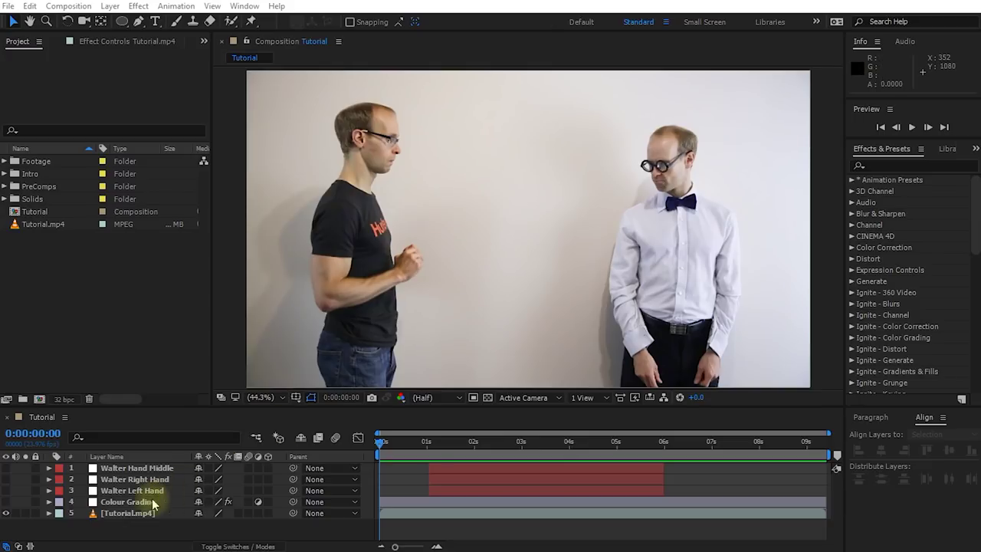
Step: Review the Tutorial.mp4 footage in the project and scrub through the Tutorial composition
click(125, 514)
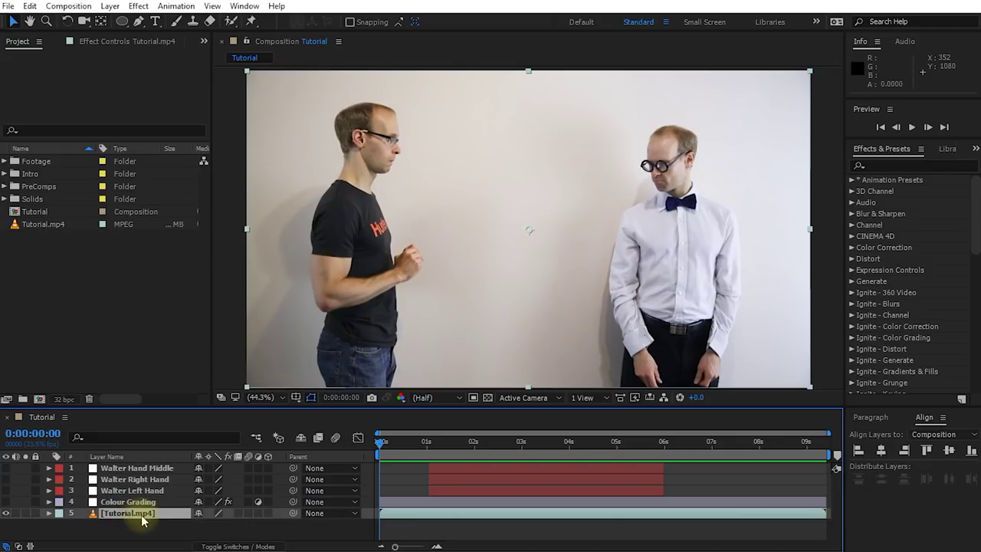
click(49, 226)
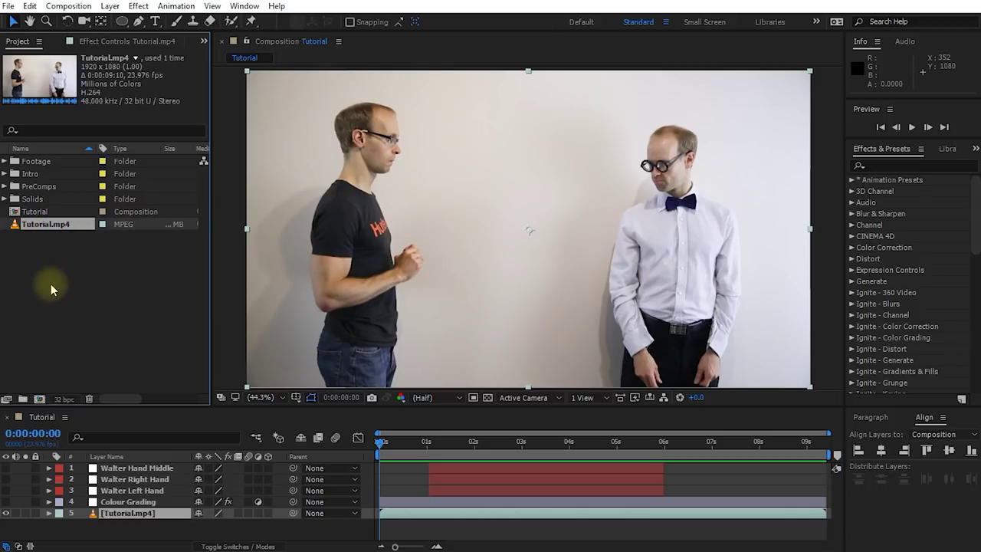
drag(383, 450, 685, 462)
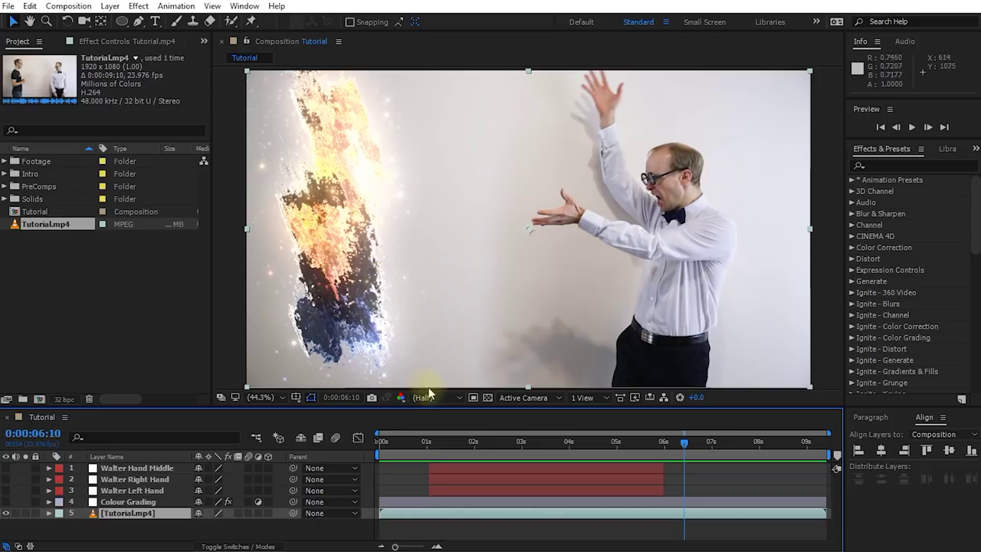
drag(684, 445, 524, 458)
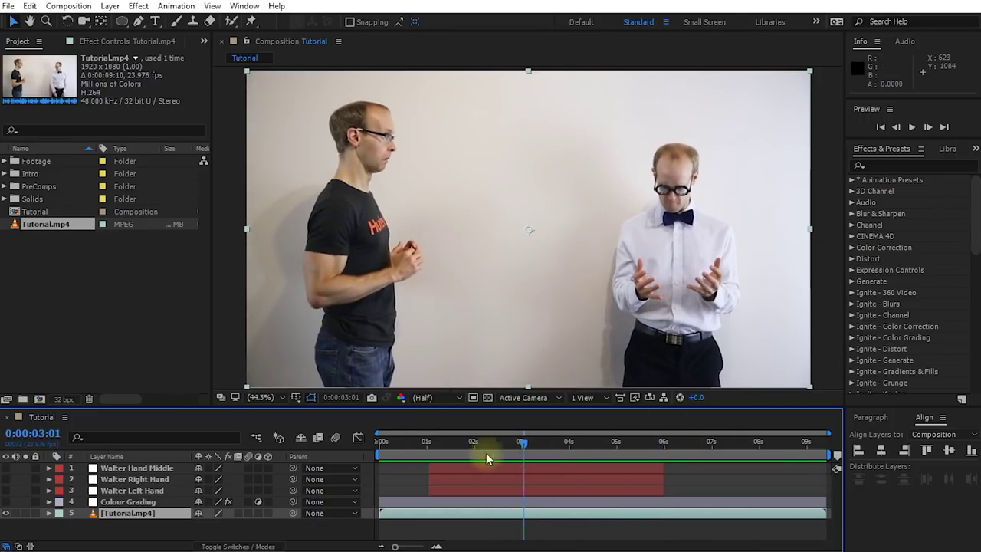
Step: Make the Colour Grading layer and the three hand null layers visible, and scrub to check how the nulls follow the hands
click(6, 502)
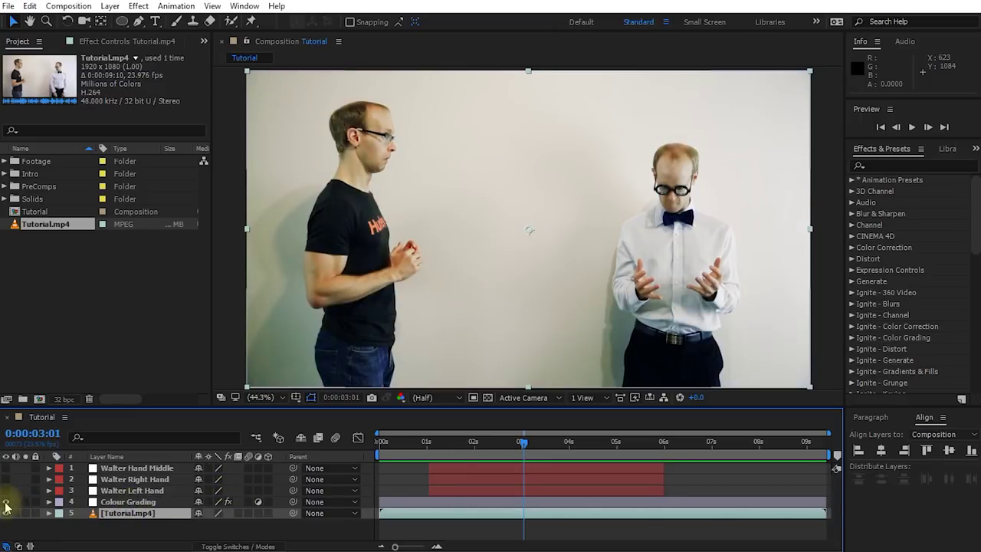
click(115, 502)
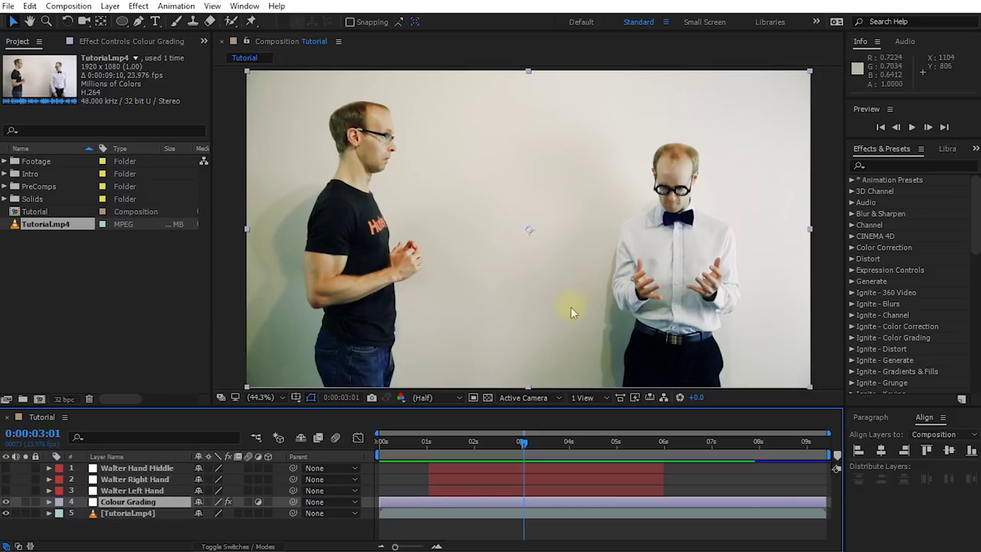
click(721, 293)
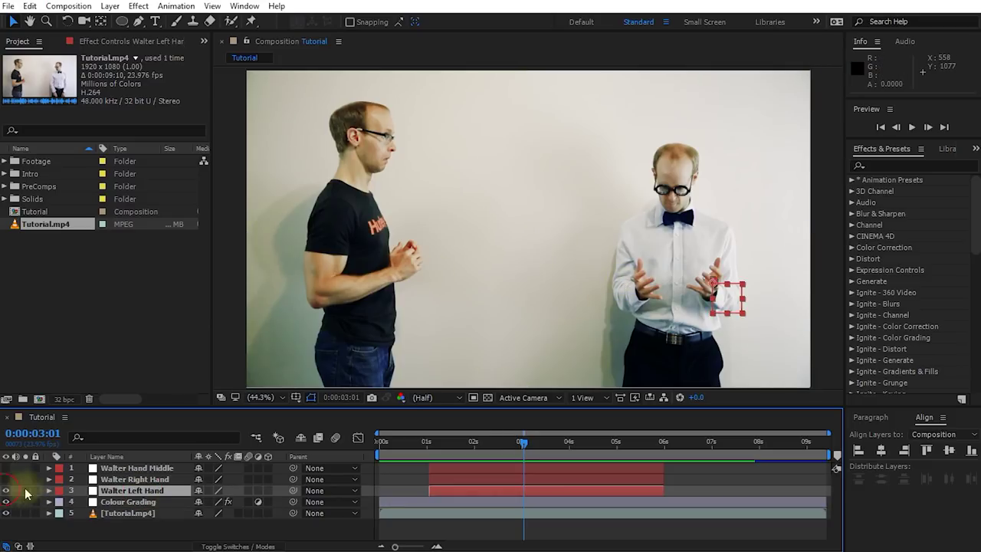
mouse_move(523, 443)
mouse_down()
mouse_move(565, 445)
mouse_move(458, 445)
mouse_move(532, 443)
mouse_up()
drag(6, 480, 6, 468)
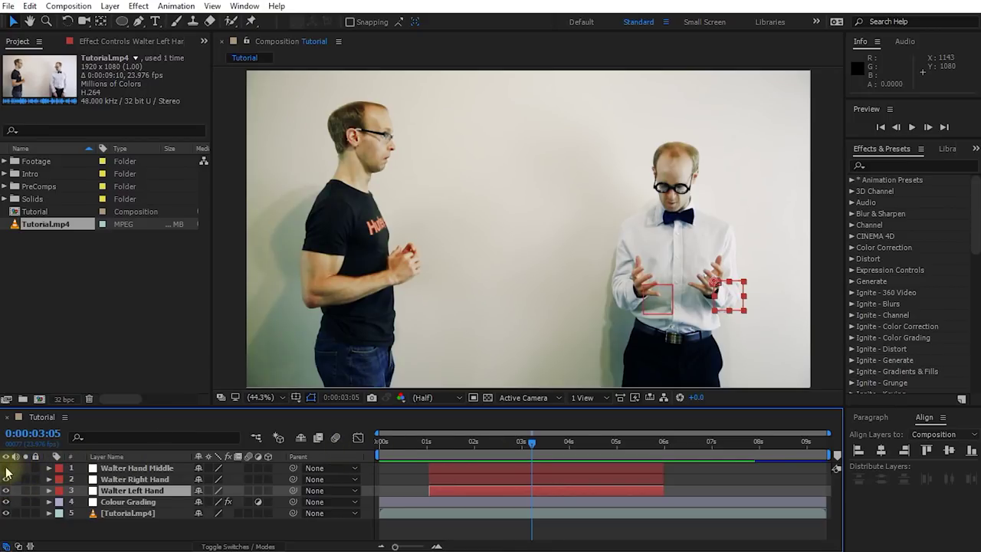
drag(529, 444, 573, 457)
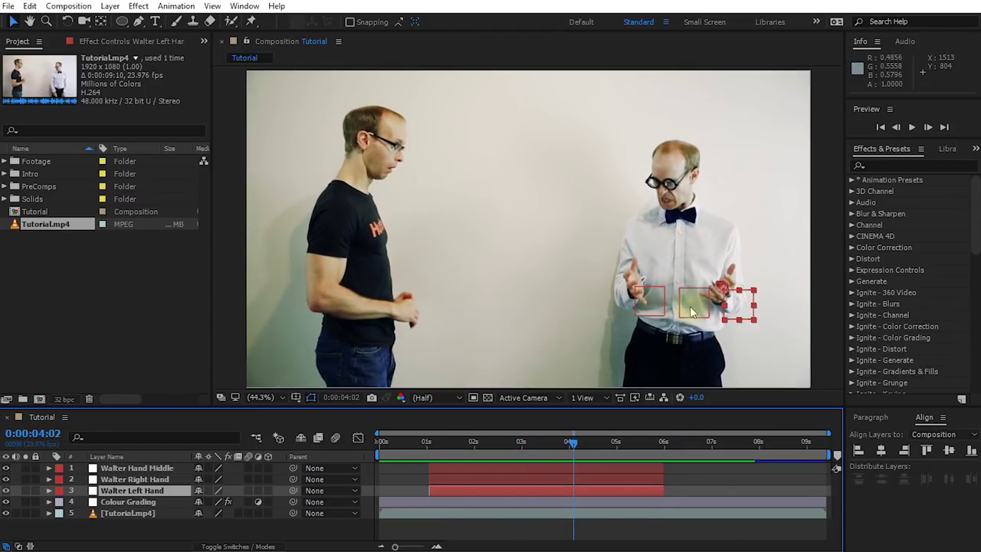
Step: Create a 1920 x 1080 composition named Energy Ball Comp at 23.976 fps with a duration of 0:00:10:00
alt+click(62, 400)
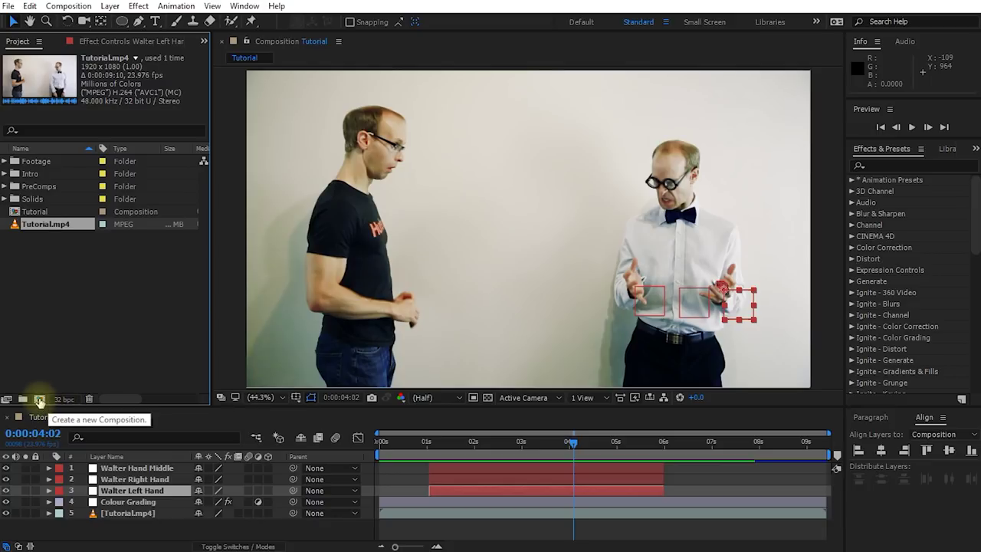
click(39, 400)
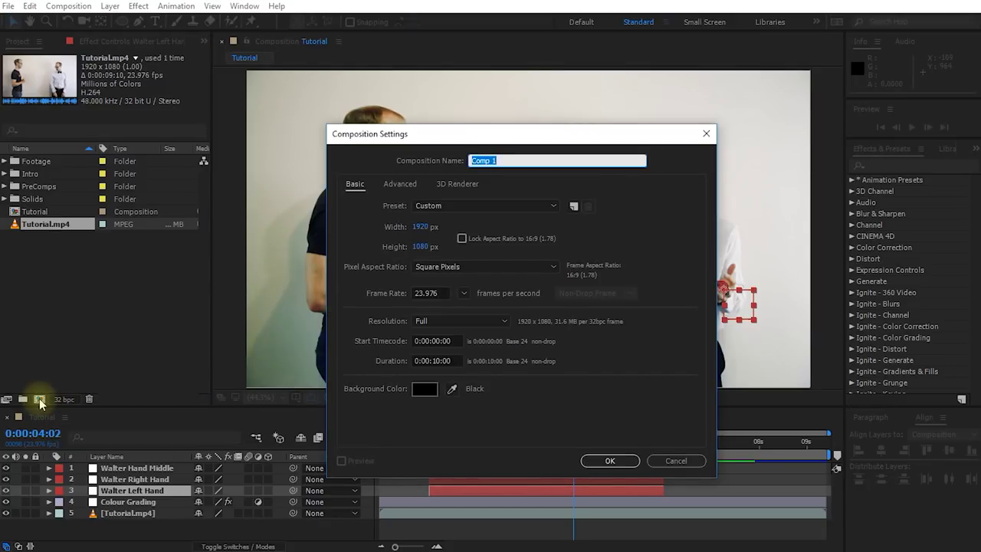
text(Energy Ball Comp)
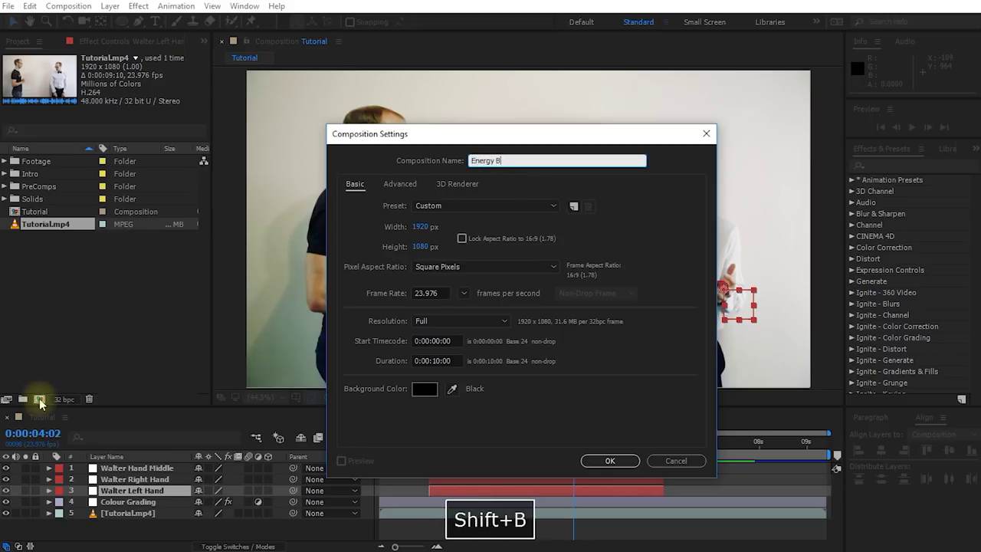
double_click(499, 160)
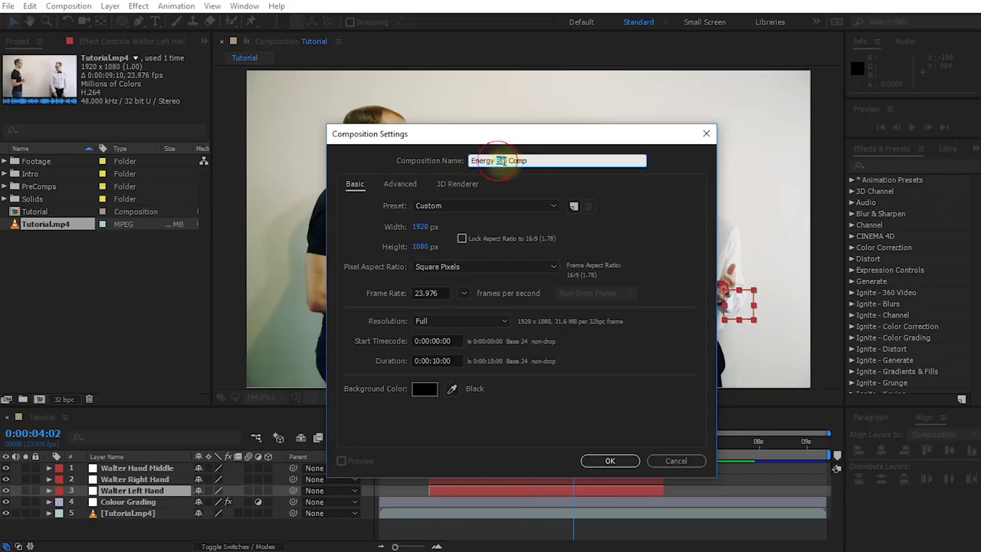
click(421, 226)
click(423, 246)
drag(430, 364, 458, 370)
click(458, 359)
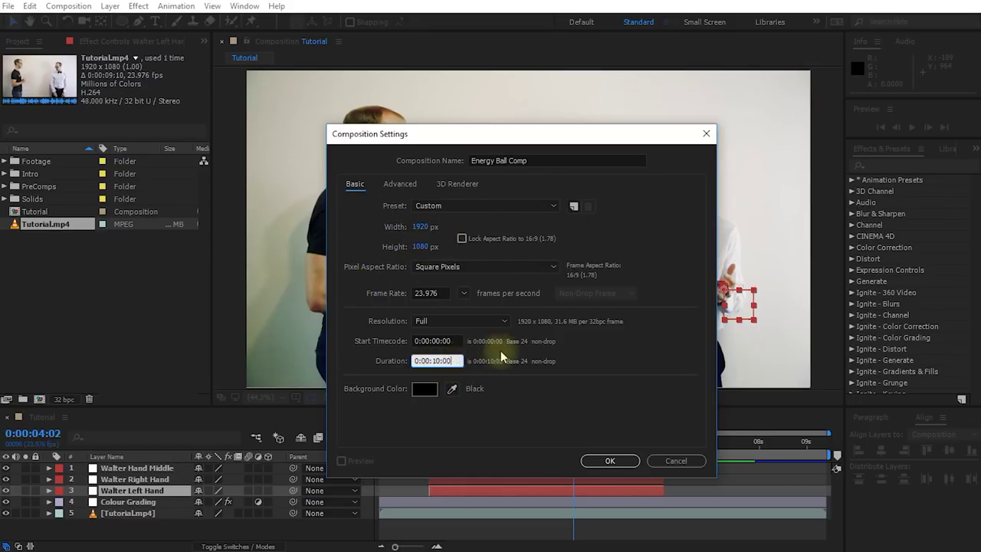
click(625, 462)
drag(401, 440, 379, 448)
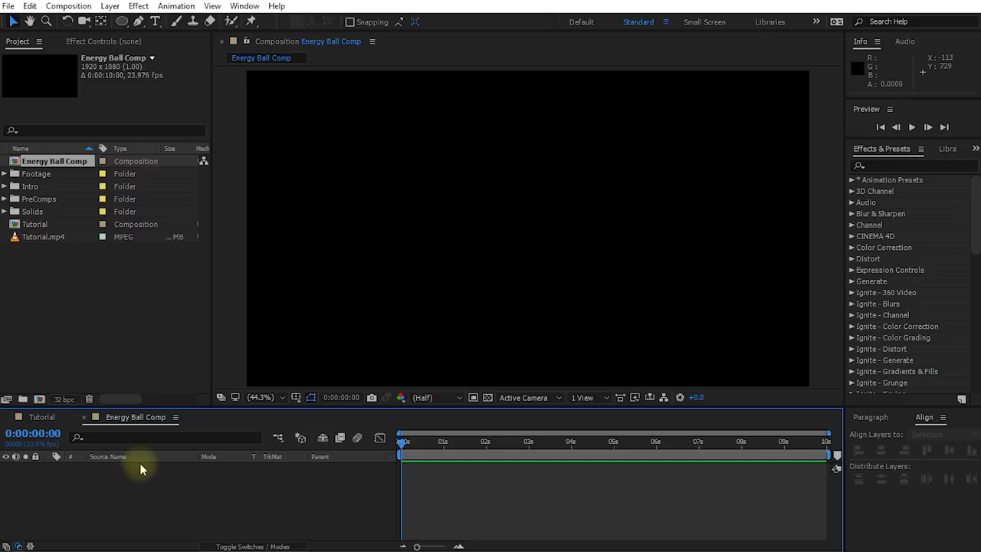
Step: Add a black 1920 x 1080 solid named Sphere Noise to Energy Ball Comp
right_click(115, 490)
mouse_move(160, 328)
click(332, 362)
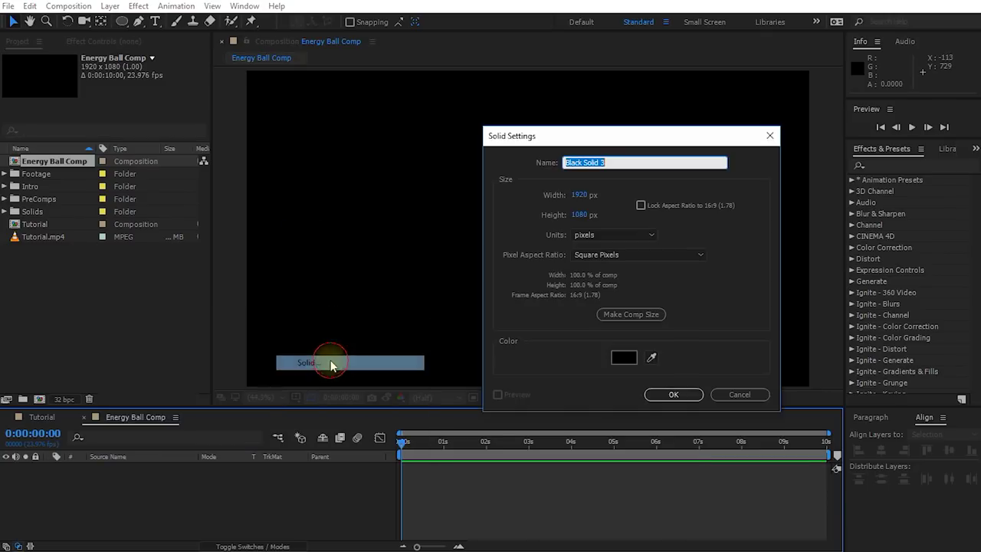
text(Sphere Noise)
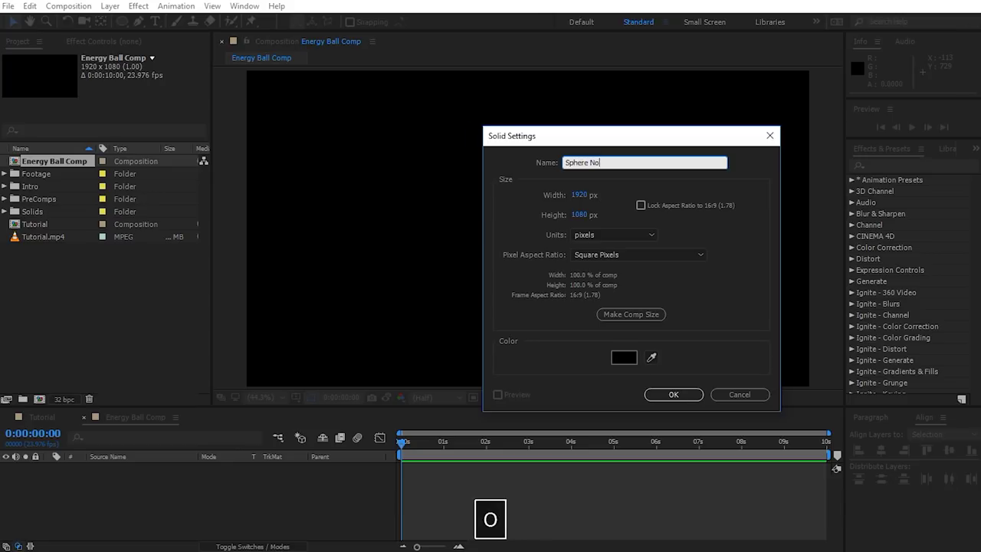
click(624, 356)
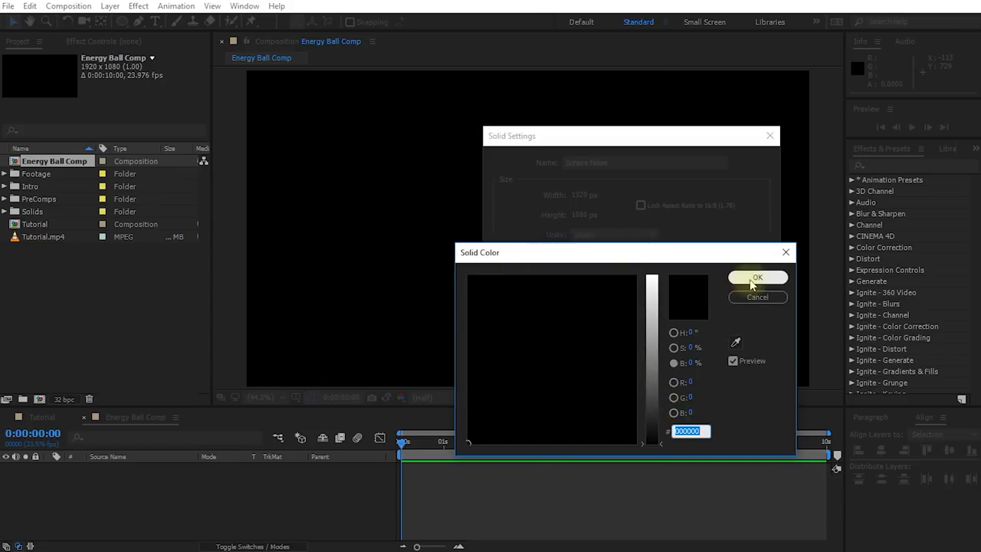
click(753, 285)
click(672, 394)
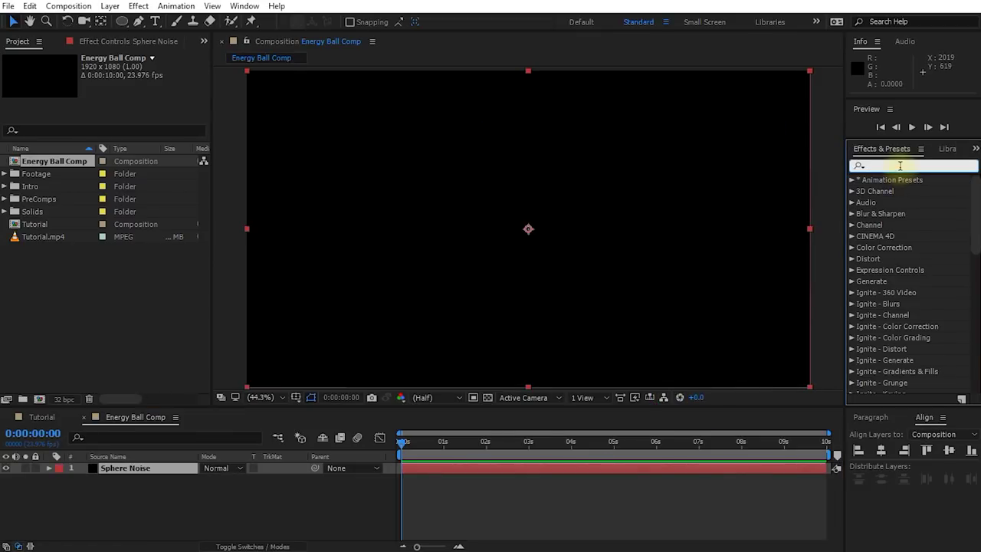
Step: Apply Turbulent Noise to the Sphere Noise layer, with the Turbulent Sharp fractal type and Invert enabled
text(turbulent)
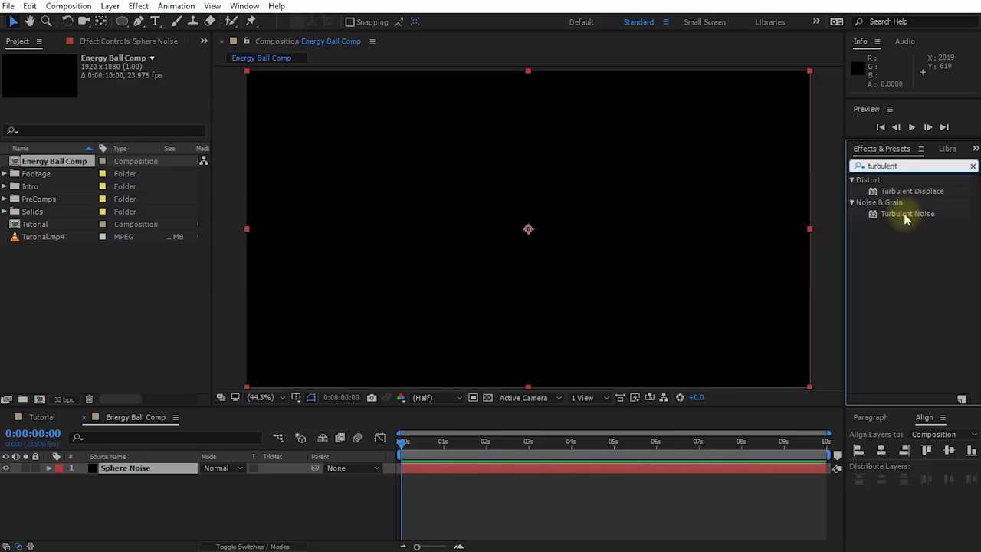
double_click(907, 215)
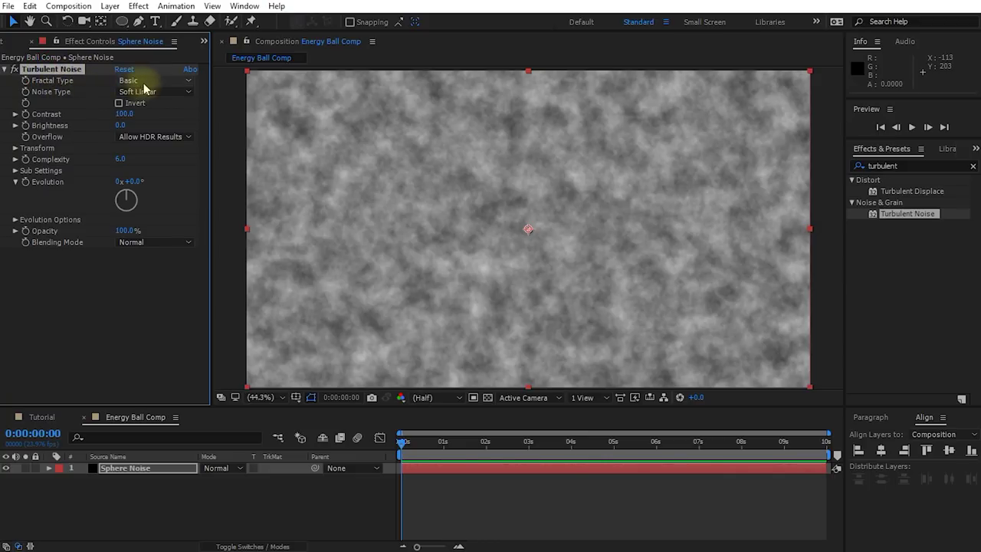
click(168, 82)
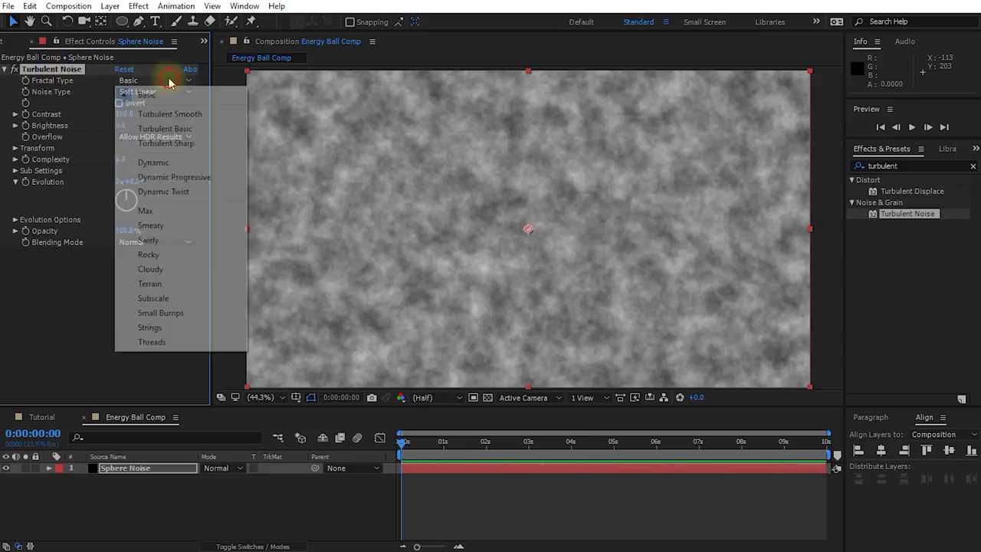
click(171, 143)
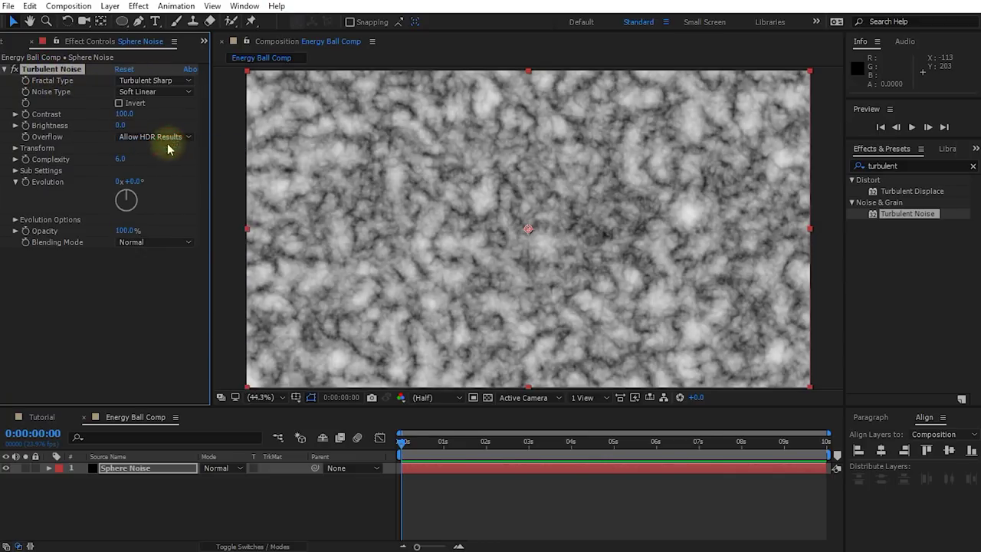
click(119, 104)
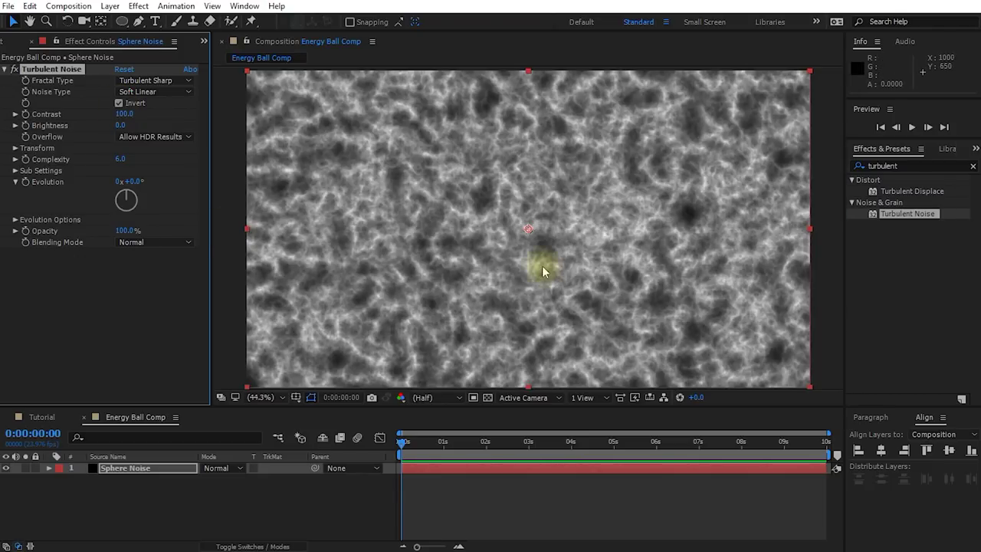
Step: Animate the Turbulent Noise Evolution with the expression time * 500 and scrub through the result
key(period)
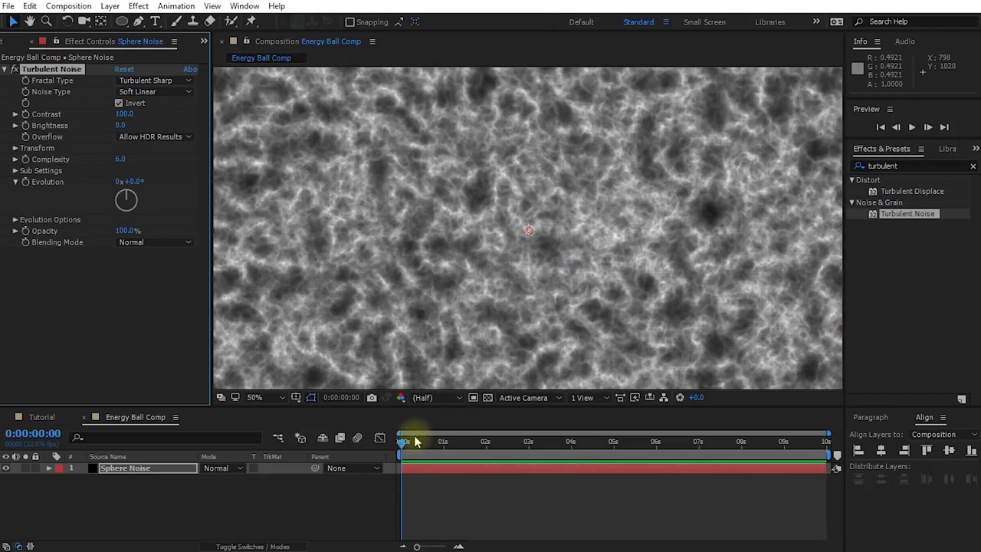
drag(402, 447, 498, 452)
drag(708, 452, 766, 450)
click(404, 443)
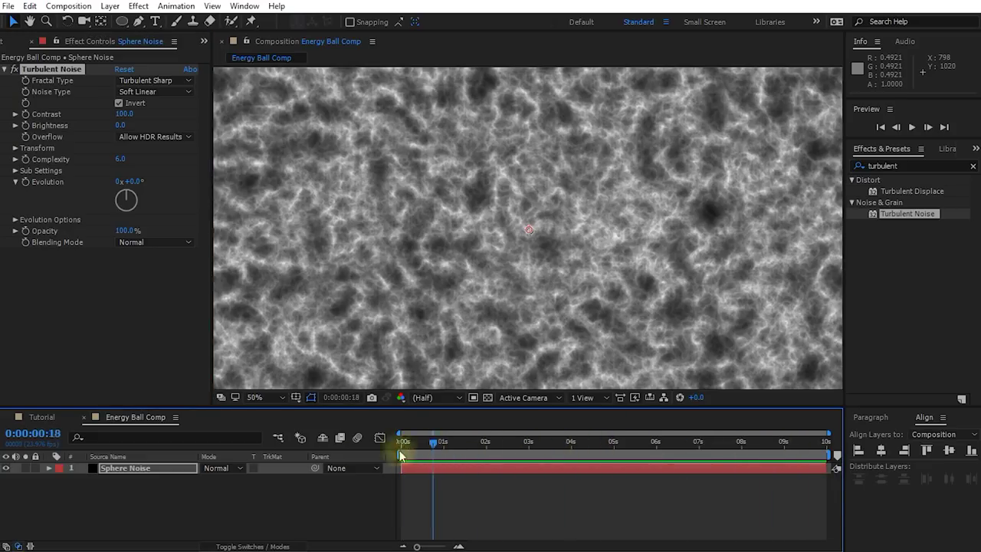
alt+click(25, 182)
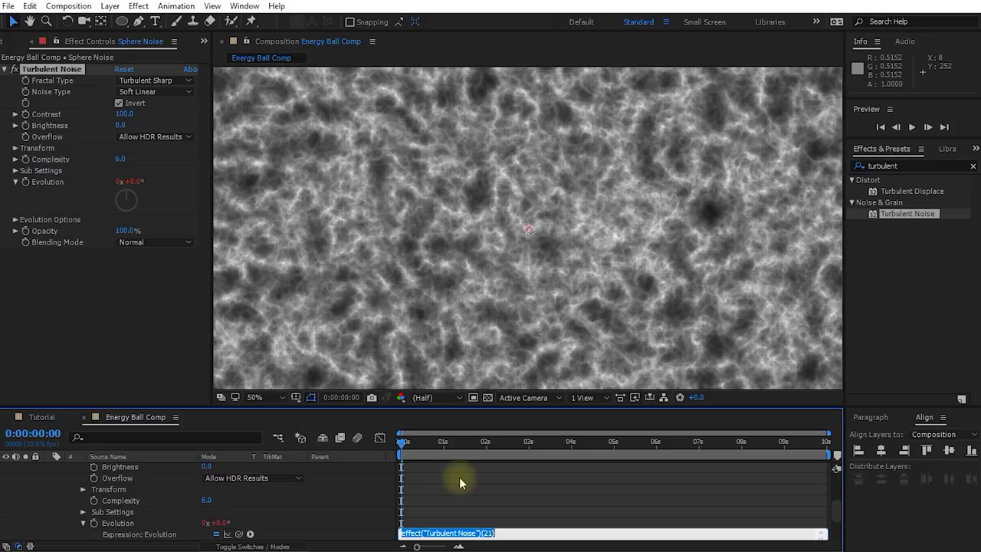
text(time * 500)
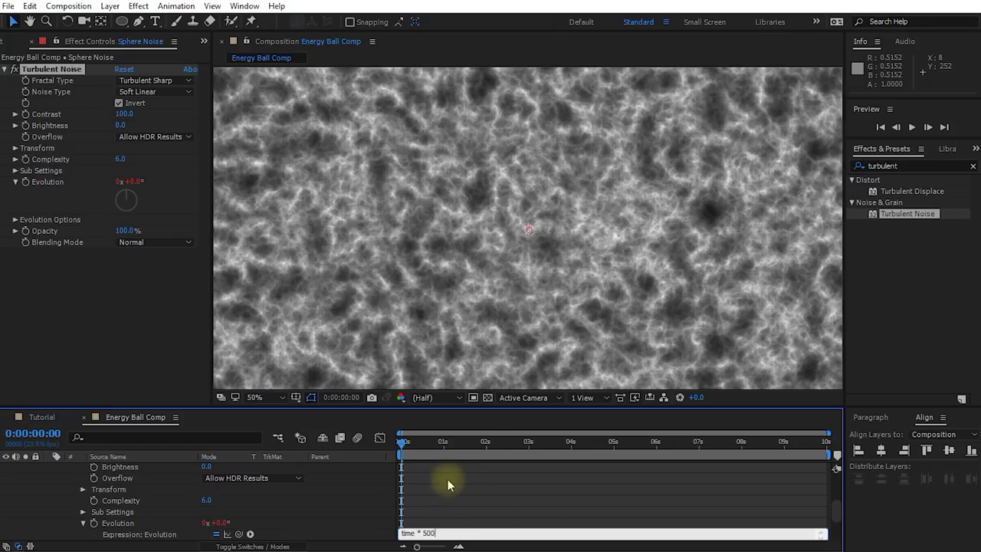
click(448, 479)
drag(401, 443, 472, 449)
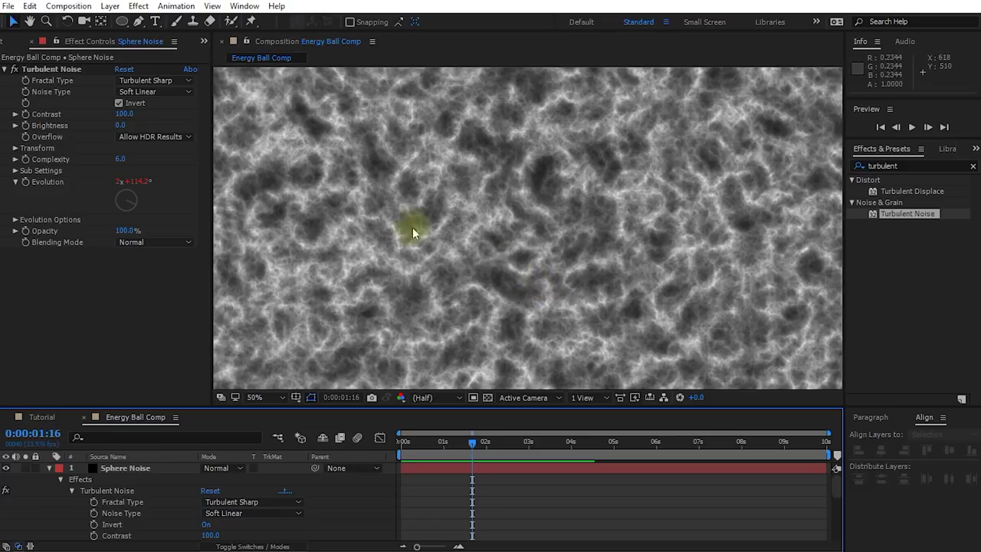
Step: Apply CC Glass to the Sphere Noise layer below Turbulent Noise and set its surface Bump Map to None
double_click(920, 165)
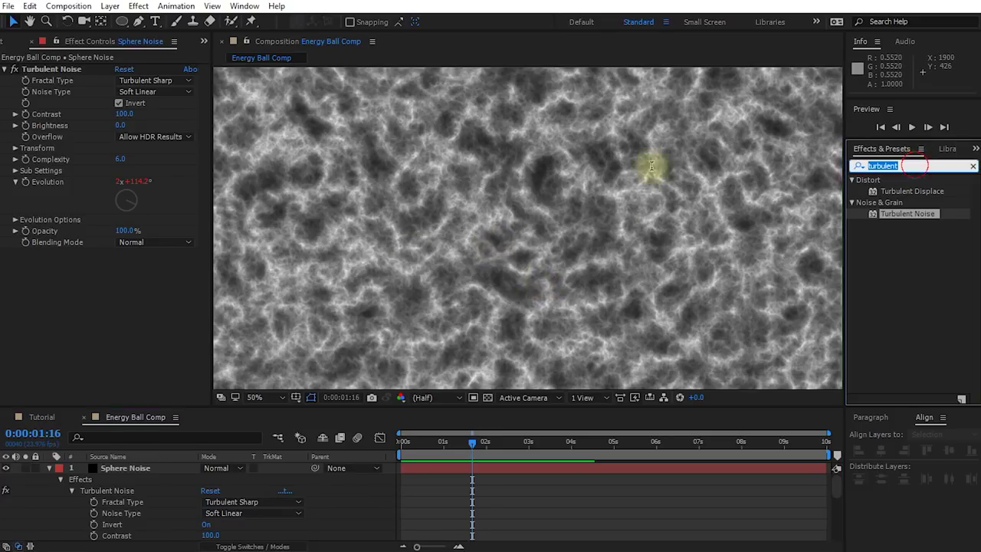
text(cc glass)
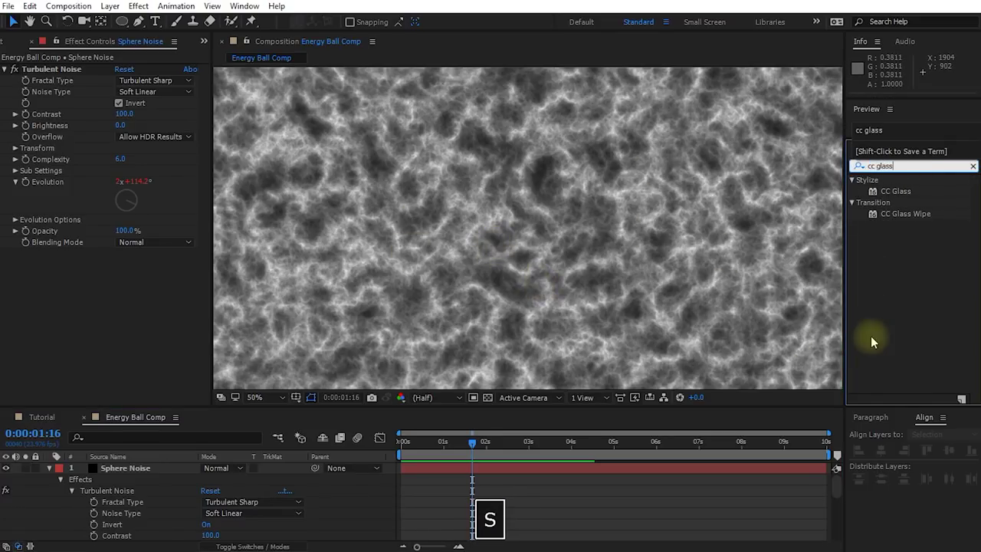
drag(897, 192, 149, 296)
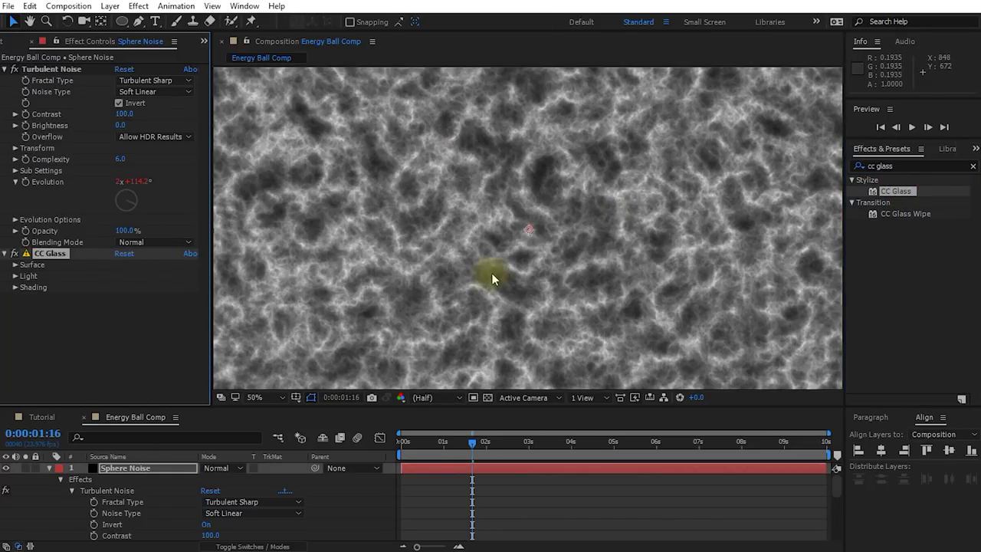
click(15, 265)
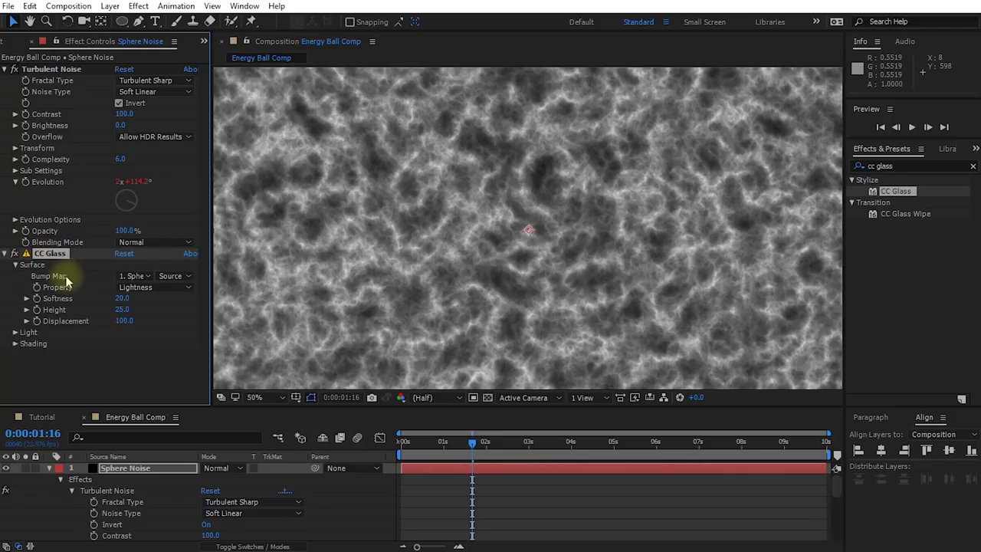
click(131, 276)
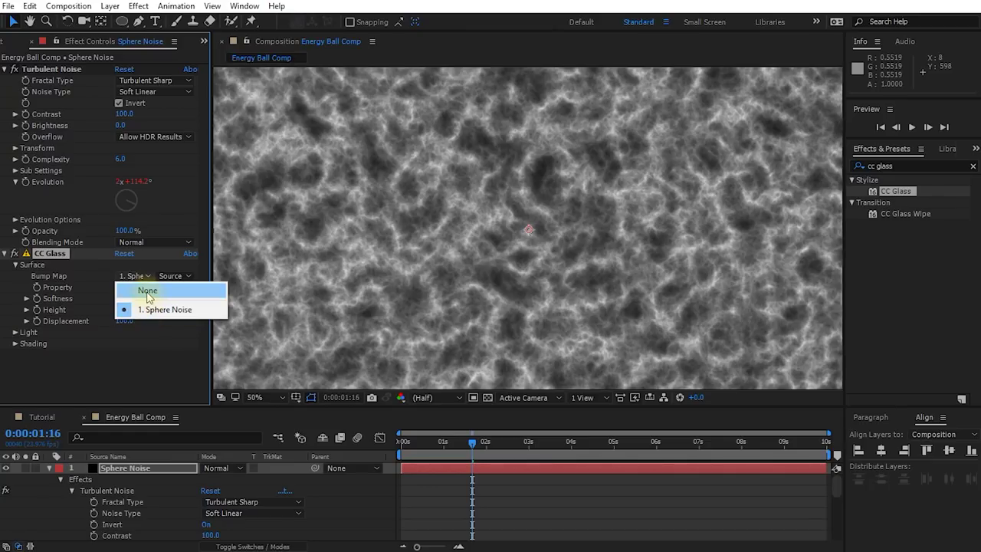
click(148, 291)
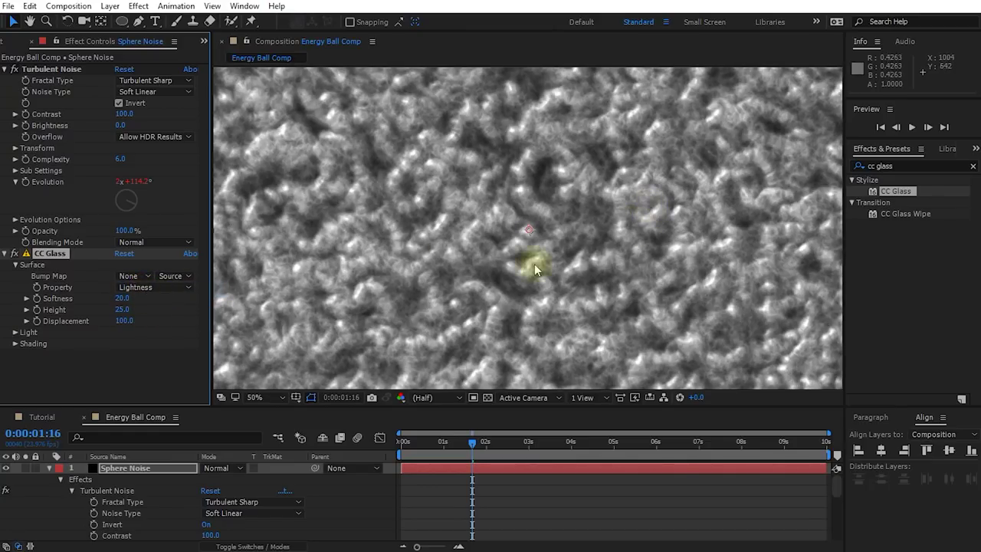
Step: Inspect the noise up close and set the CC Glass Displacement to -200
key(period)
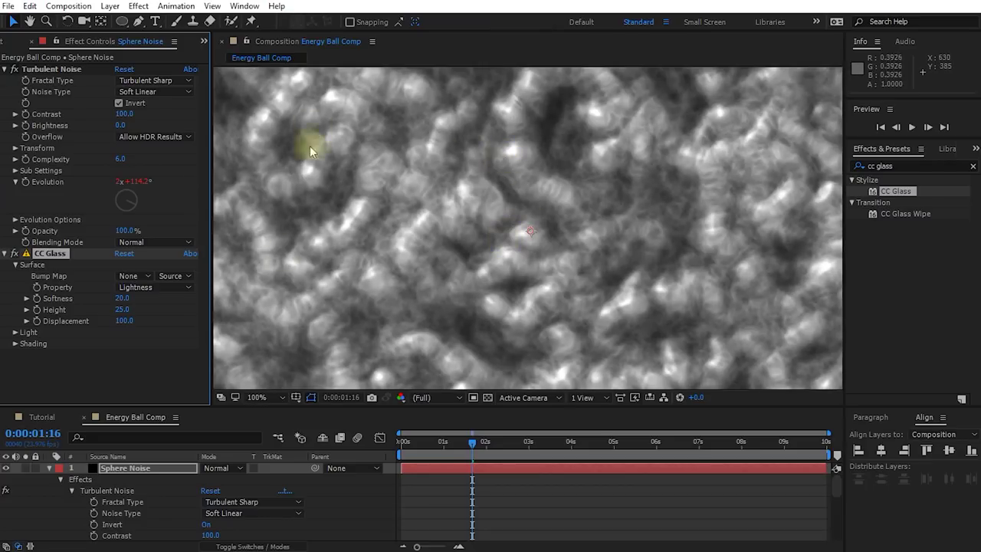
key(comma)
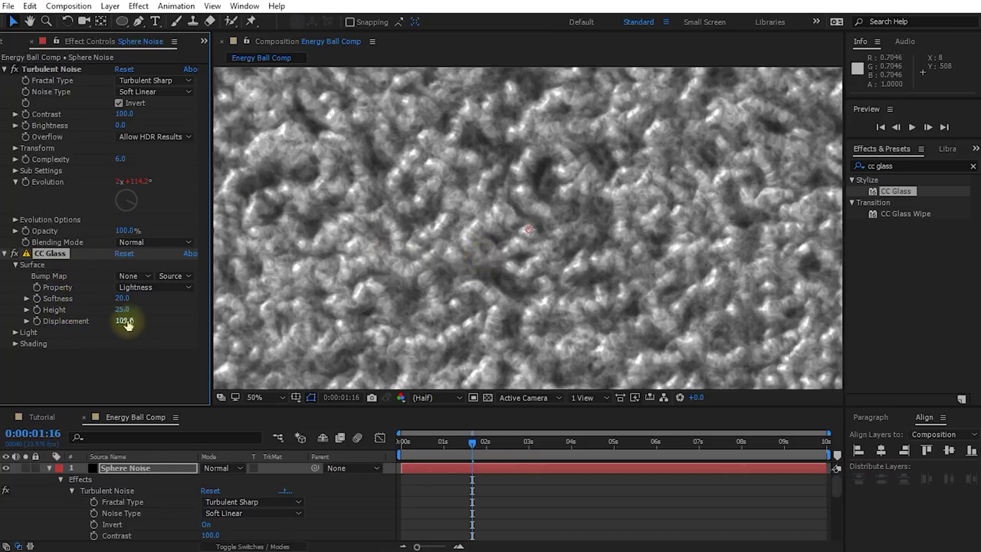
drag(125, 322, 1, 349)
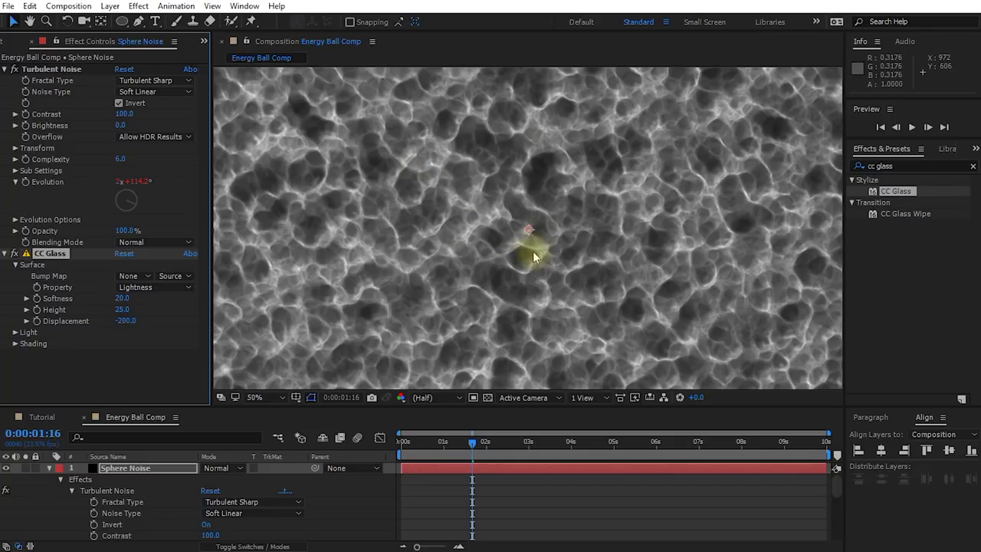
Step: Expand the CC Glass Light and Shading settings, scrub through the noise, and fit the whole composition in the viewer
click(14, 332)
scroll(23, 395, down, 1)
click(17, 399)
scroll(22, 398, down, 2)
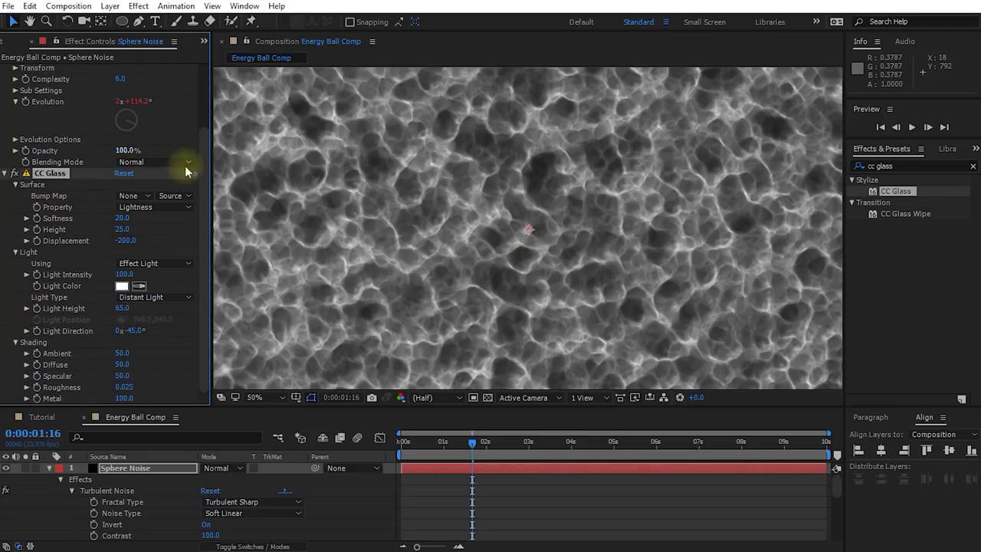
mouse_move(467, 443)
mouse_down()
mouse_move(427, 444)
mouse_move(519, 455)
mouse_move(427, 453)
mouse_move(592, 458)
mouse_move(461, 460)
mouse_up()
key(alt+slash)
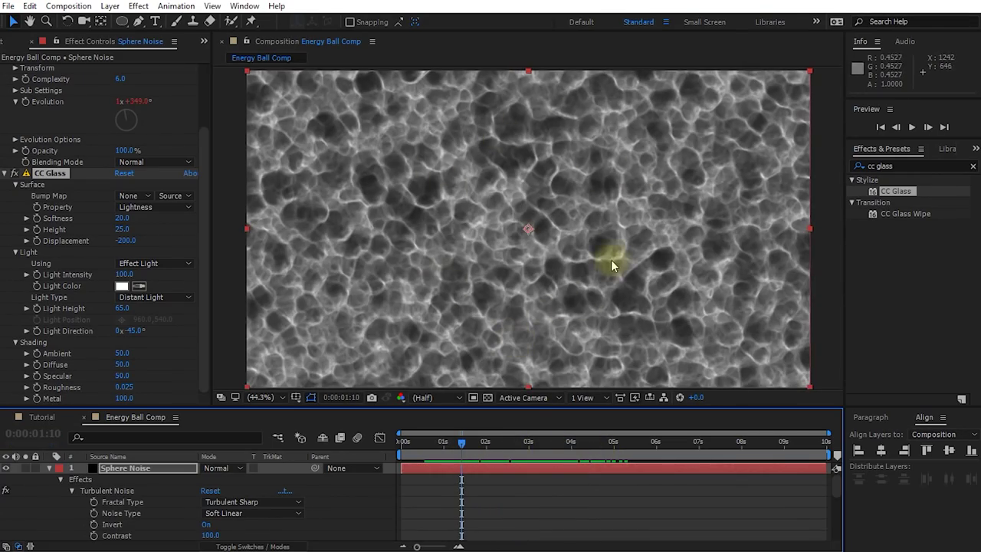
Step: Apply CC Sphere to the Sphere Noise layer, set its Radius to 299, and scrub through the animation
click(917, 165)
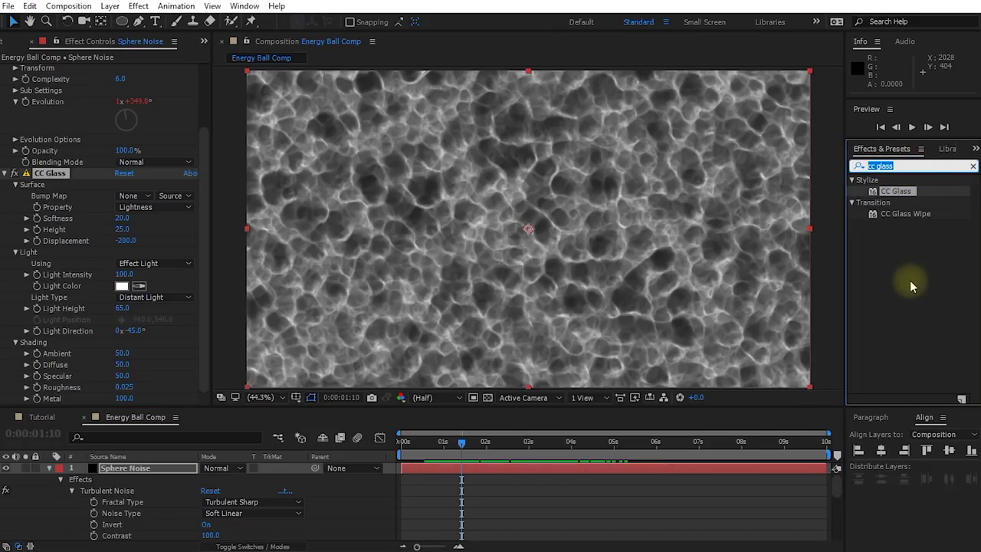
text(cc sphere)
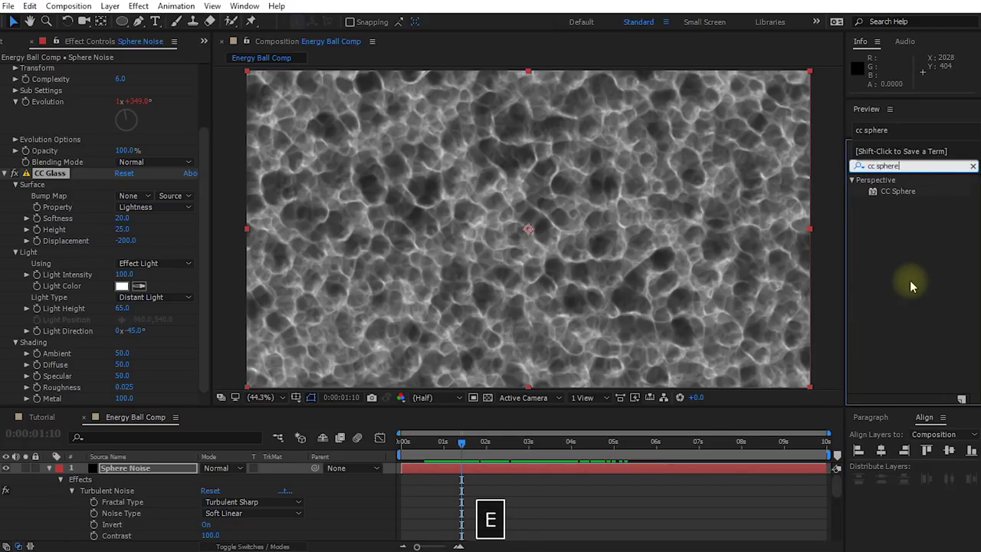
double_click(897, 191)
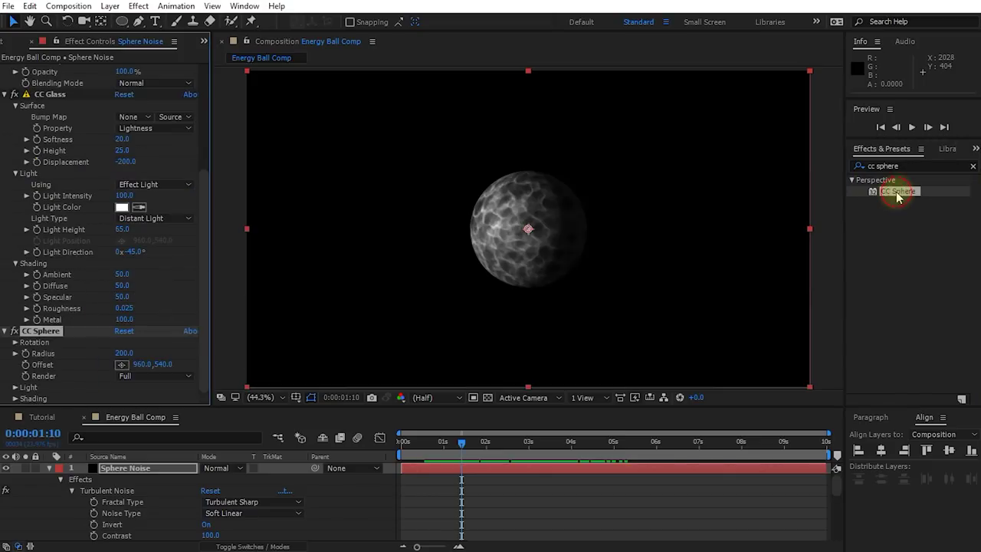
mouse_move(461, 443)
mouse_down()
mouse_move(405, 445)
mouse_move(572, 444)
mouse_move(452, 463)
mouse_move(465, 460)
mouse_up()
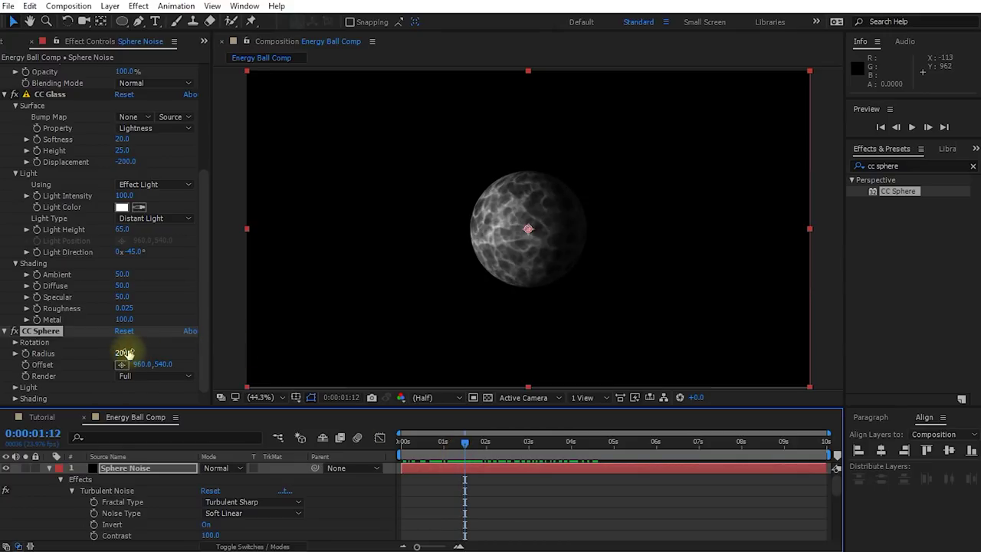
drag(125, 353, 199, 359)
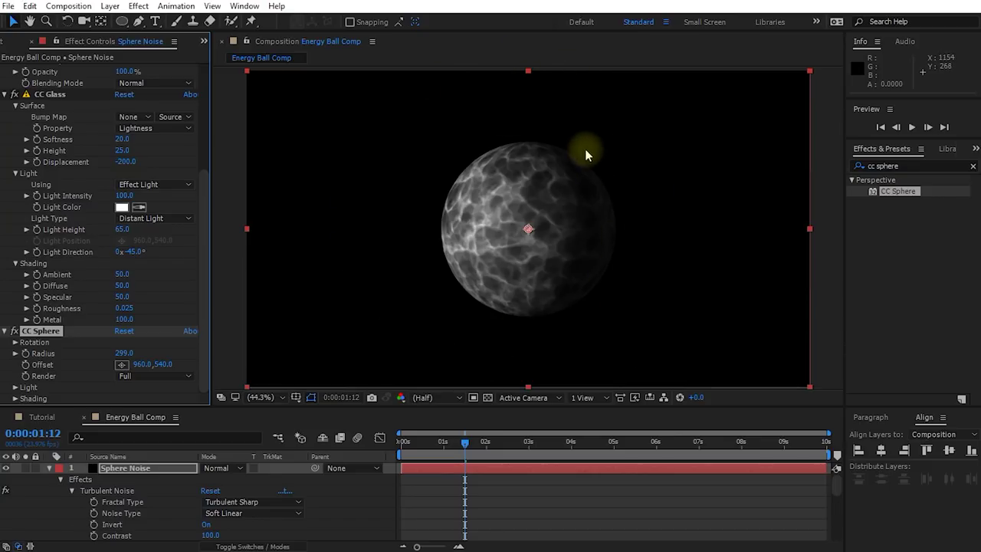
drag(475, 445, 453, 452)
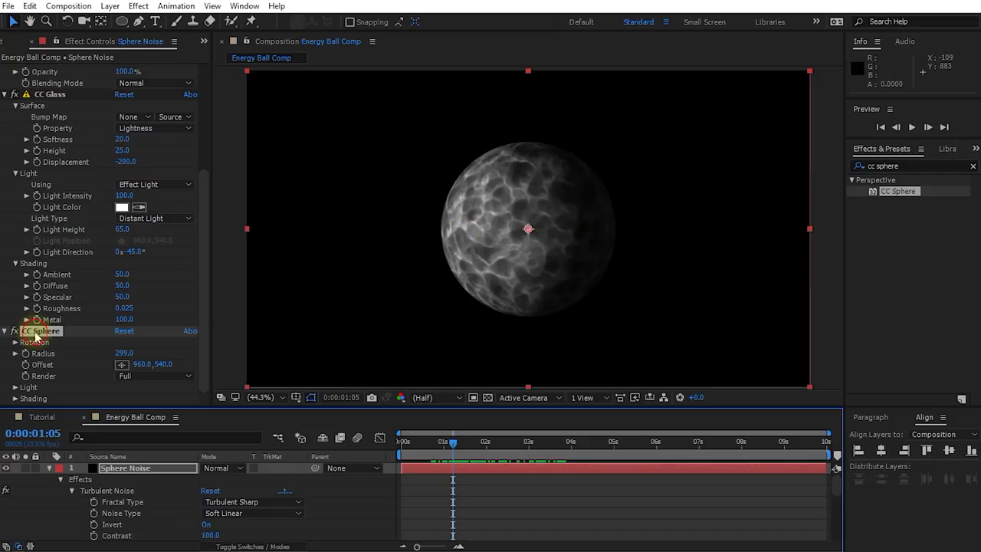
Step: Set the CC Sphere Light Height to 90 and scrub through the evenly lit ball
click(14, 387)
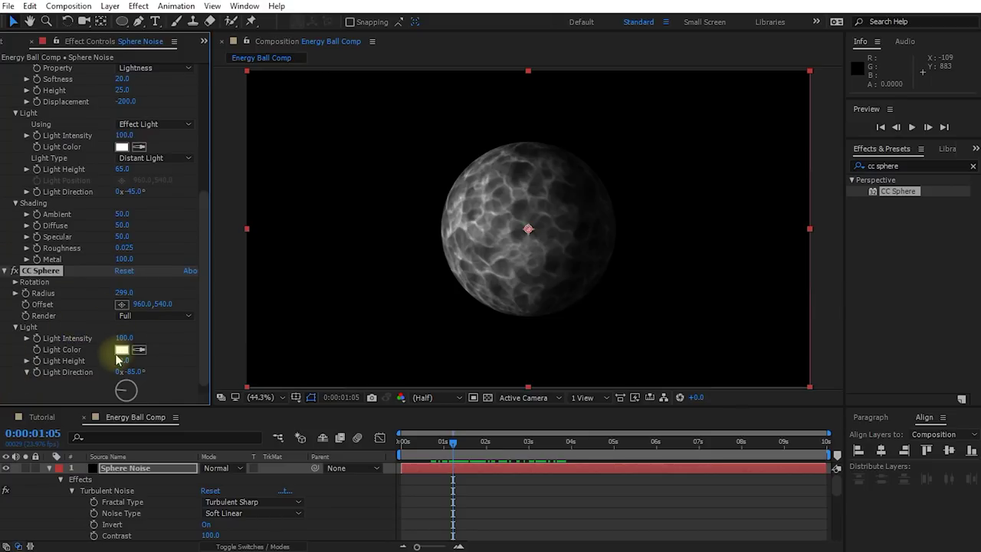
drag(121, 360, 158, 363)
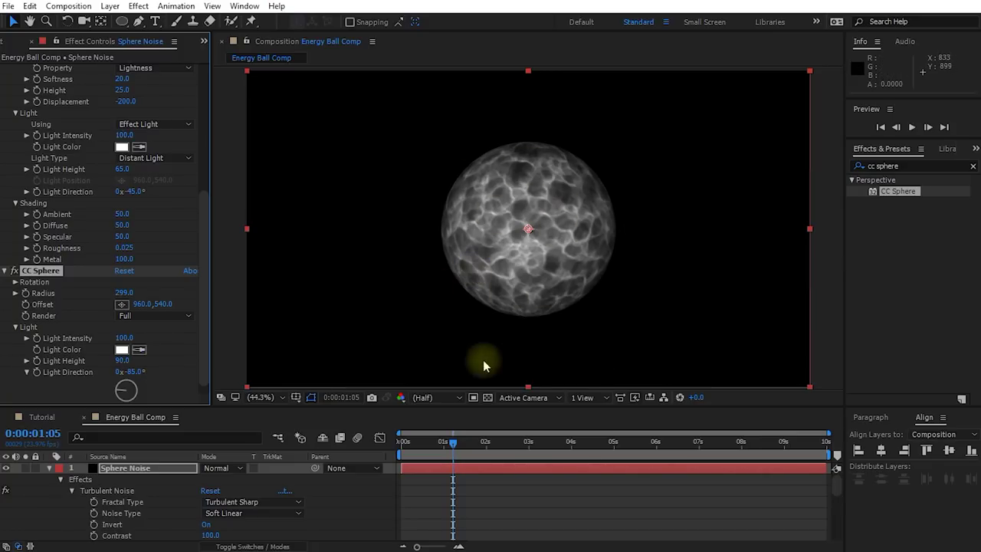
drag(451, 441, 504, 451)
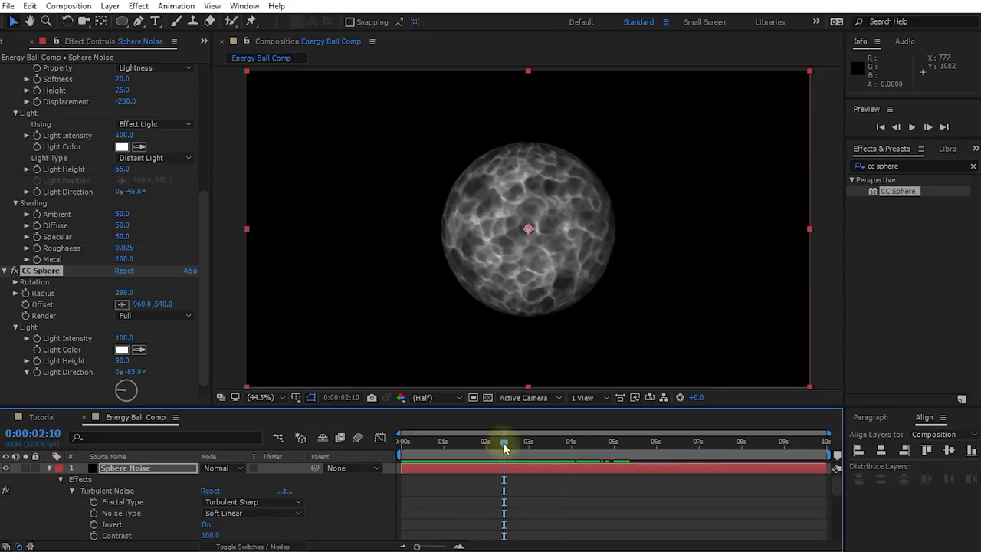
Step: Scrub through the hand movement in the Tutorial composition, then return to Energy Ball Comp and check the sphere
click(37, 419)
drag(491, 440, 470, 451)
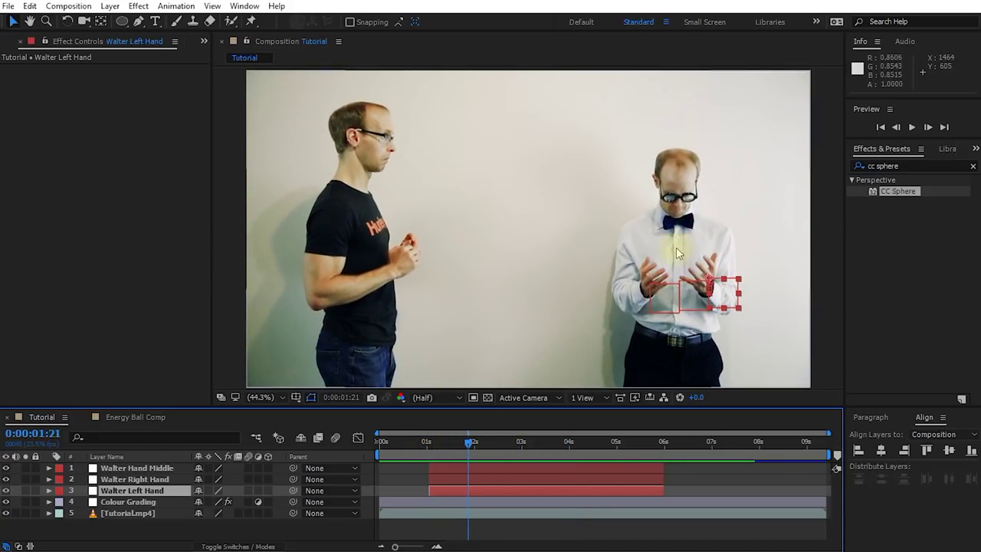
drag(467, 444, 682, 455)
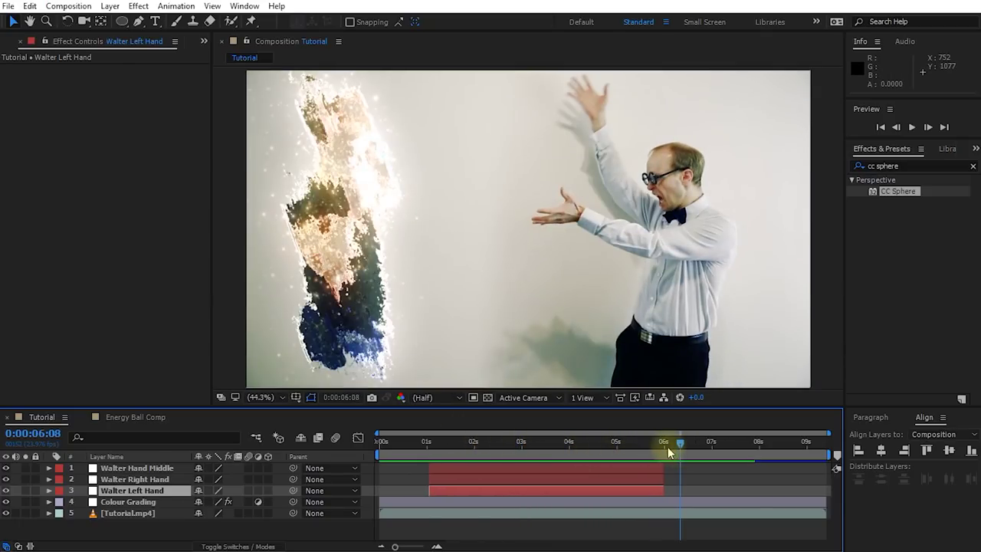
click(129, 418)
drag(504, 444, 564, 451)
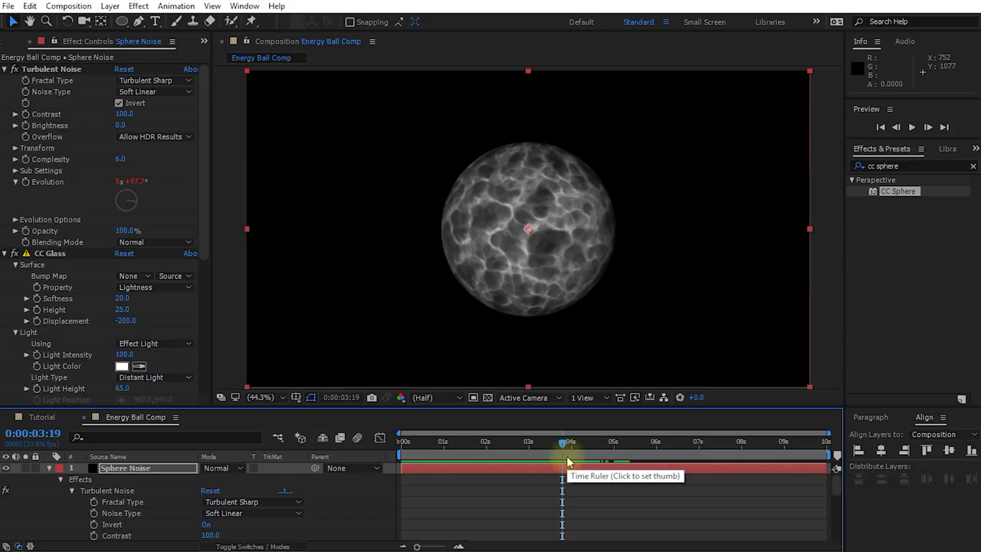
Step: Add a black 1920 x 1080 solid named Sphere Matte above the Sphere Noise layer
click(49, 469)
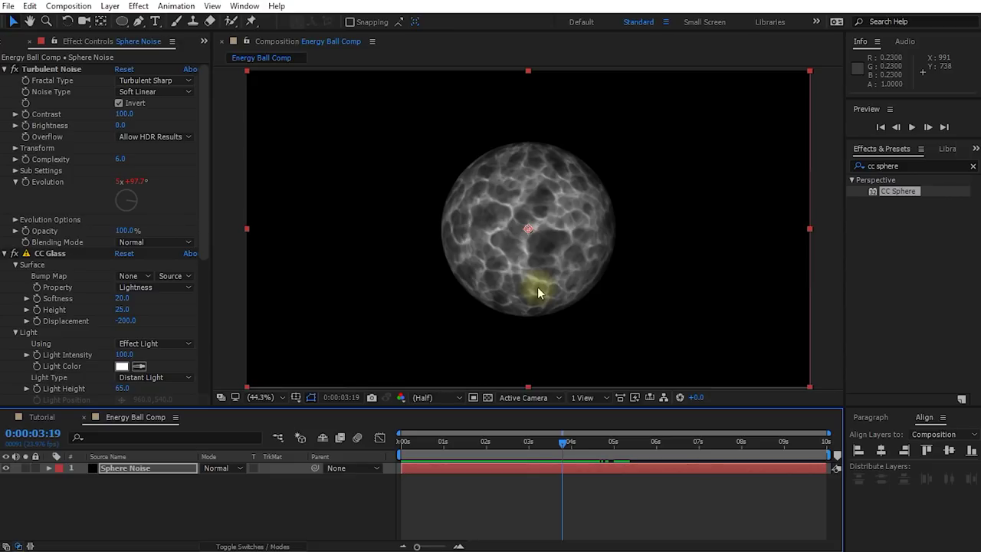
right_click(112, 495)
mouse_move(154, 344)
click(348, 378)
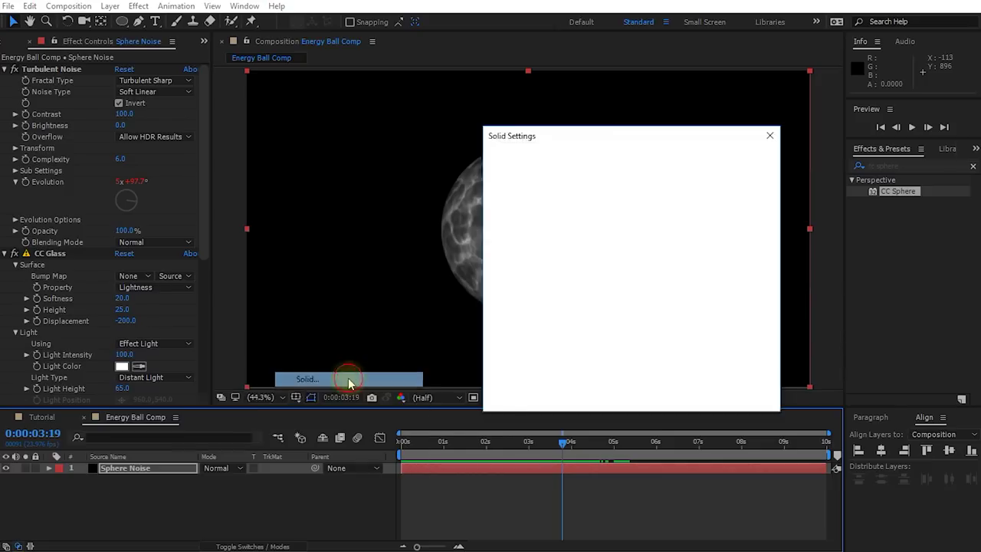
text(Sphere M)
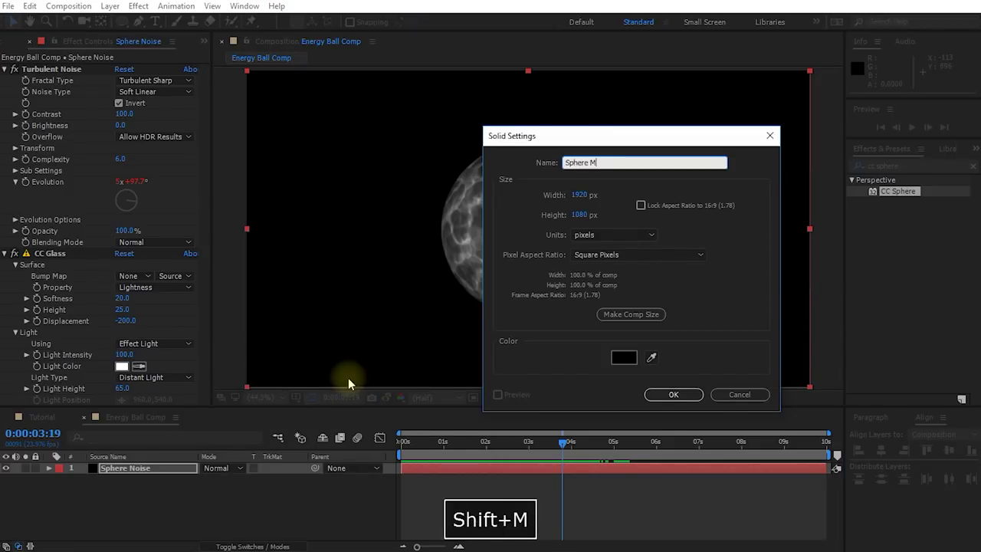
text(atte)
click(672, 394)
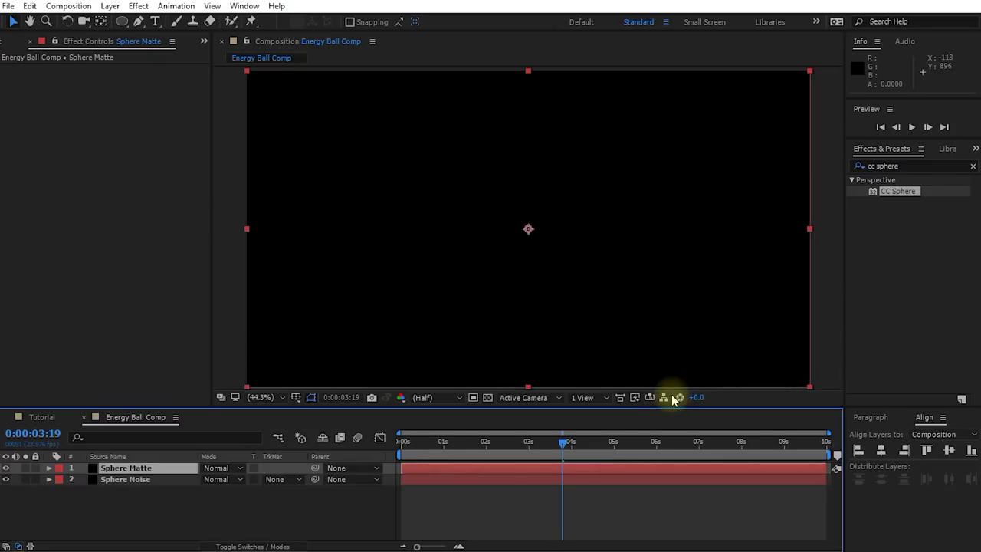
Step: Draw a centred circular mask on Sphere Matte and keyframe its path from a tiny centre point at 0:00:00:00 to beyond the sphere at 0:00:04:00
click(123, 23)
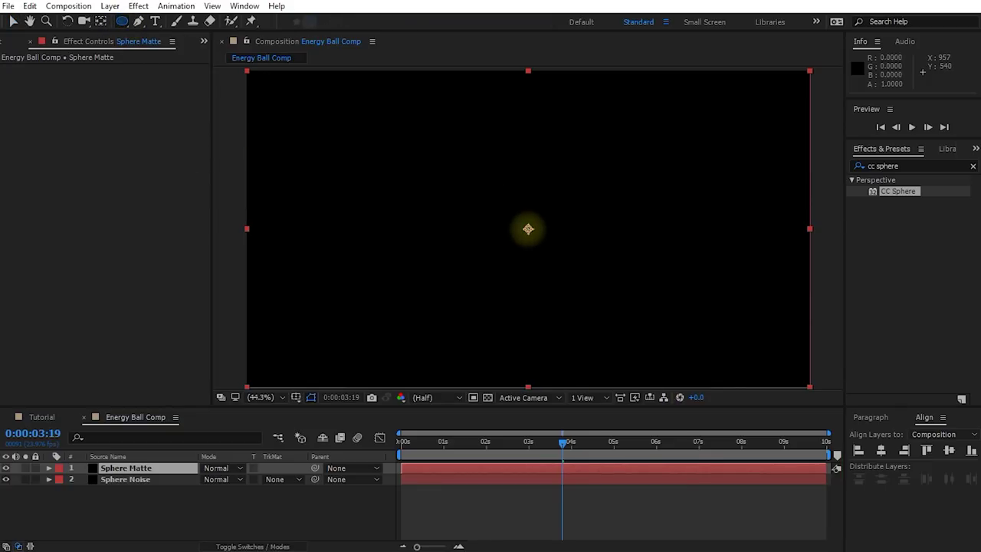
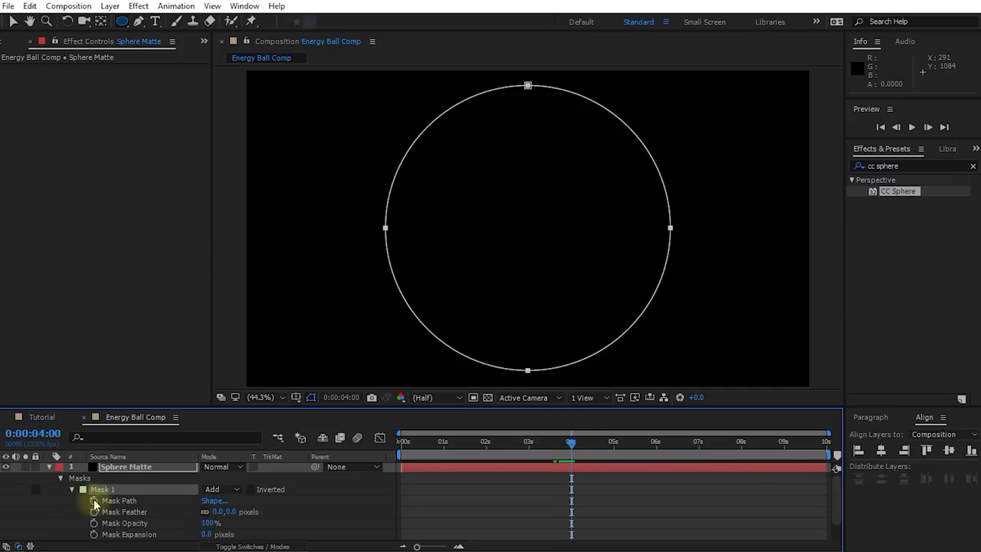
click(93, 503)
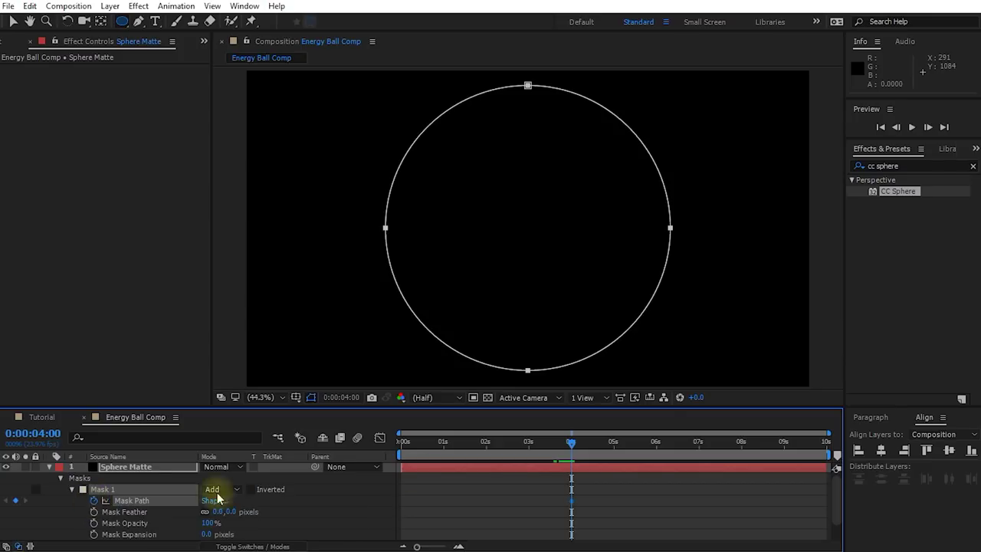
drag(572, 445, 383, 439)
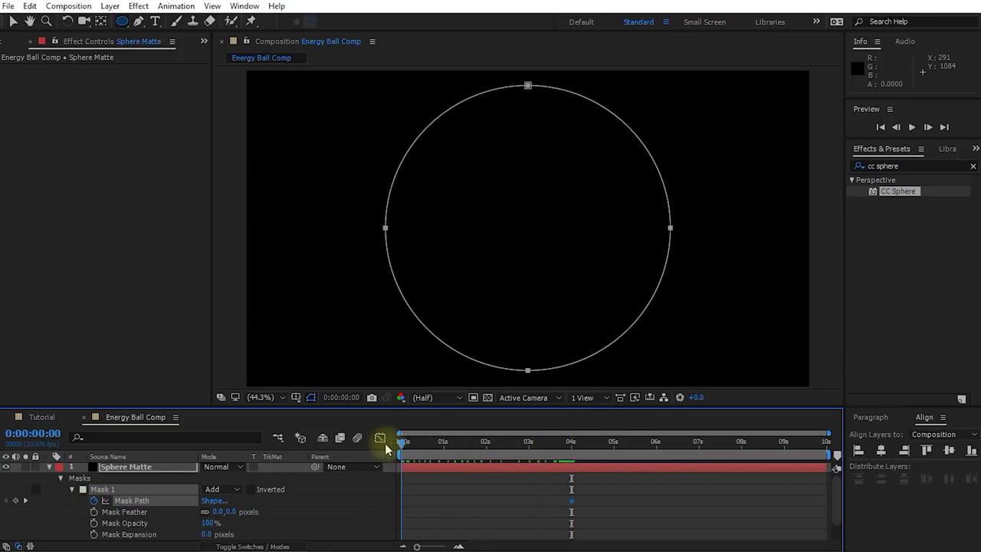
key(v)
double_click(637, 328)
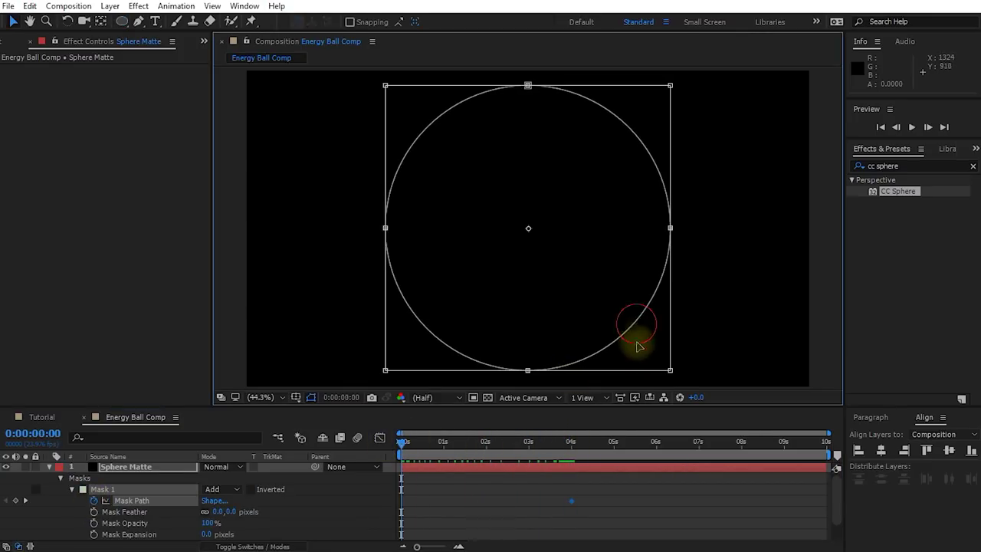
drag(670, 371, 545, 237)
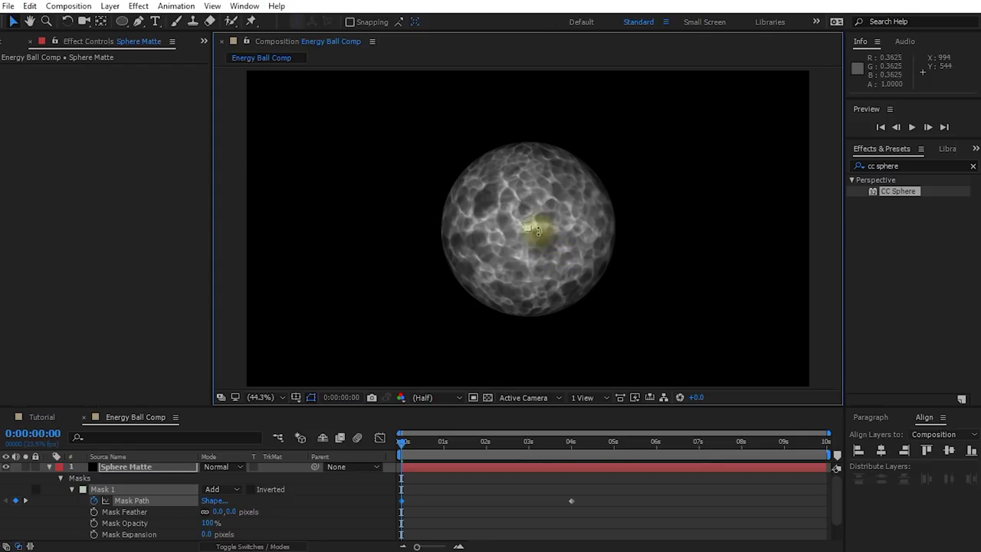
Step: Scrub through the growing mask and set its Mask Feather to 99 pixels
click(460, 481)
drag(408, 452, 459, 447)
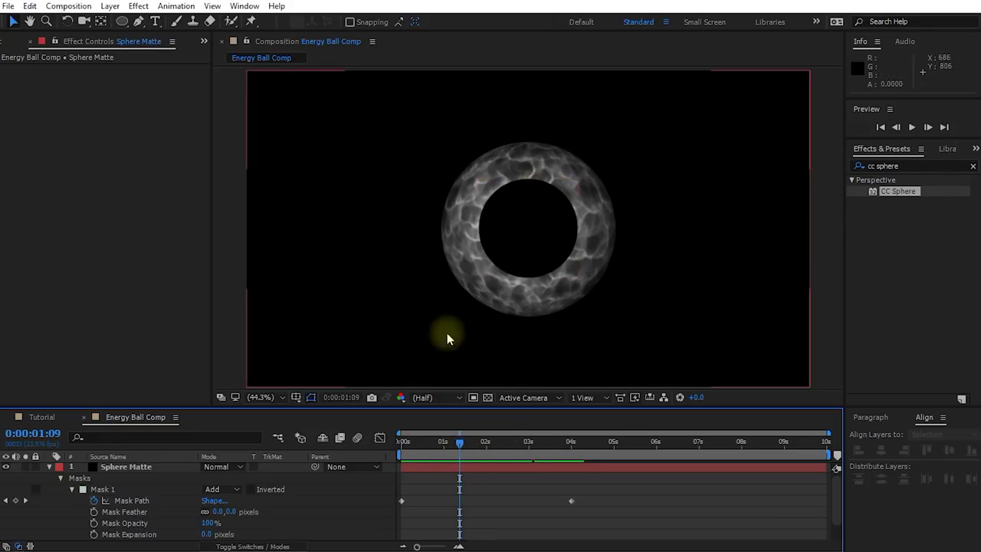
drag(229, 511, 292, 511)
mouse_move(460, 442)
mouse_down()
mouse_move(444, 445)
mouse_move(499, 445)
mouse_move(428, 451)
mouse_move(473, 459)
mouse_move(456, 454)
mouse_move(465, 452)
mouse_up()
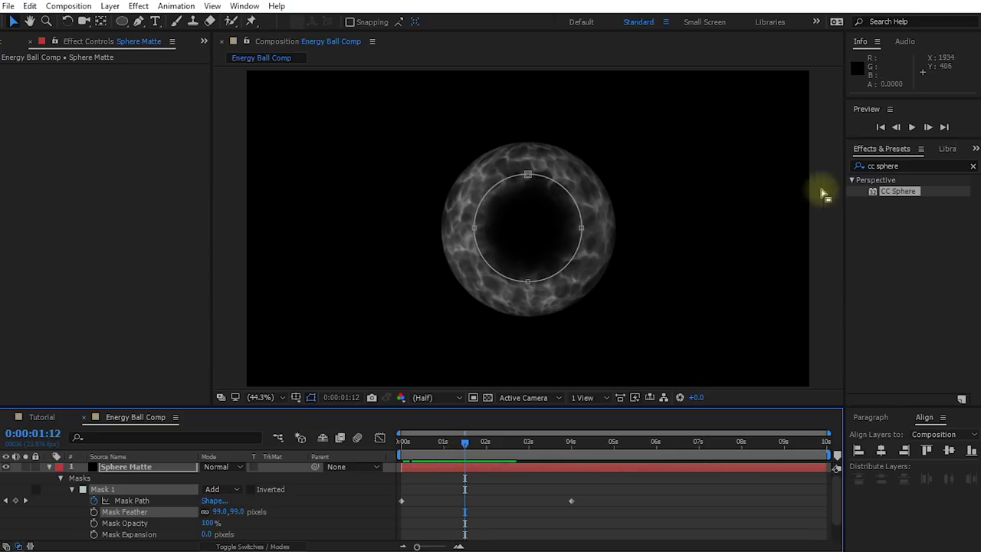
Step: Apply Turbulent Displace to the Sphere Matte layer and scrub through the distorted mask edge
click(922, 164)
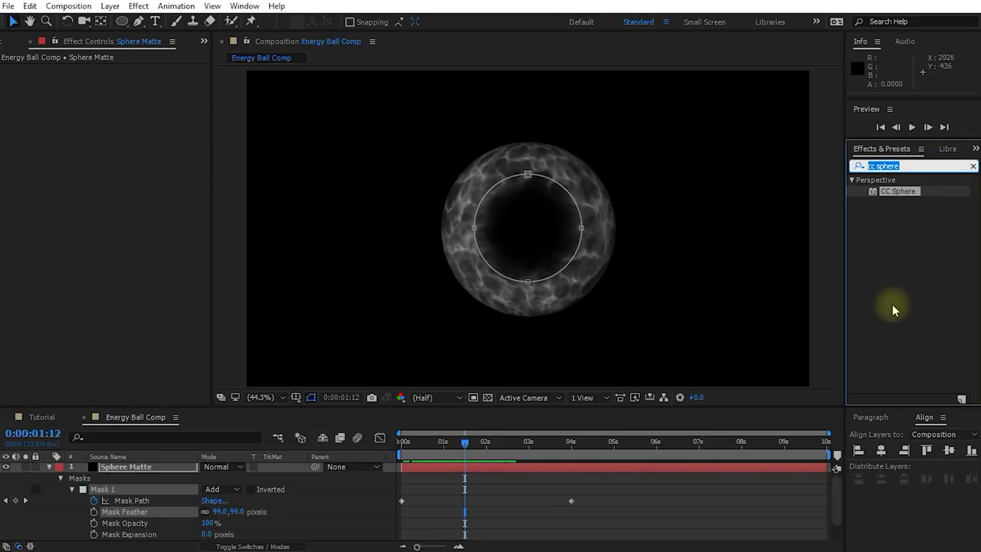
text(turbulent)
drag(889, 191, 143, 465)
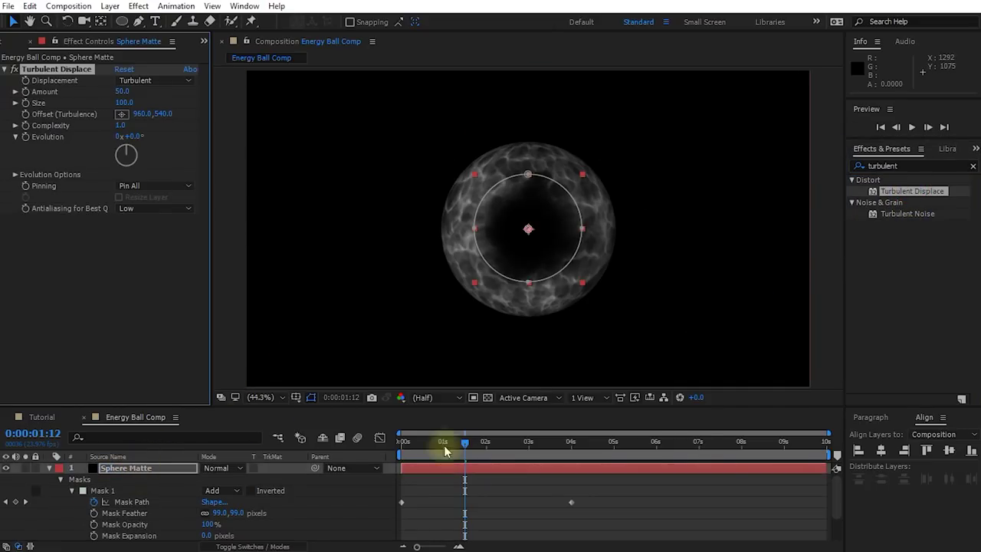
mouse_move(465, 447)
mouse_down()
mouse_move(449, 446)
mouse_move(493, 446)
mouse_move(470, 447)
mouse_up()
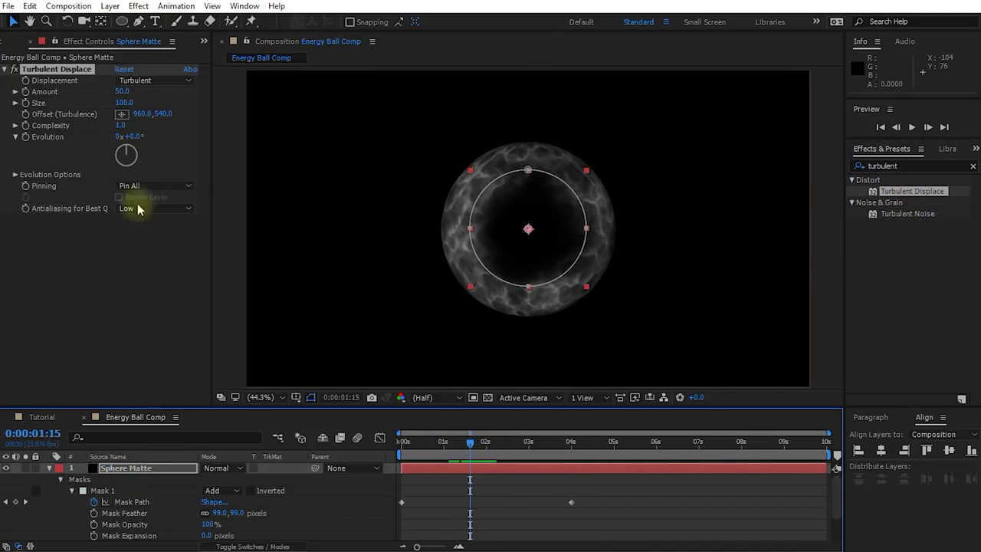
Step: Animate the Turbulent Displace Evolution with the expression time * 100 and scrub through the result
alt+click(25, 136)
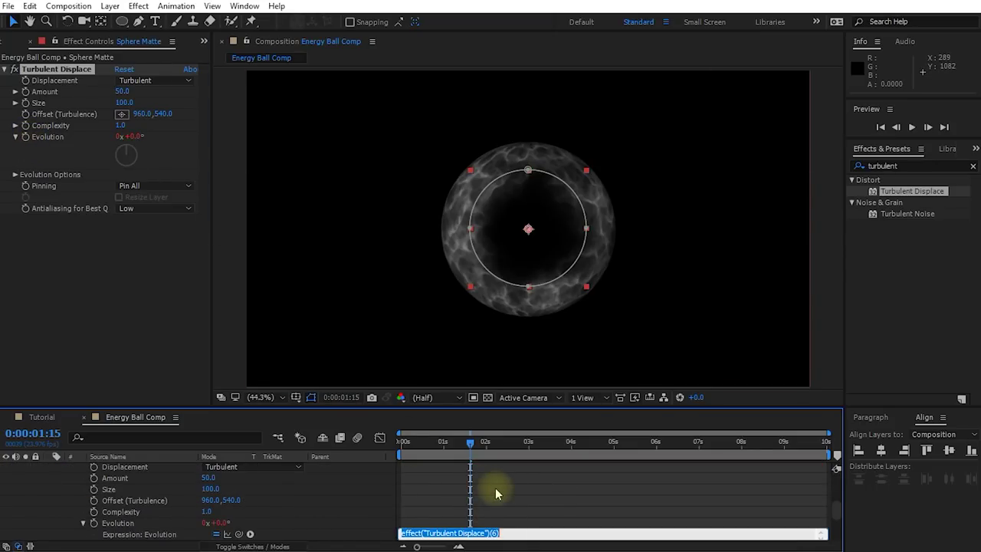
text(time * 100)
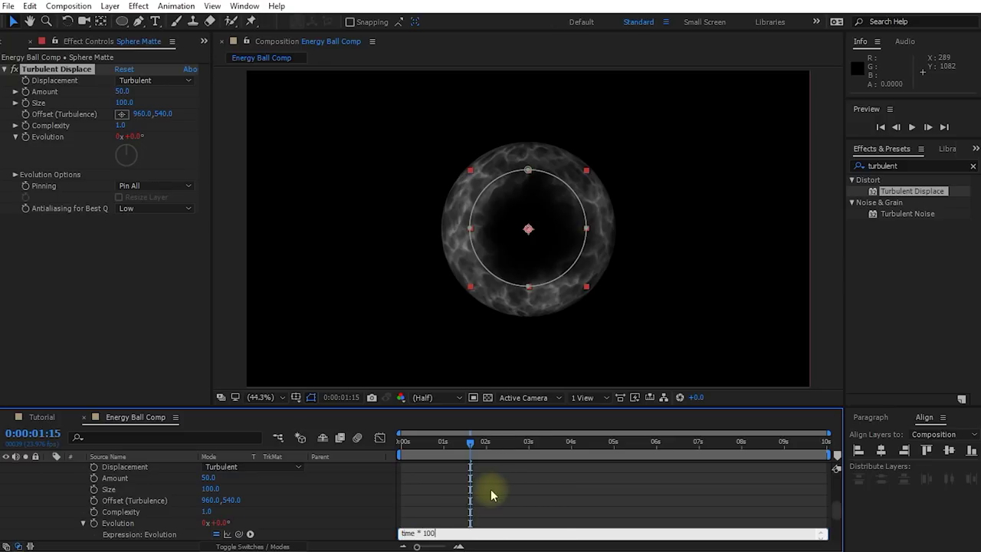
click(491, 489)
mouse_move(468, 441)
mouse_down()
mouse_move(434, 447)
mouse_move(463, 458)
mouse_move(528, 452)
mouse_move(462, 459)
mouse_up()
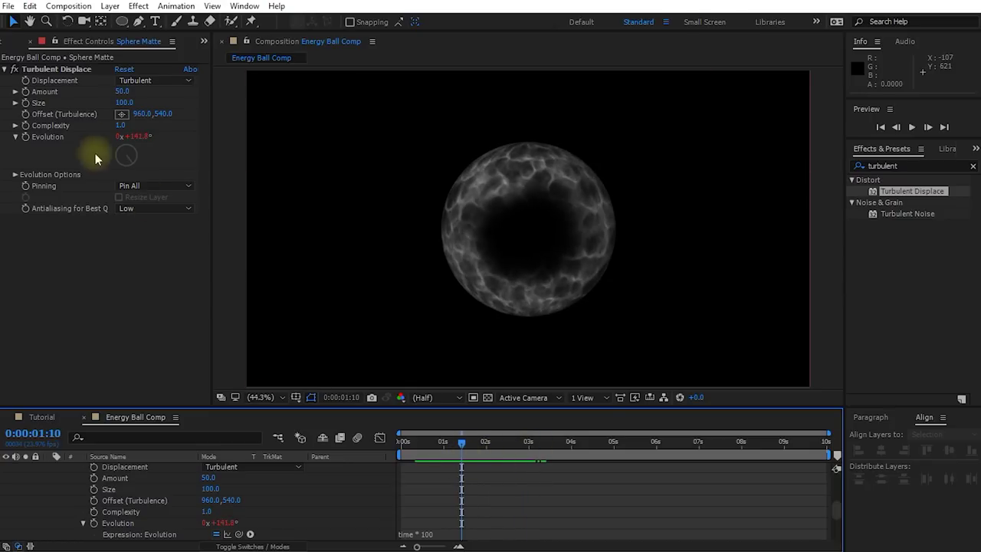
Step: Set the Turbulent Displace Amount on Sphere Matte to 32 and scrub back to 0:00:00:00
drag(121, 92, 113, 92)
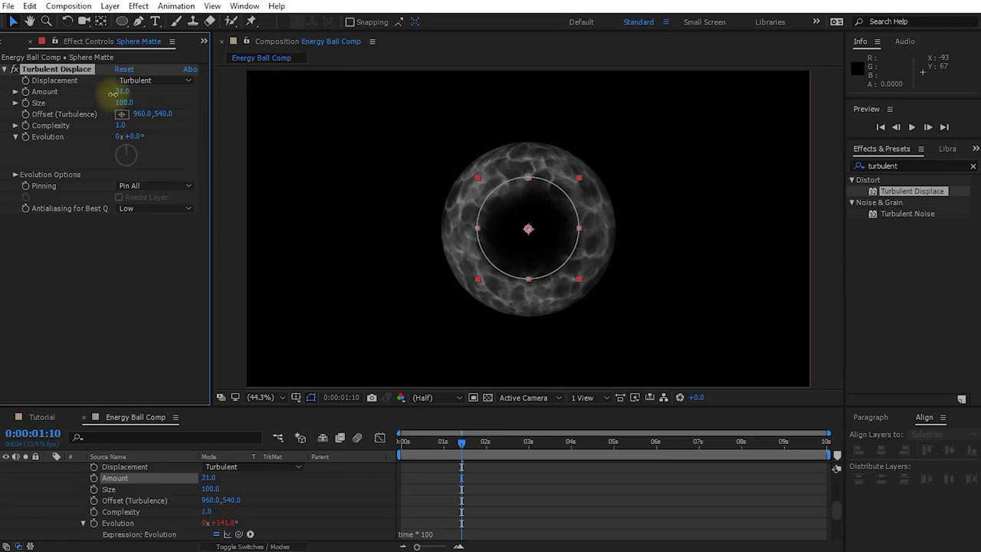
drag(449, 437, 395, 465)
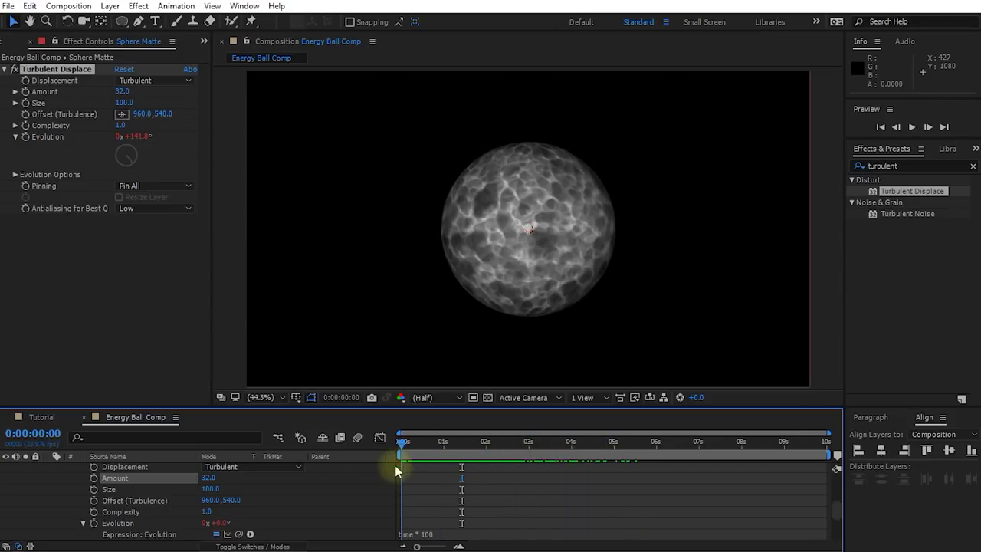
Step: Collapse the Sphere Matte properties, move the layer below Sphere Noise and hide it
scroll(136, 486, up, 5)
click(48, 467)
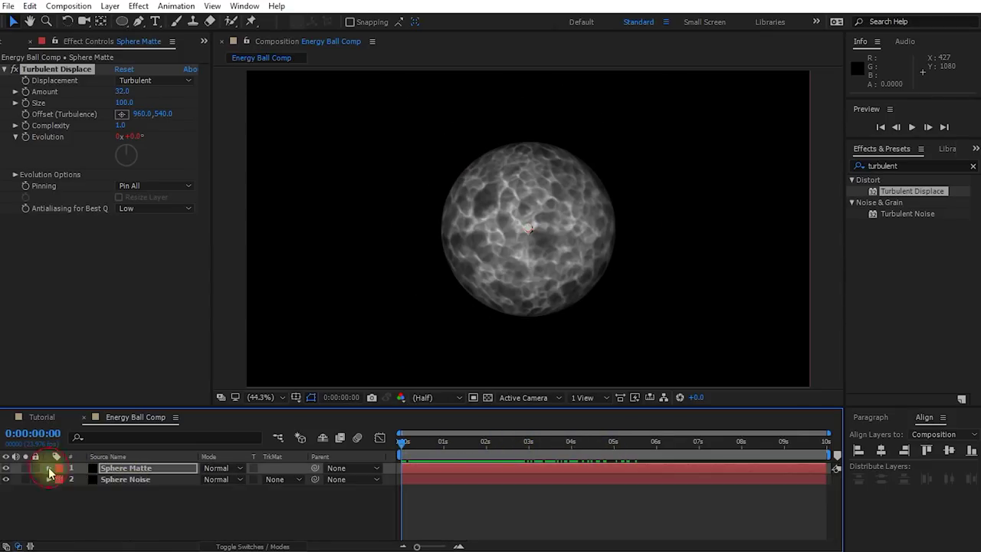
drag(114, 468, 158, 508)
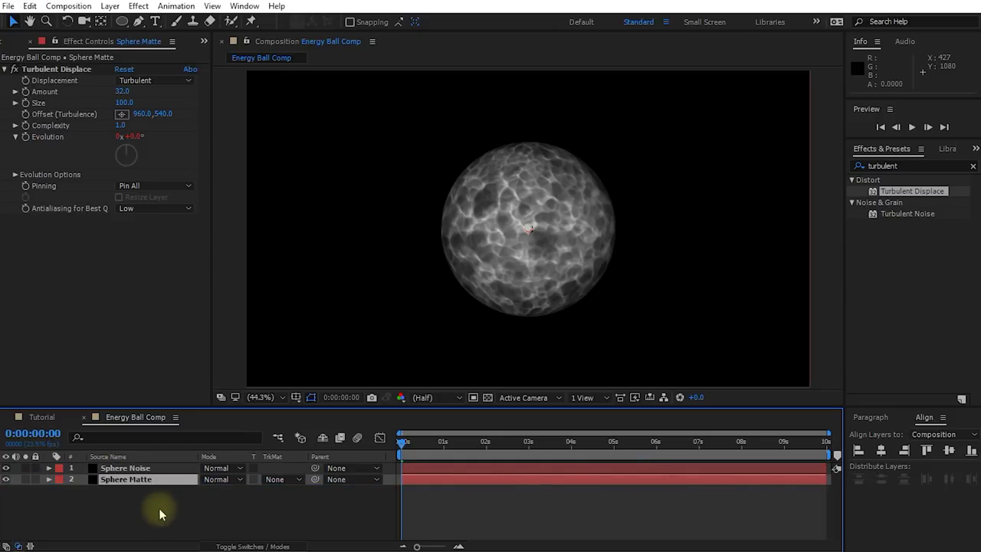
click(7, 479)
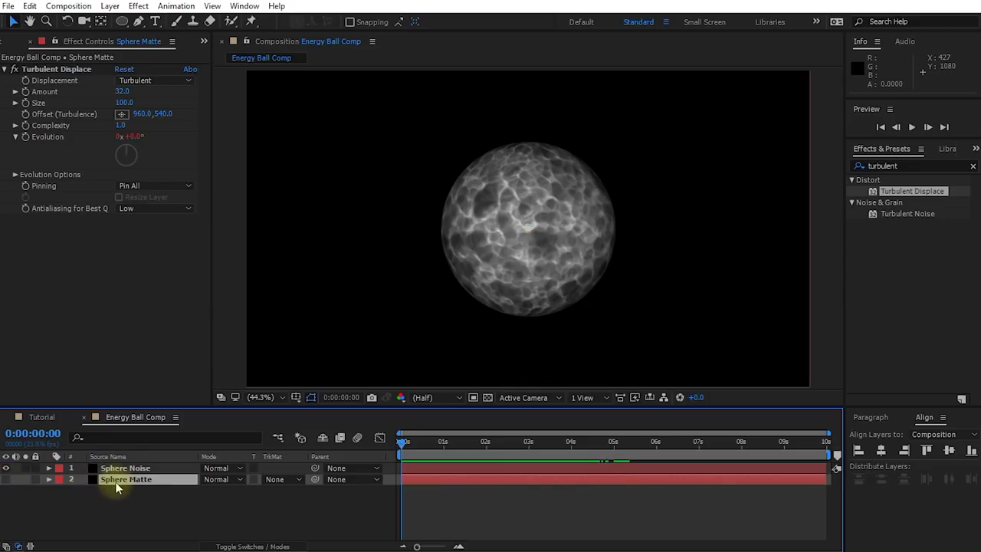
Step: Pre-compose the Sphere Matte layer as Sphere Matte Comp, moving all attributes into the new composition
key(ctrl+shift+c)
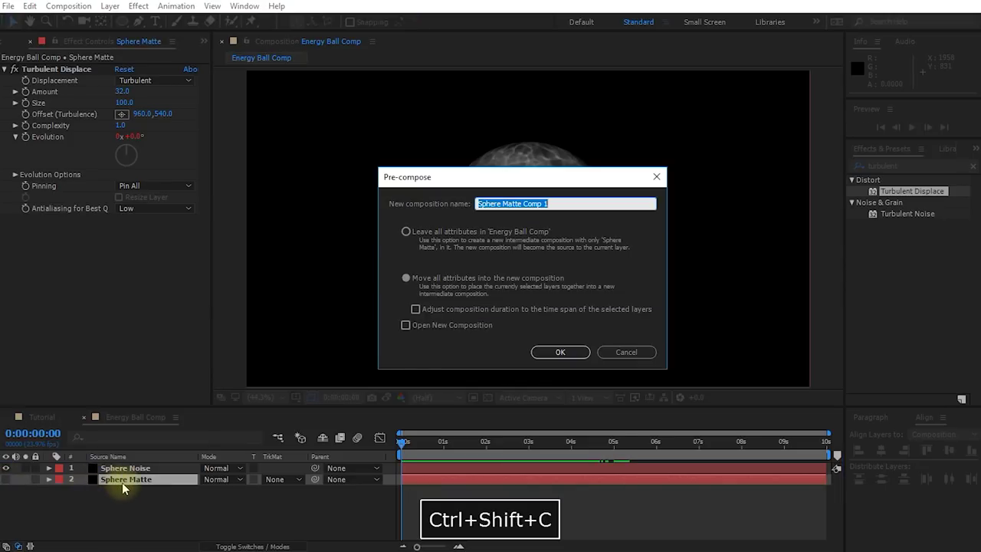
key(Right)
key(BackSpace)
key(BackSpace)
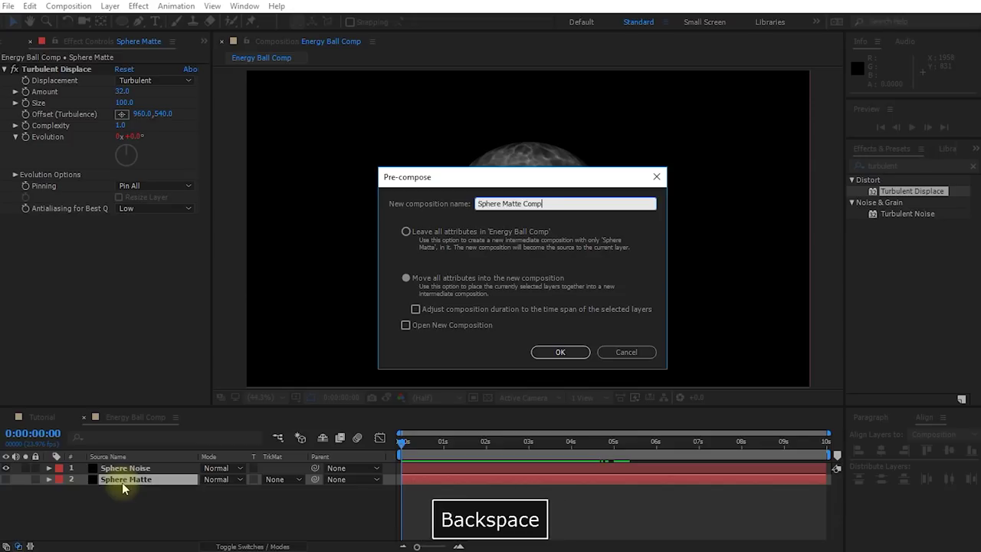
click(406, 277)
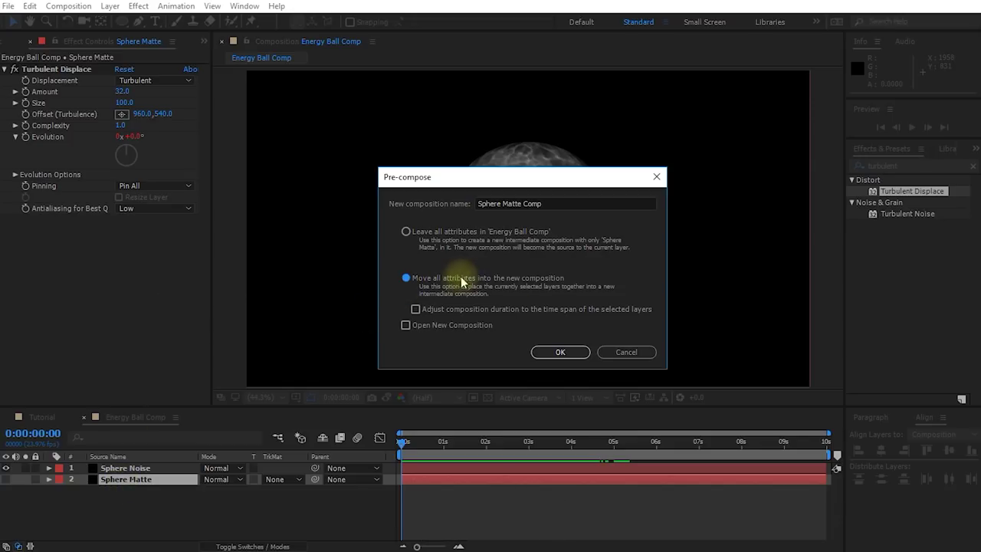
click(560, 354)
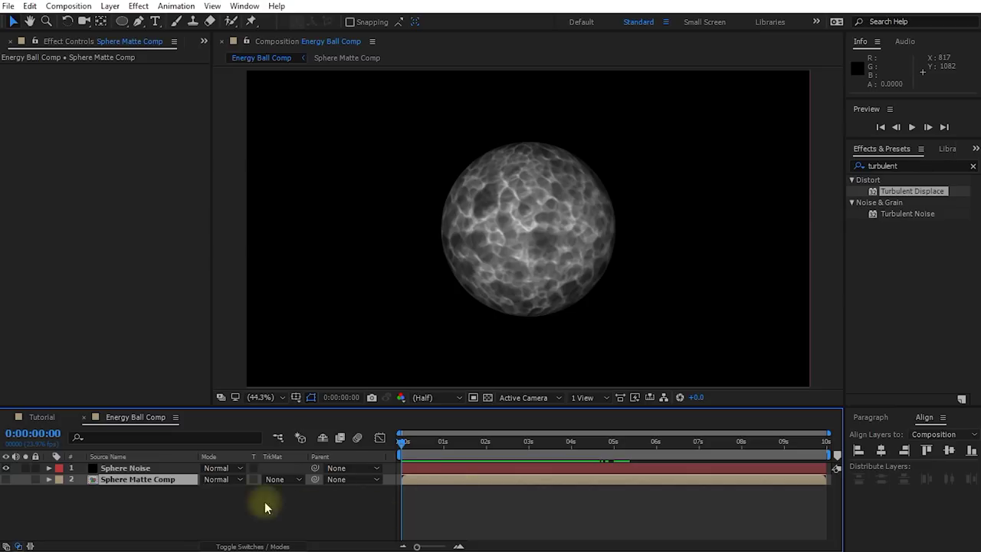
Step: Try placing Sphere Matte Comp above Sphere Noise as its Alpha Matte and scrub through the result
mouse_move(402, 441)
mouse_down()
mouse_move(466, 447)
mouse_move(403, 444)
mouse_up()
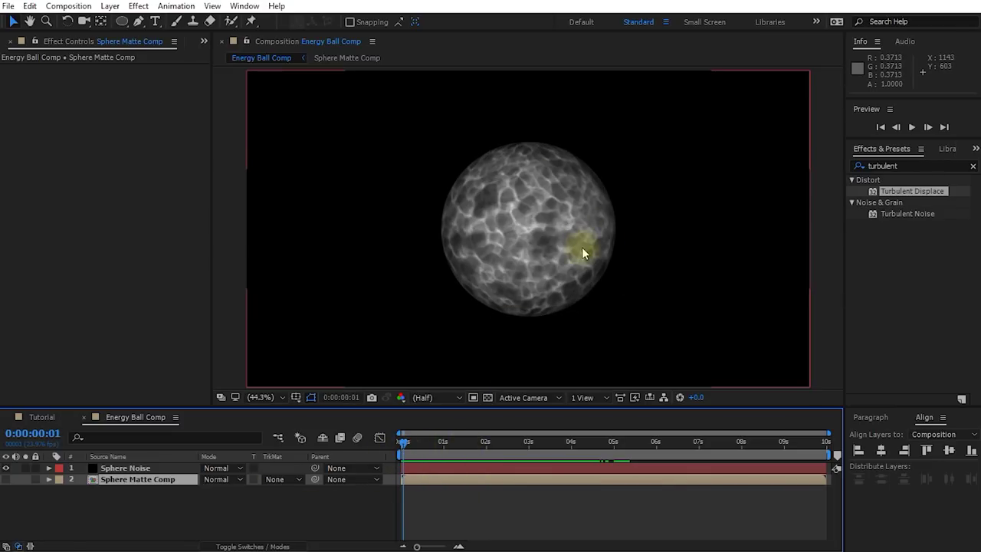
drag(180, 479, 170, 464)
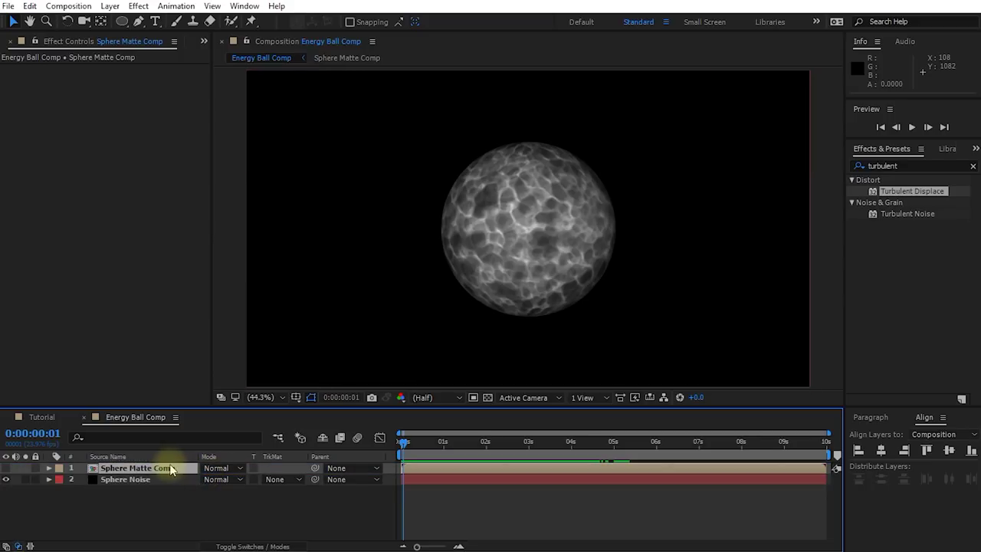
click(291, 479)
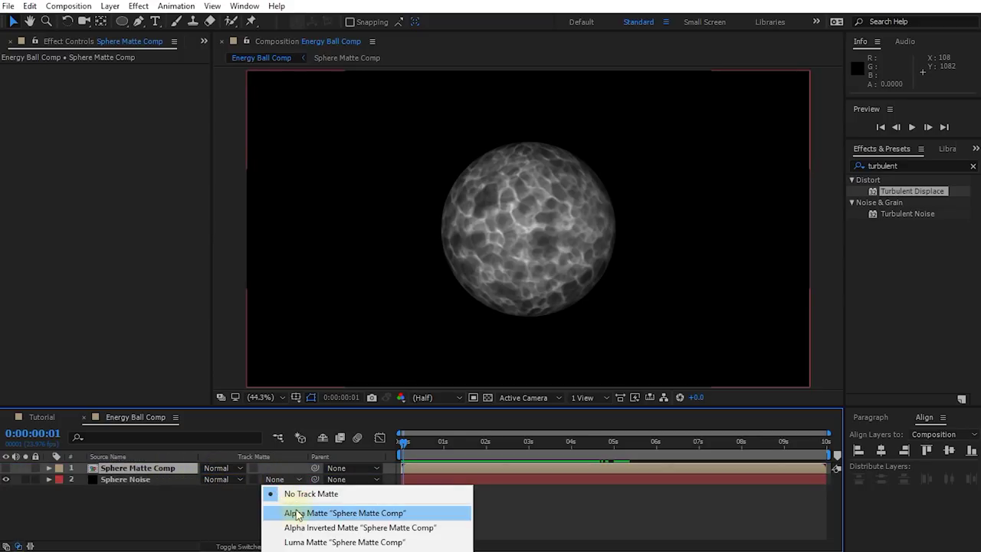
click(295, 513)
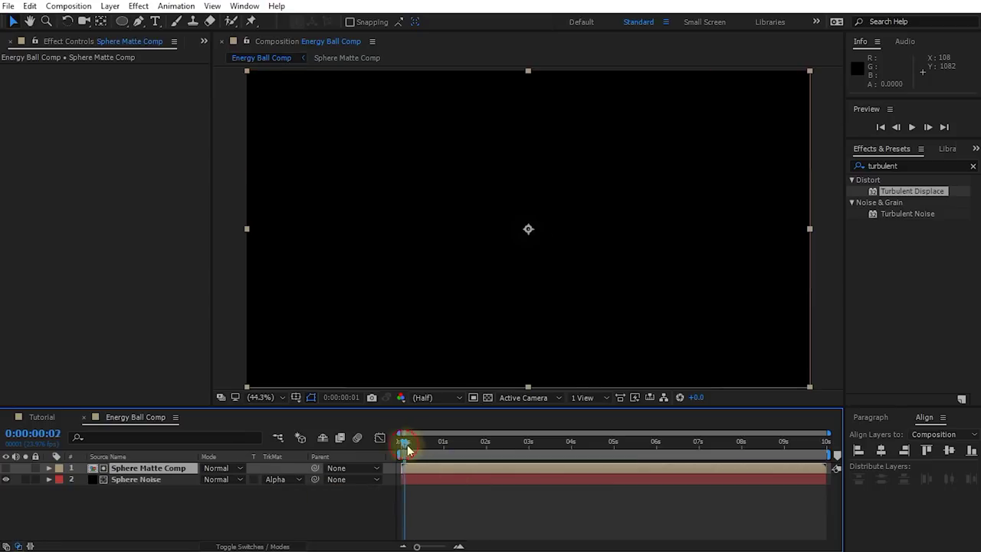
drag(403, 445, 452, 449)
Step: Remove the track matte from Sphere Noise and move Sphere Matte Comp back below it
click(281, 480)
click(293, 494)
drag(115, 466, 116, 489)
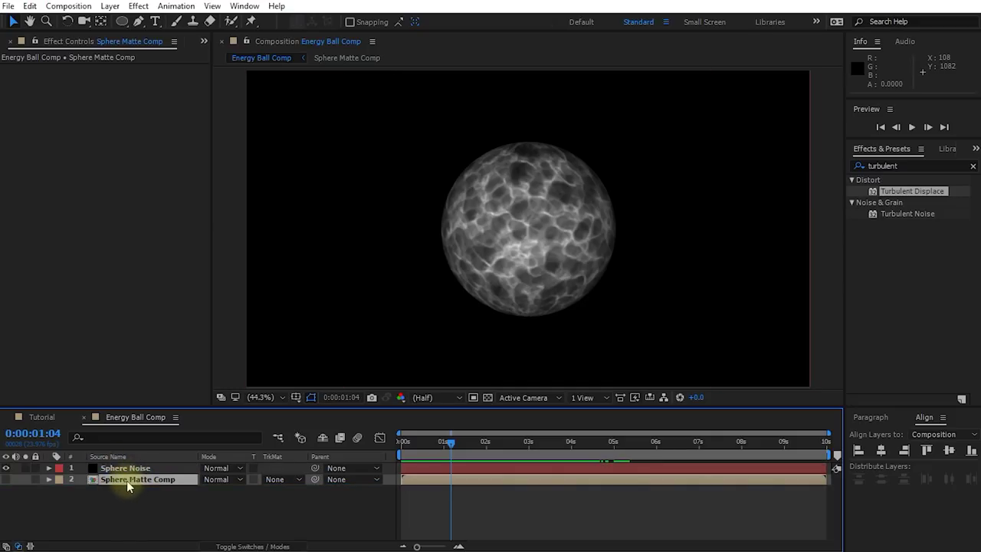
Step: Apply the Channel Set Matte effect to Sphere Noise and place it above CC Sphere in the effect order
click(135, 467)
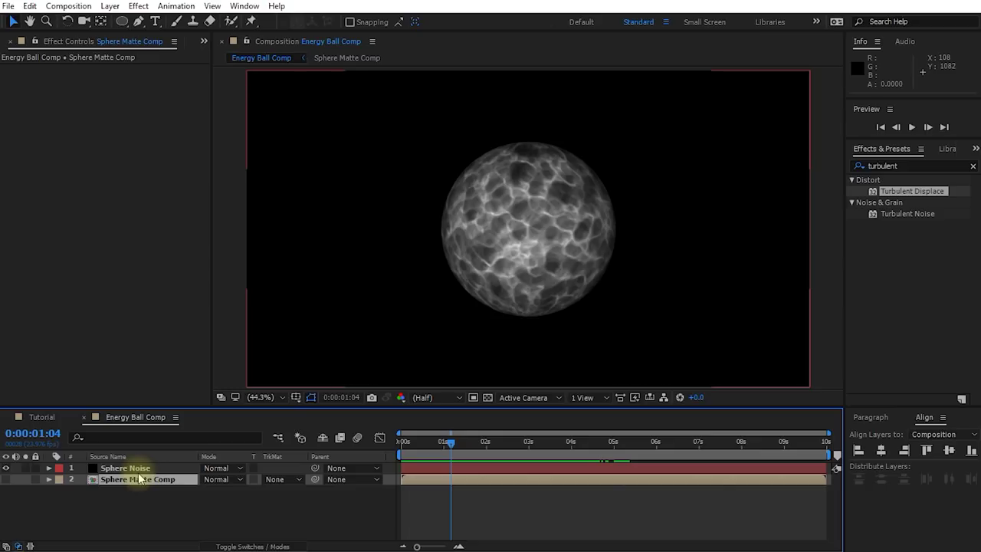
click(125, 468)
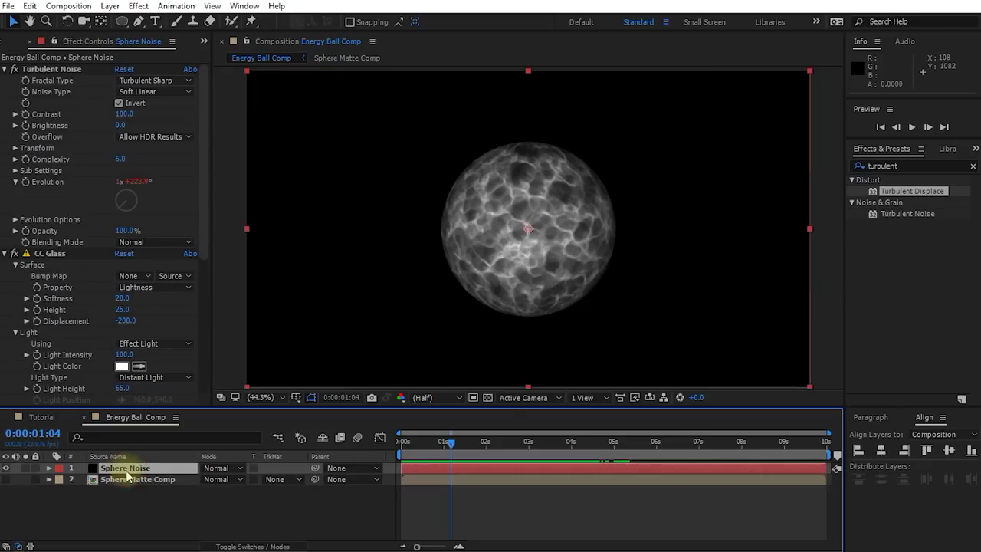
click(893, 166)
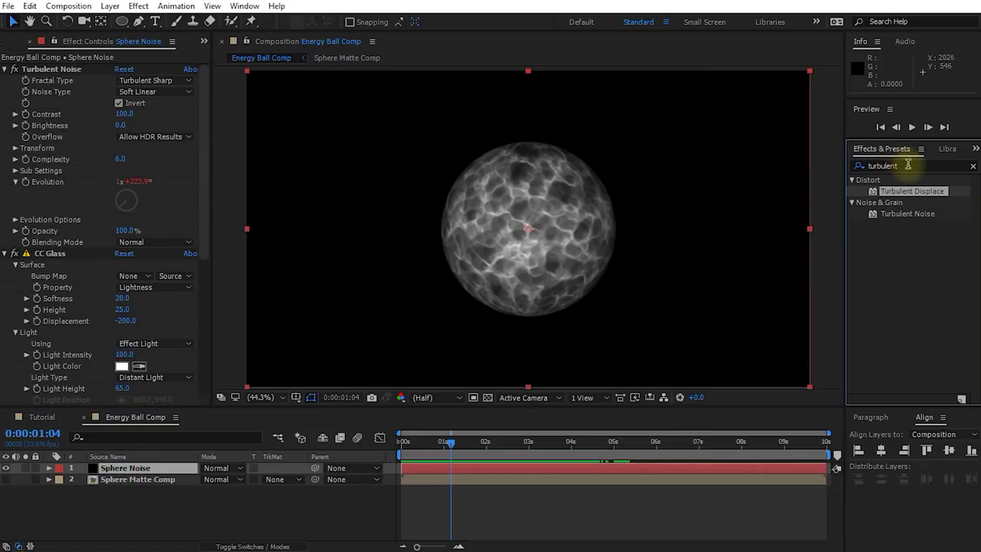
text(set matte)
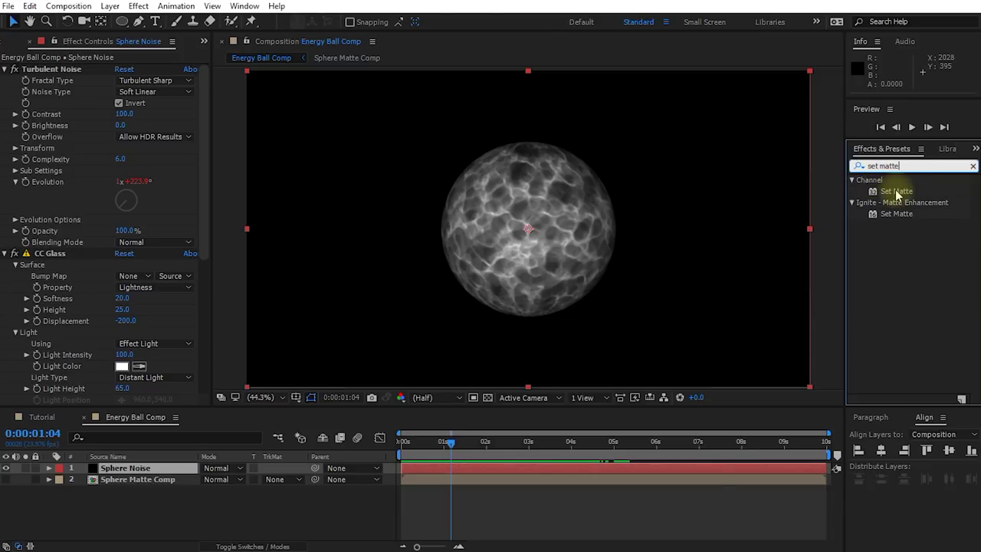
double_click(898, 192)
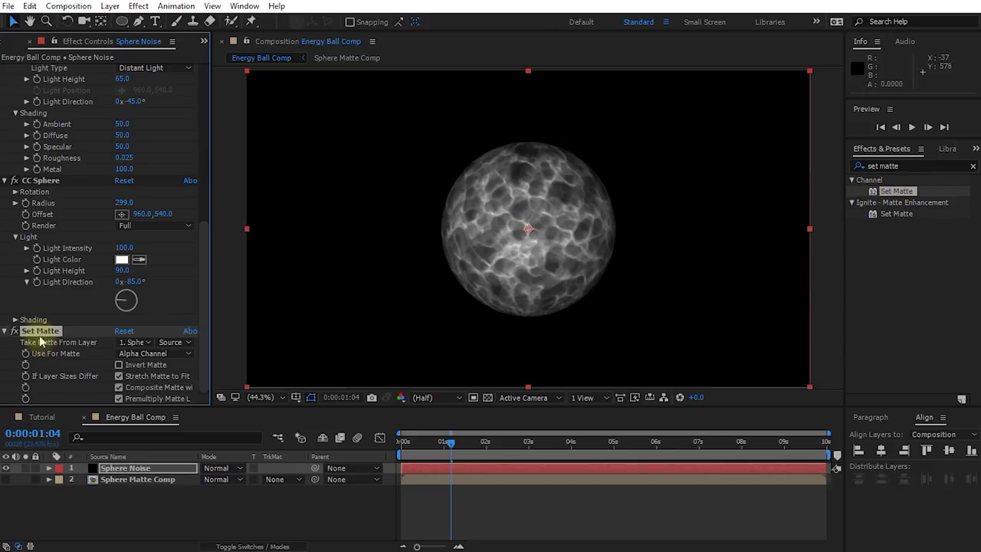
drag(36, 334, 54, 184)
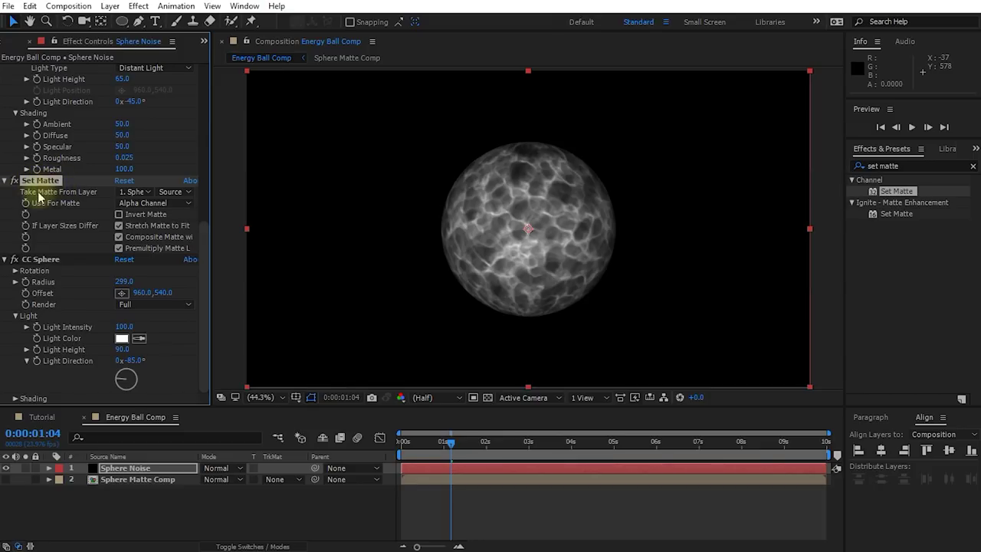
Step: Make Set Matte take its matte from the Sphere Matte Comp layer, keeping the Source option
click(137, 195)
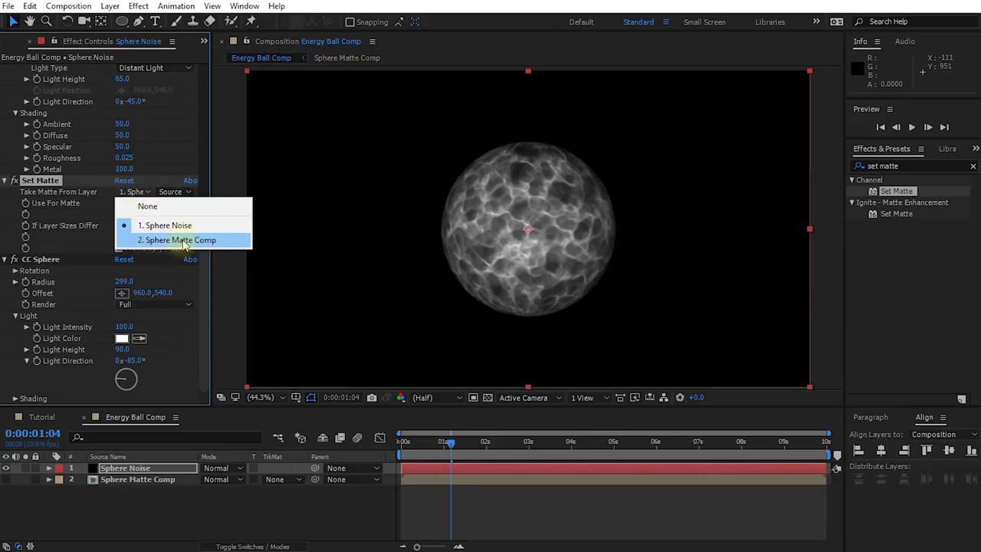
click(183, 240)
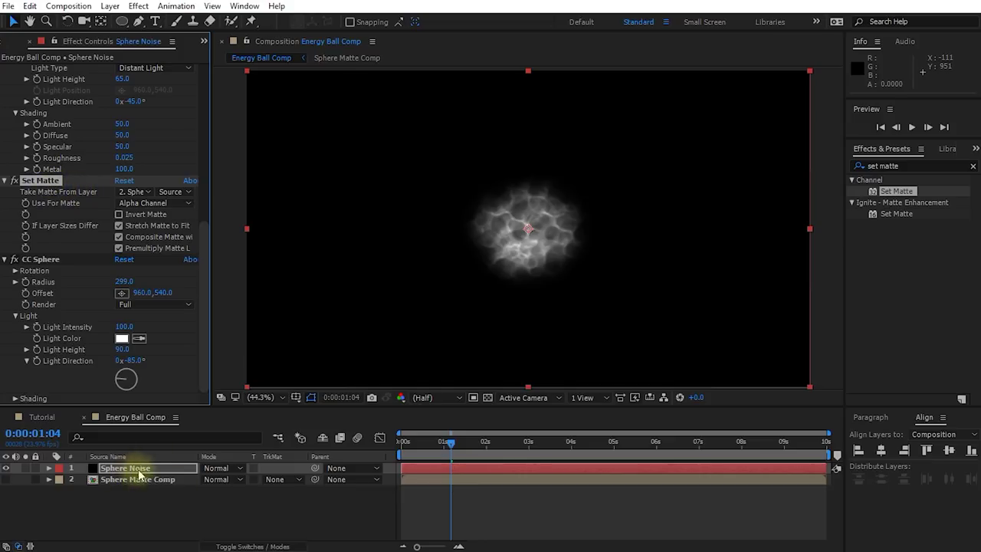
click(188, 193)
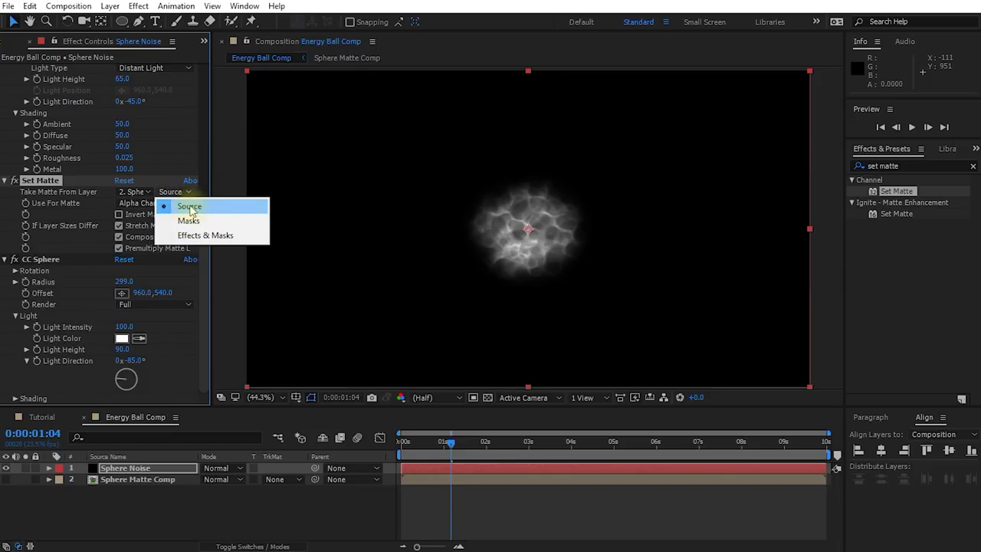
click(189, 207)
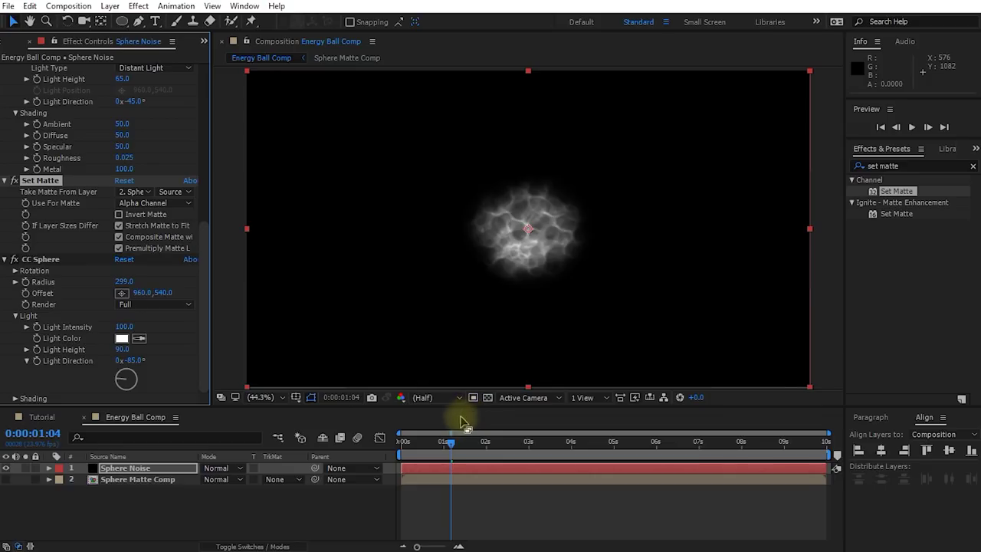
Step: Preview the growing energy ball from the start and scrub back through its growth
drag(450, 443, 402, 452)
key(shift+space)
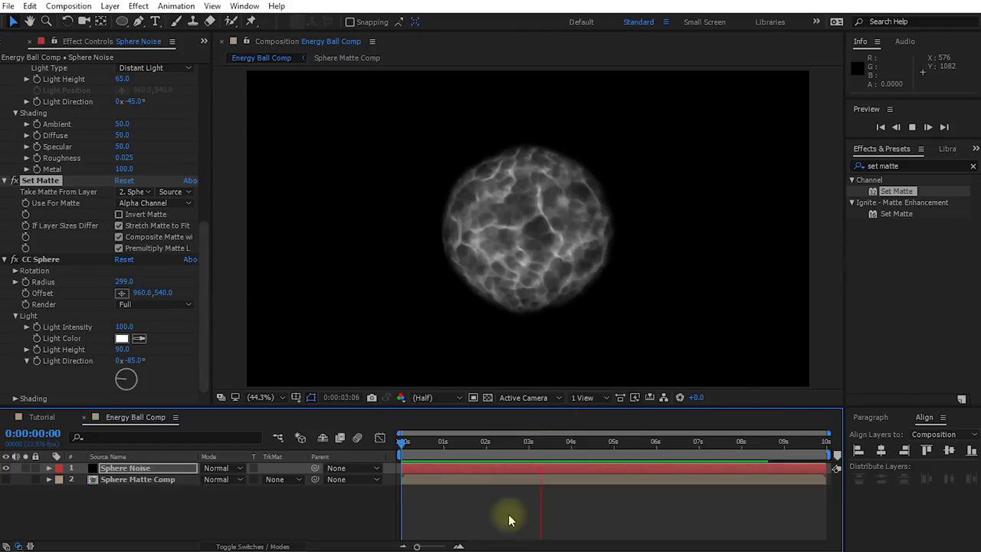
click(602, 484)
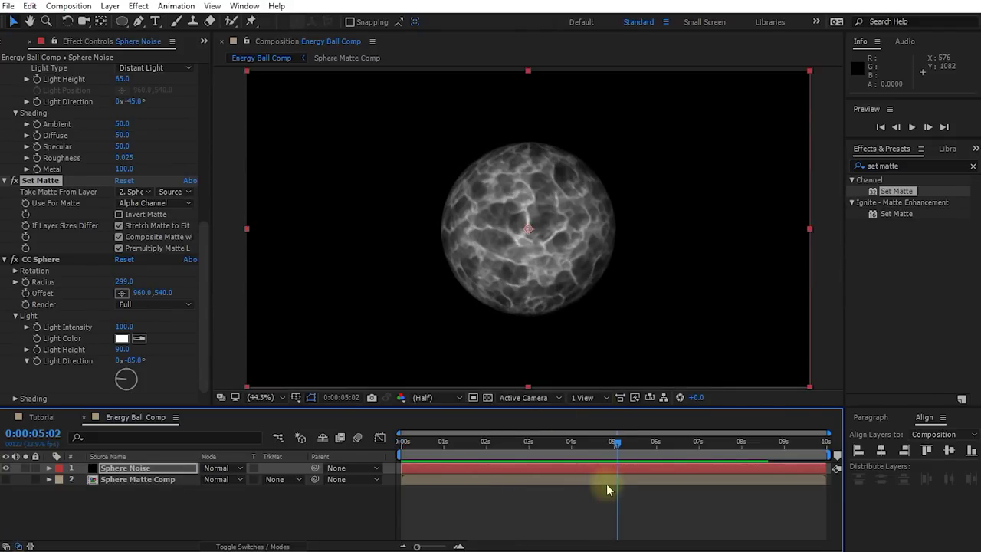
drag(614, 442, 464, 459)
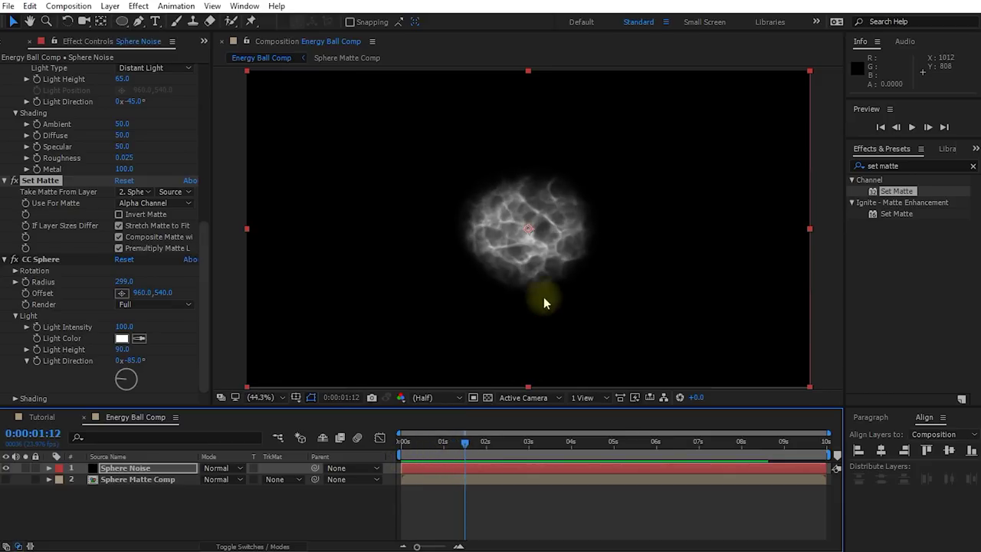
Step: Keyframe the Turbulent Noise Contrast and Brightness of Sphere Noise at 0:00:04:00
drag(466, 442, 570, 449)
click(508, 169)
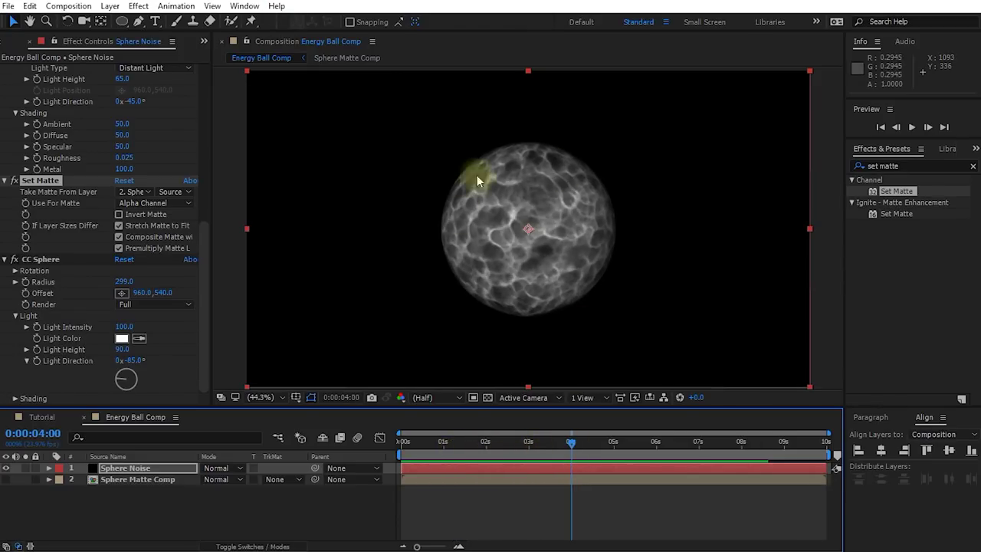
click(113, 470)
drag(205, 285, 208, 112)
click(71, 70)
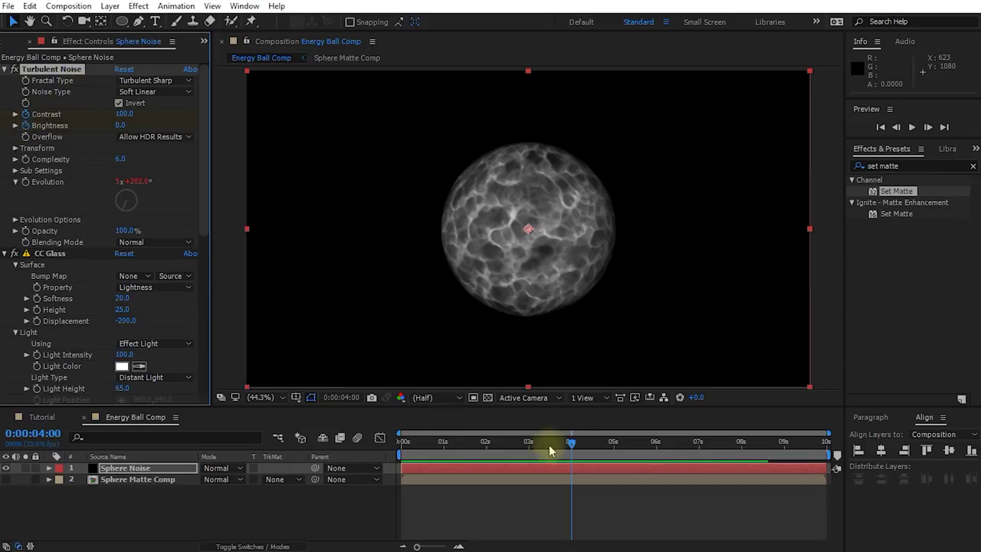
Step: With Set Matte switched off, keyframe Turbulent Noise Contrast at 177 and Brightness at -97 at 0:00:00:00
drag(574, 445, 379, 451)
scroll(56, 304, down, 5)
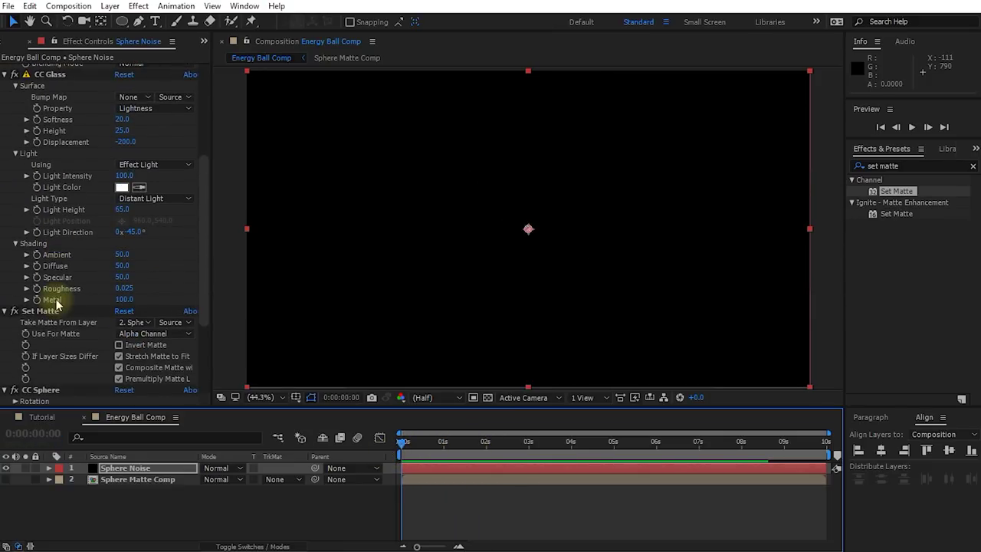
click(14, 312)
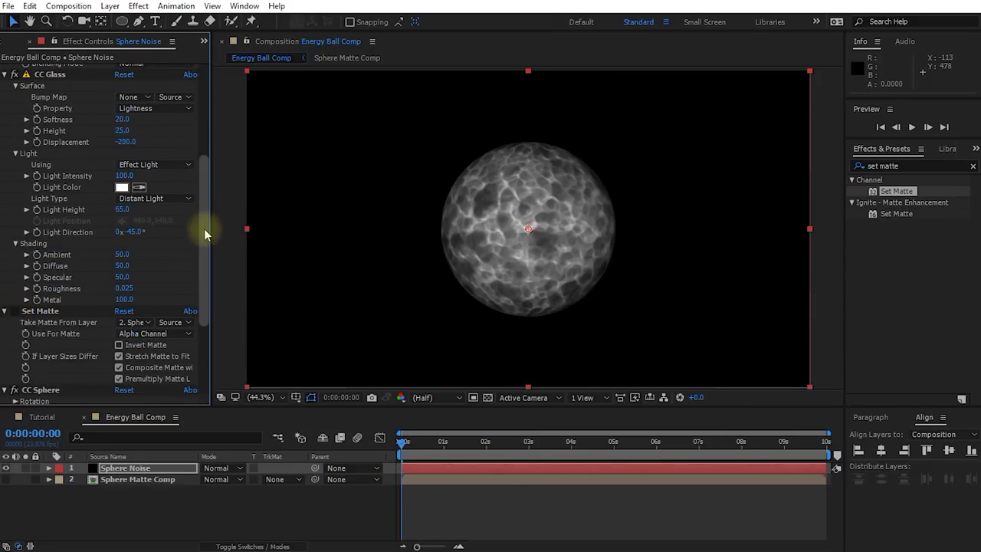
drag(204, 228, 209, 121)
drag(124, 114, 181, 114)
drag(121, 125, 451, 490)
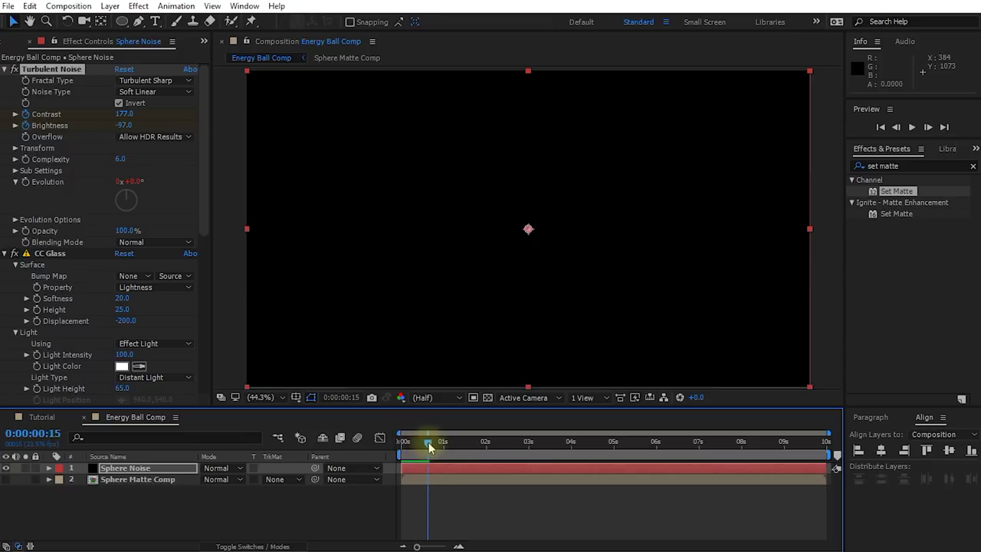
Step: Raise the Brightness keyframe at 0:00:00:00 to about -50 and scrub through the change to 0:00:04:00
drag(489, 449, 368, 468)
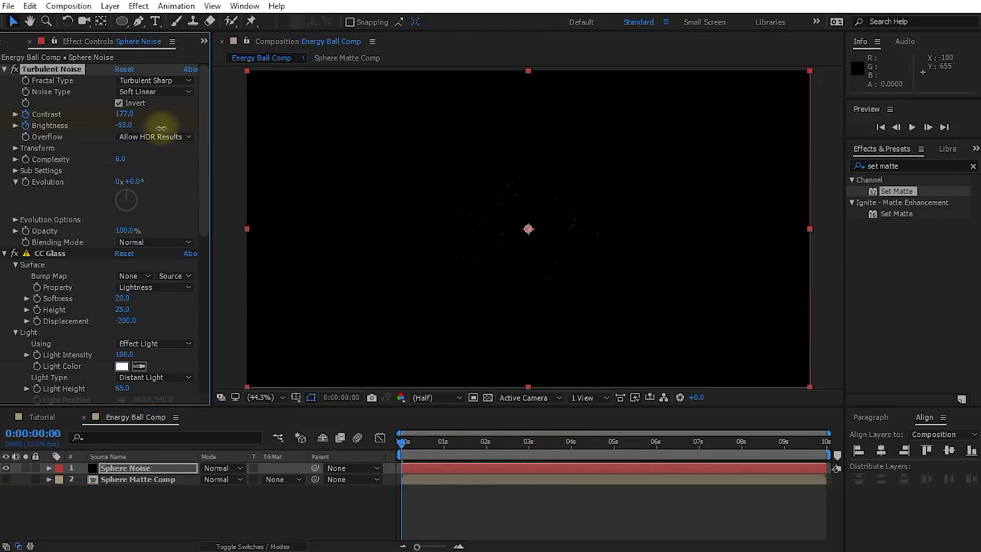
click(404, 444)
drag(438, 446, 573, 458)
Step: Switch the Set Matte effect on Sphere Noise back on and scrub through the combined reveal
drag(205, 138, 202, 291)
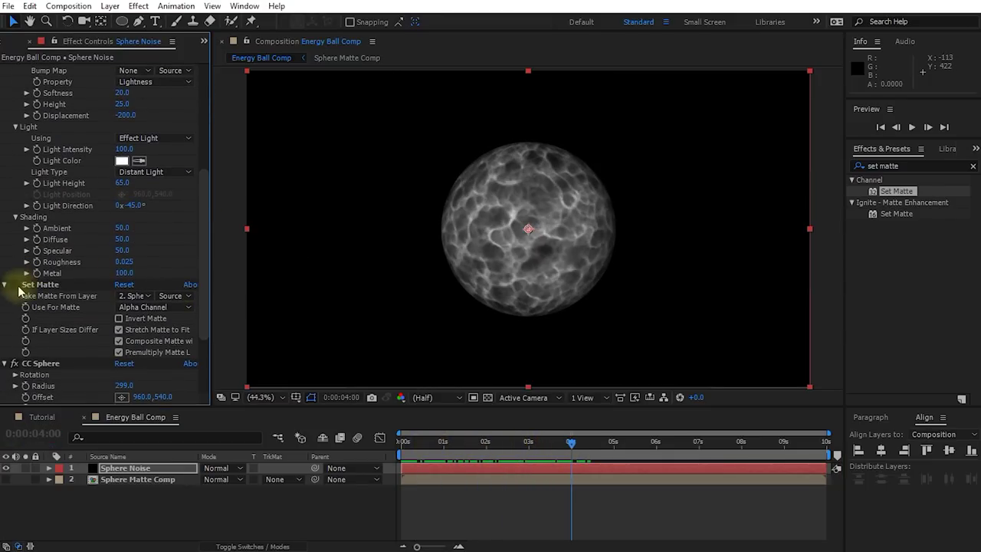
drag(570, 450, 425, 466)
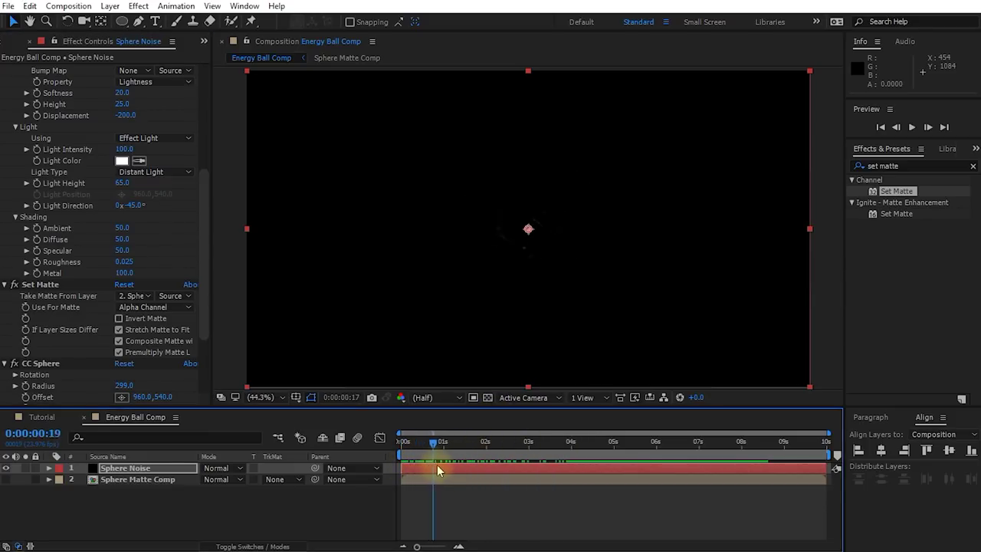
Step: Preview the sphere's reveal from the start of Energy Ball Comp and park the playhead at 0:00:04:00
drag(490, 463, 388, 462)
click(472, 491)
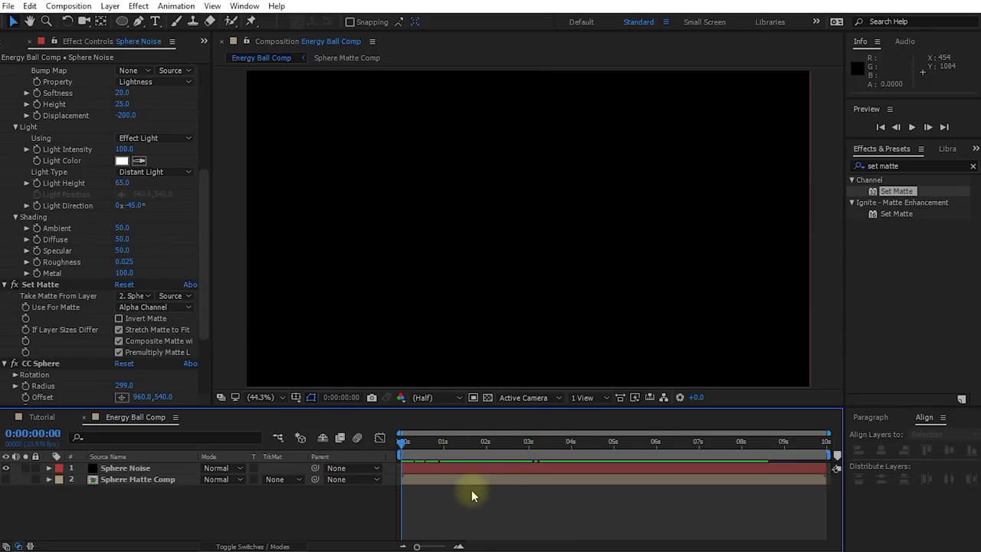
key(shift+space)
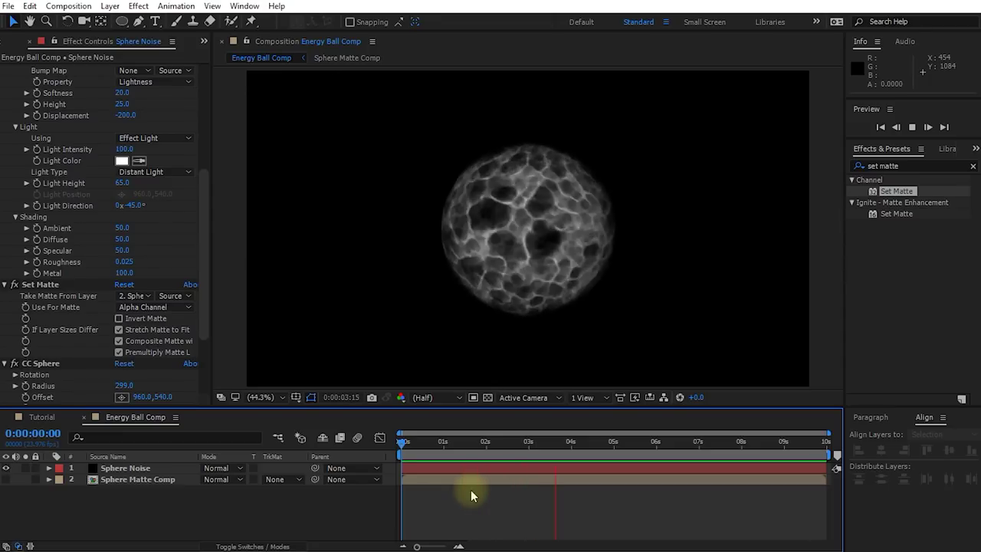
key(space)
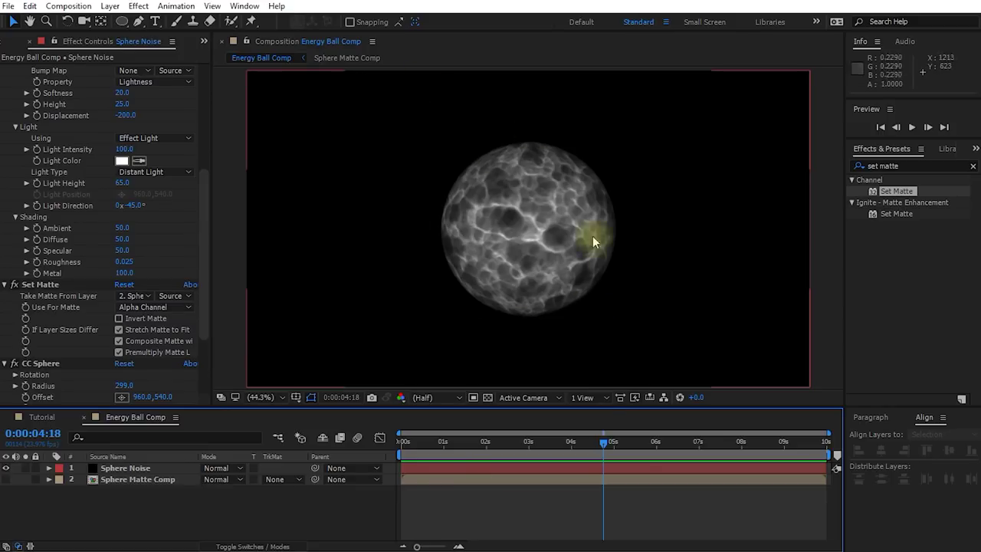
drag(601, 443, 570, 457)
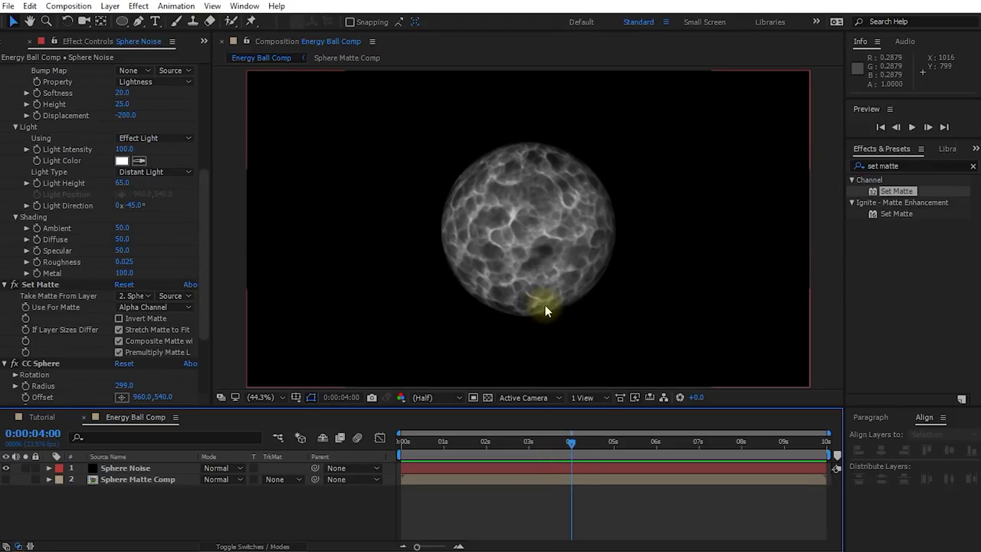
Step: Duplicate the Sphere Noise layer and rename the copy Noise Highlights
click(115, 469)
key(ctrl+d)
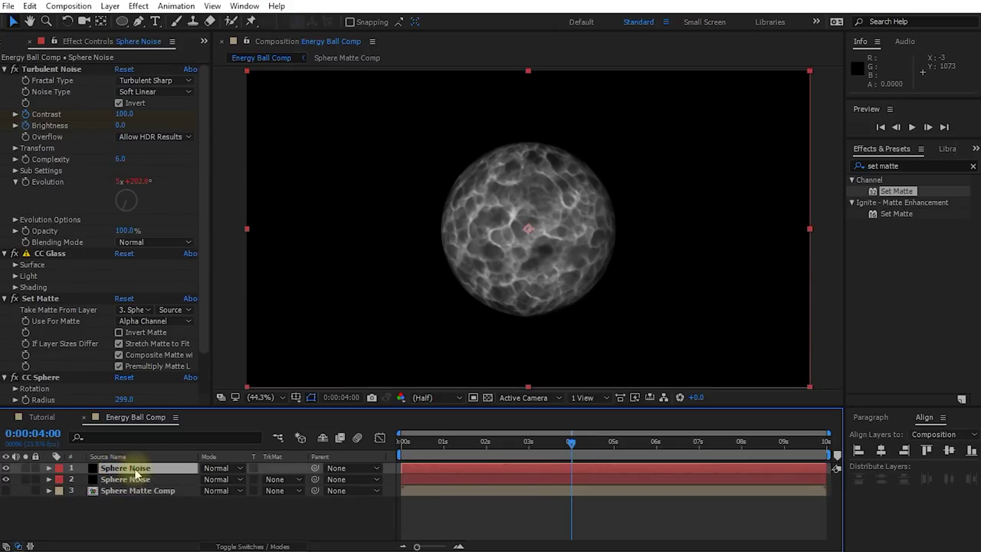
key(Return)
text(Noise Highlights)
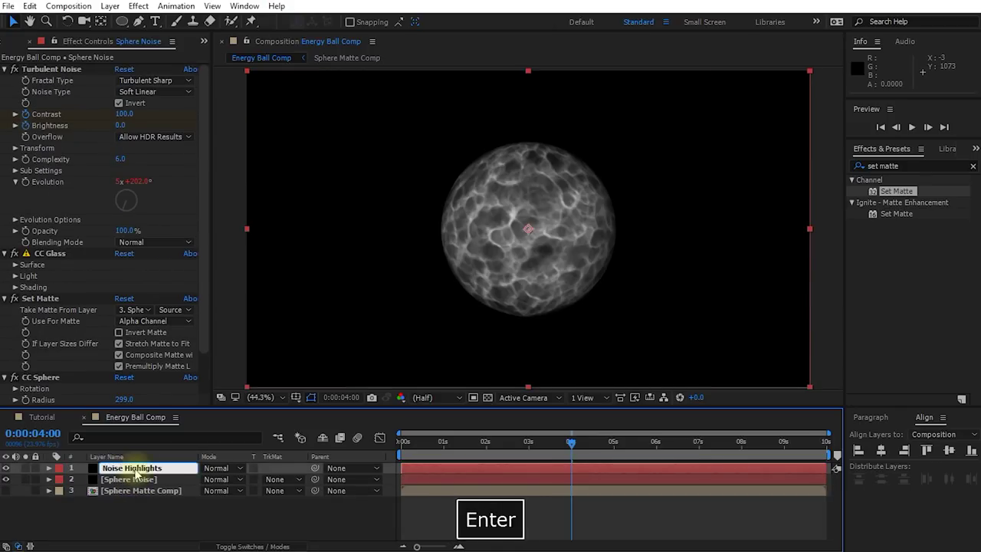
key(Return)
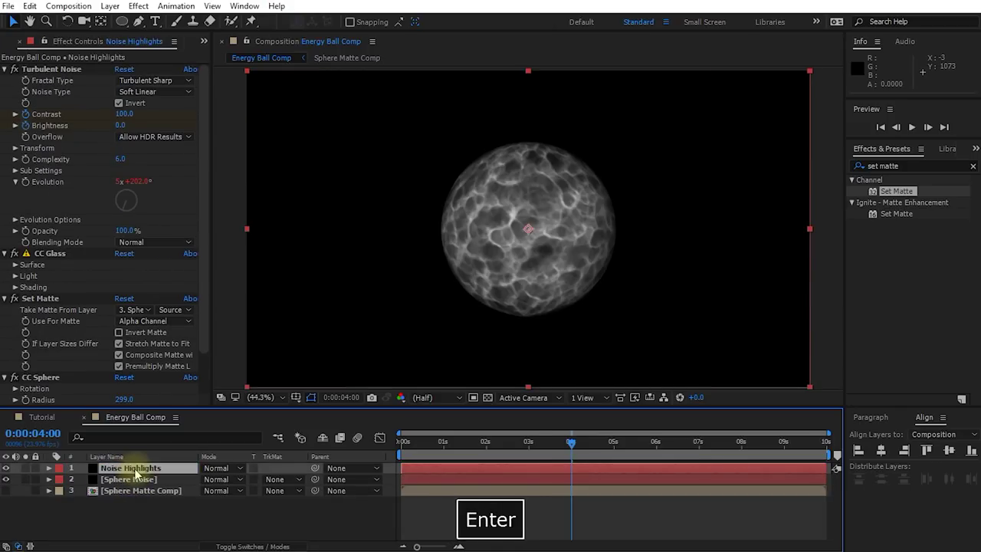
Step: Set the blending mode of Noise Highlights to Add and scrub through the brightened sphere
click(215, 469)
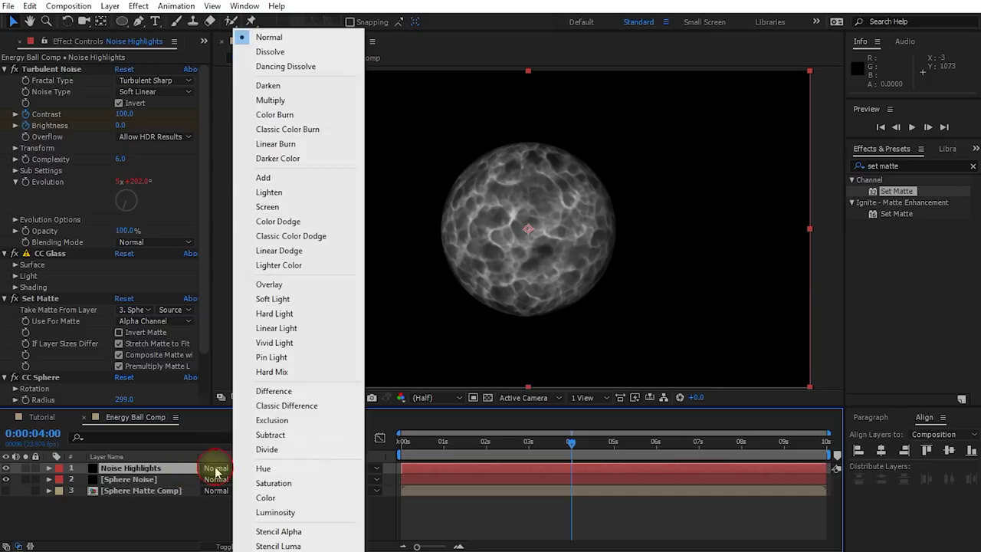
click(264, 178)
scroll(513, 259, up, 1)
drag(571, 442, 528, 454)
key(space)
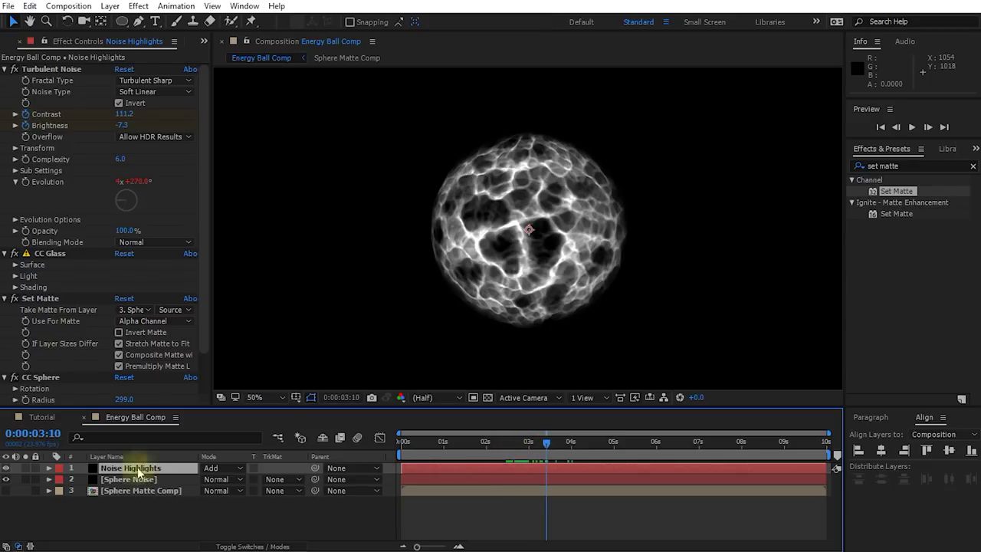
Step: Hide and show Noise Highlights repeatedly to compare the sphere with and without it
click(5, 468)
click(5, 468)
click(5, 468)
click(5, 468)
click(5, 468)
click(5, 468)
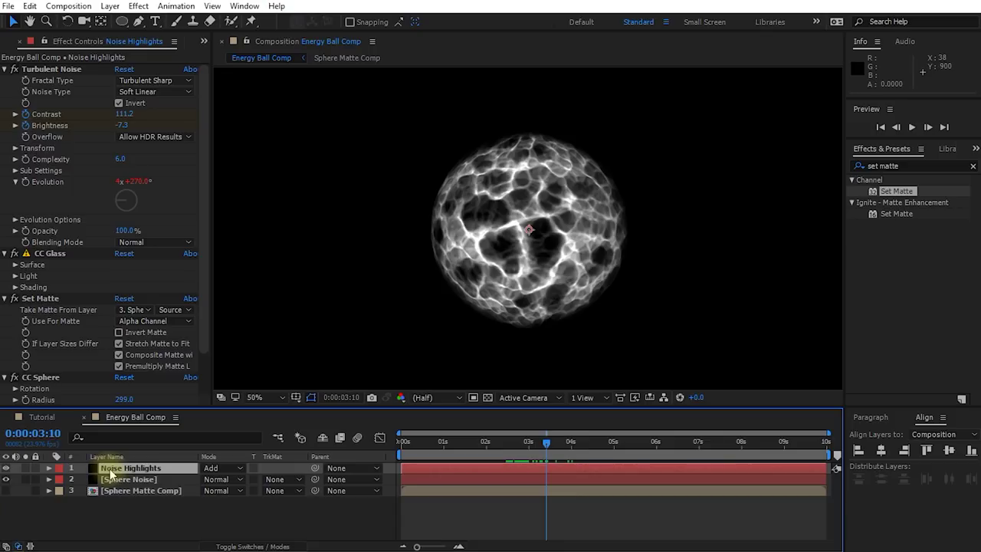
Step: In the Turbulent Noise transform of Noise Highlights, set Offset Turbulence to 1549, 589 and Scale to 132
click(54, 71)
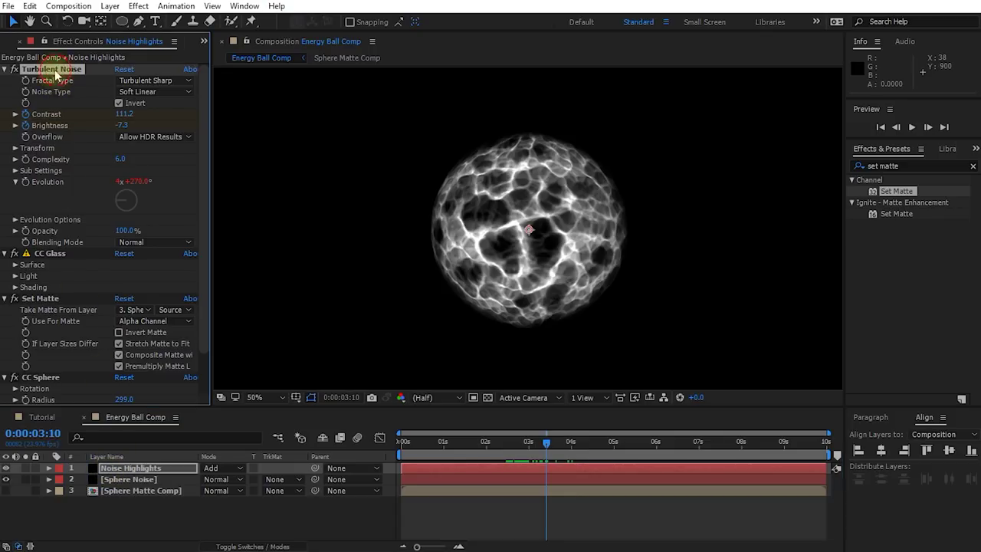
click(15, 147)
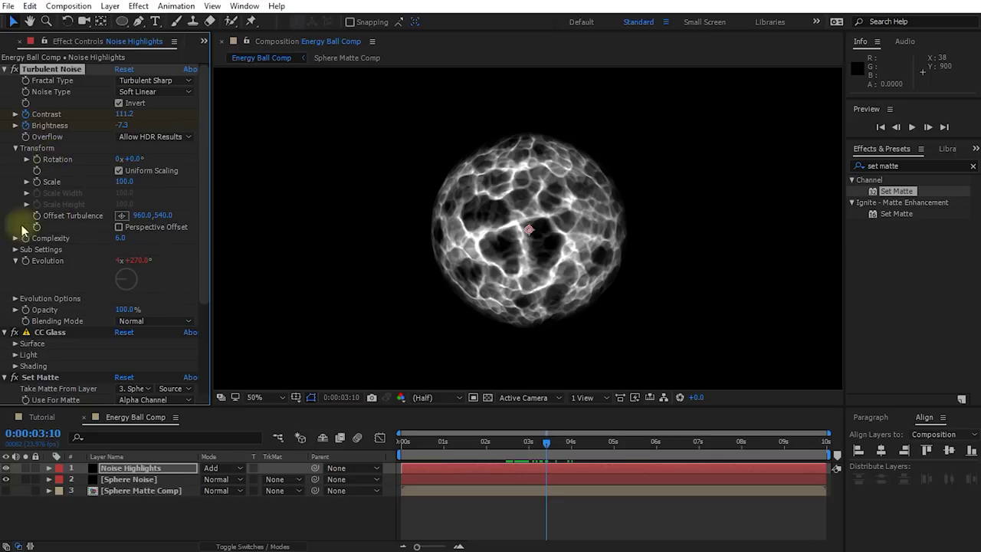
drag(161, 217, 511, 207)
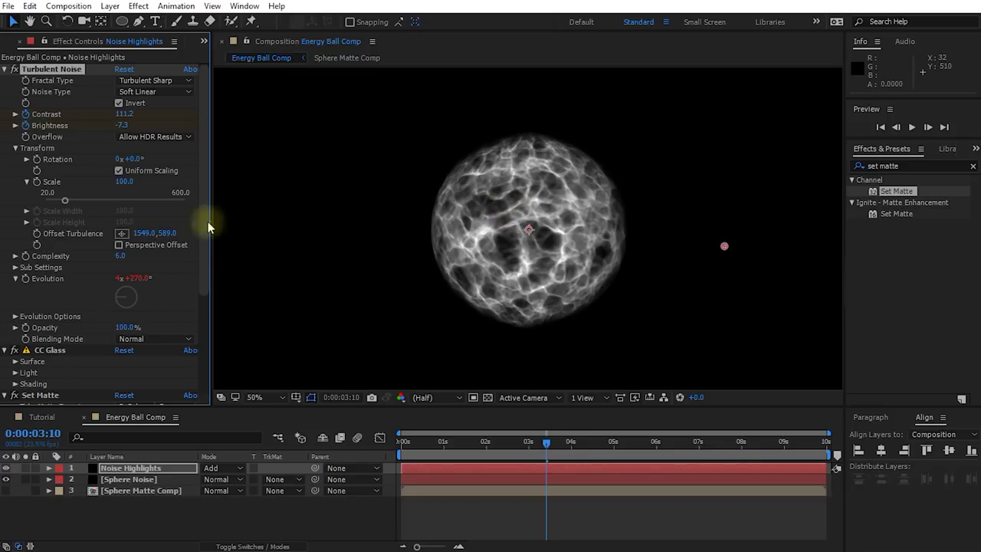
drag(124, 182, 142, 183)
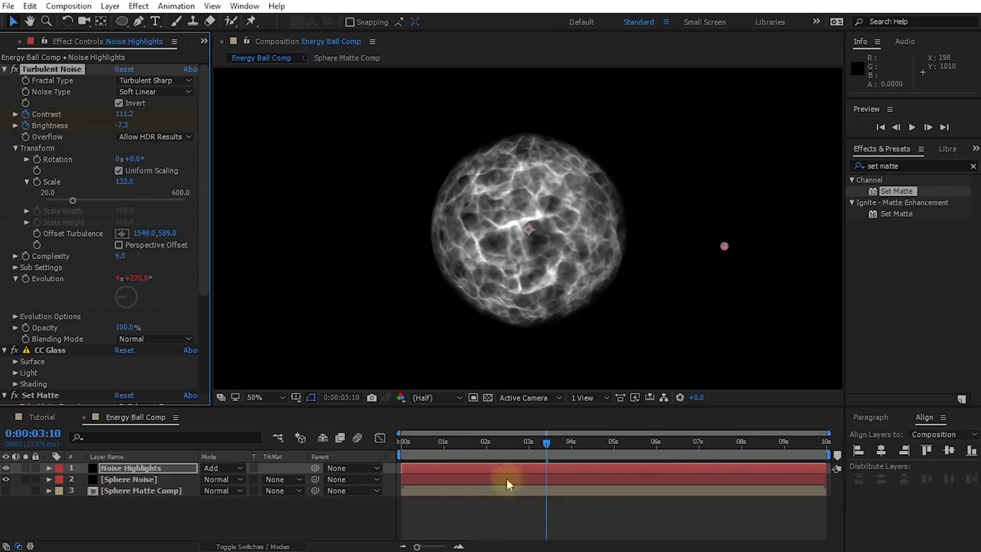
Step: With Sphere Noise temporarily hidden, set the Noise Highlights keyframes at 0:00:04:00 to Contrast 145 and Brightness 4
click(560, 473)
key(u)
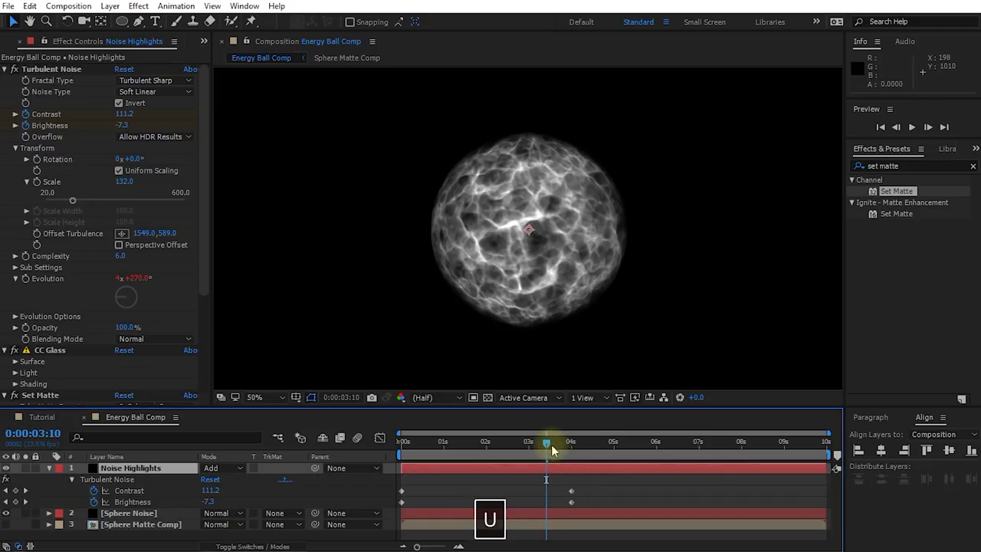
key(k)
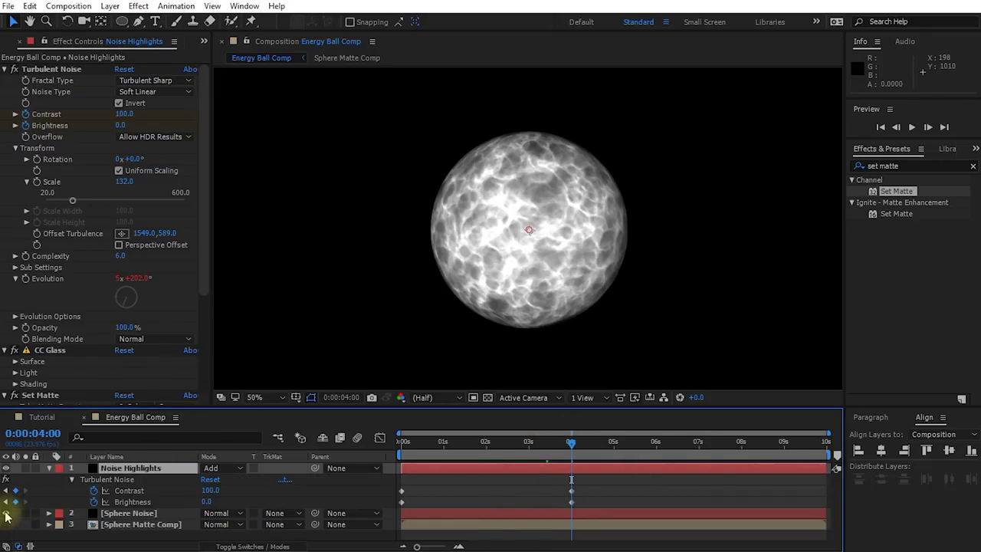
click(5, 513)
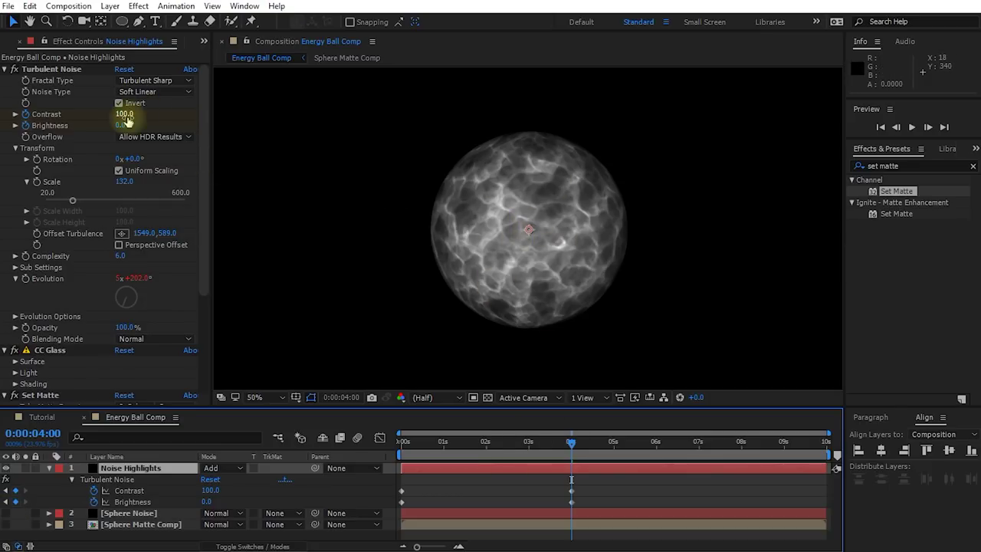
drag(125, 116, 143, 116)
mouse_move(121, 125)
mouse_down()
mouse_move(132, 115)
mouse_move(128, 125)
mouse_up()
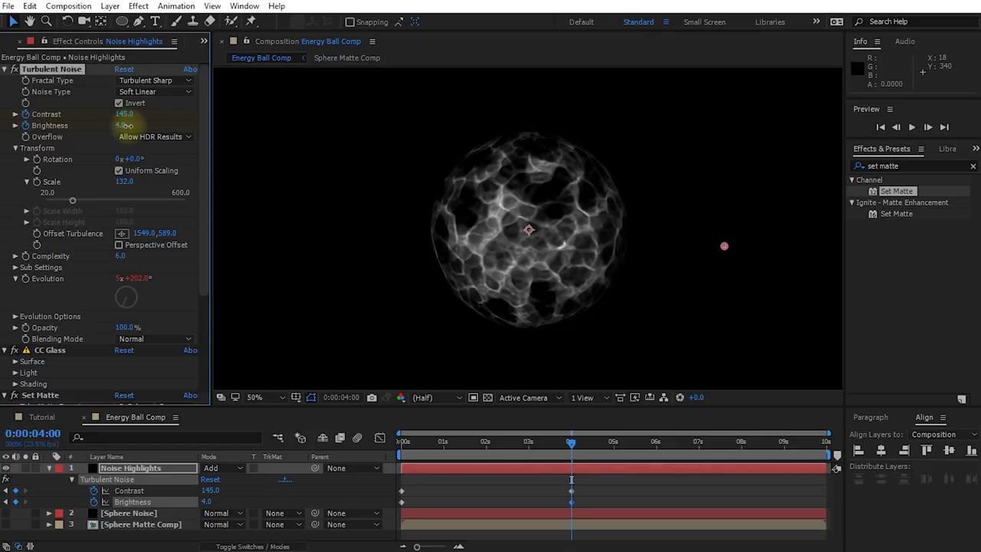
click(6, 513)
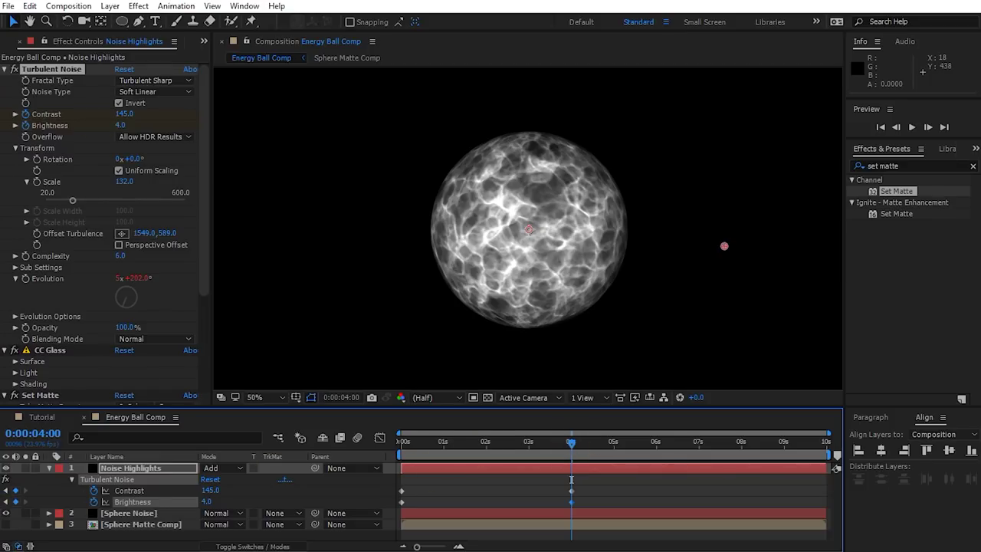
Step: Compare the sphere with Noise Highlights hidden and shown, and scrub around 0:00:03:17 to check the animated texture
click(6, 468)
click(6, 468)
click(6, 468)
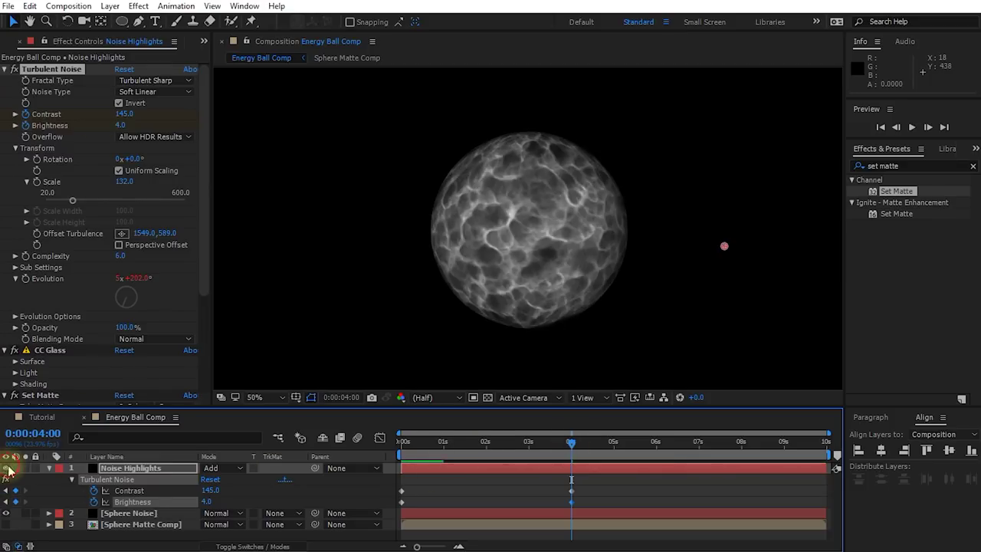
click(6, 468)
mouse_move(564, 449)
mouse_down()
mouse_move(423, 449)
mouse_move(586, 454)
mouse_move(532, 451)
mouse_move(563, 454)
mouse_up()
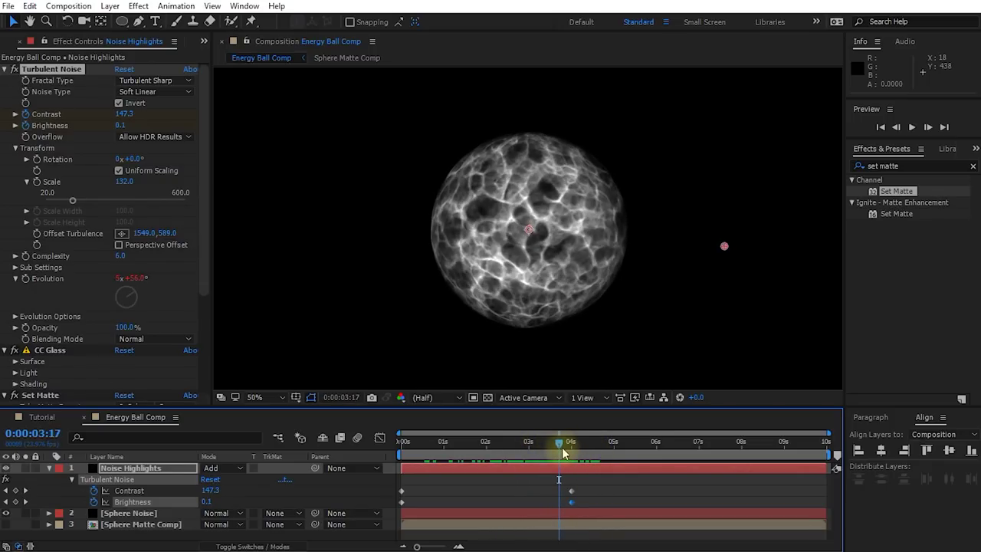
Step: Try the Block noise type in Turbulent Noise on Sphere Noise, scrub through it, and restore Soft Linear
click(123, 514)
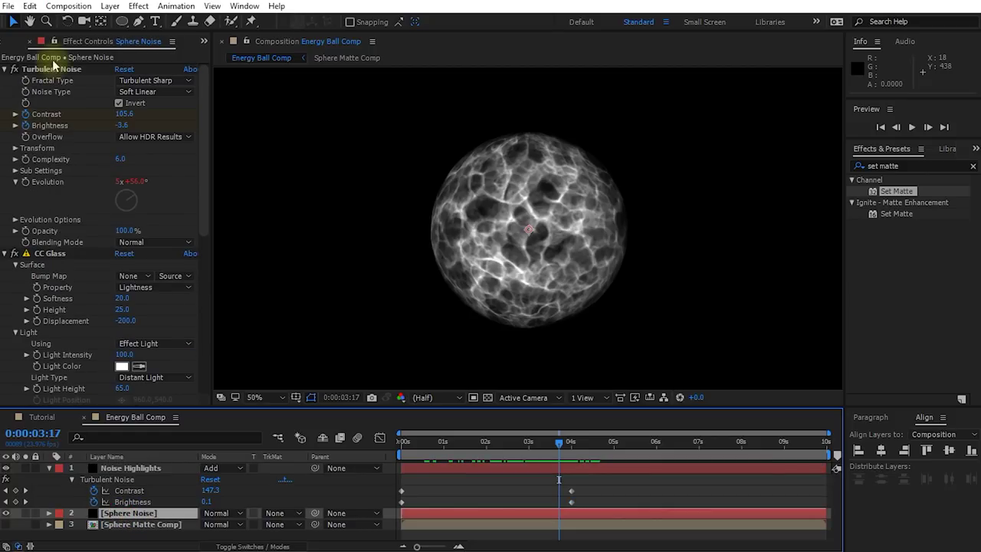
click(146, 92)
click(148, 106)
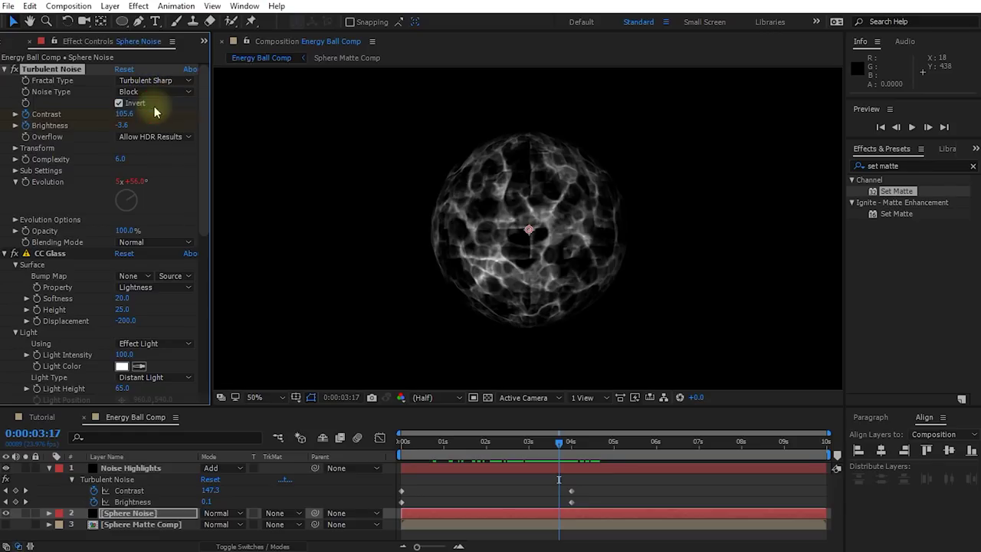
mouse_move(576, 458)
mouse_down()
mouse_move(565, 446)
mouse_move(623, 454)
mouse_move(543, 460)
mouse_move(561, 460)
mouse_up()
click(167, 94)
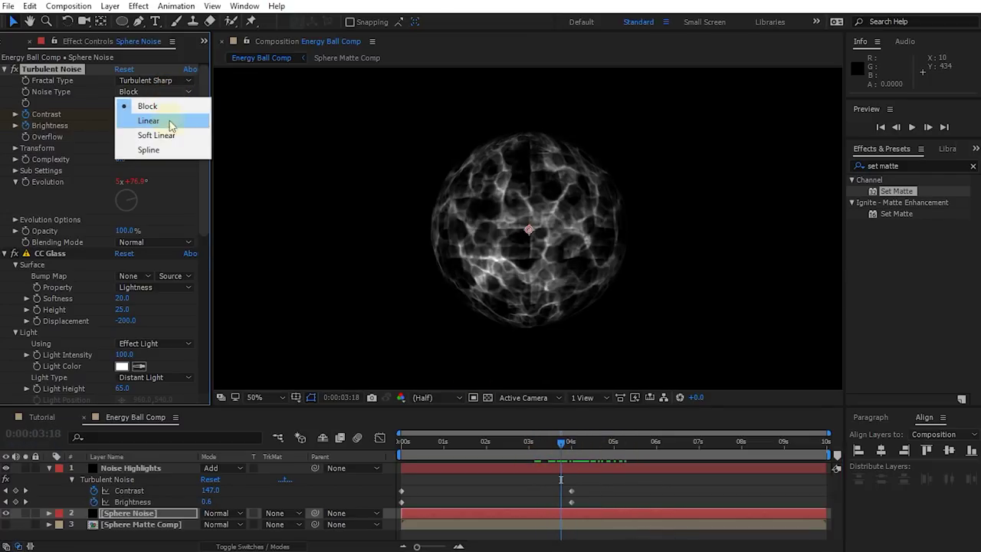
click(164, 135)
Step: Preview the combined Sphere Noise and Noise Highlights animation from 0:00:00:00
drag(564, 446, 367, 449)
key(space)
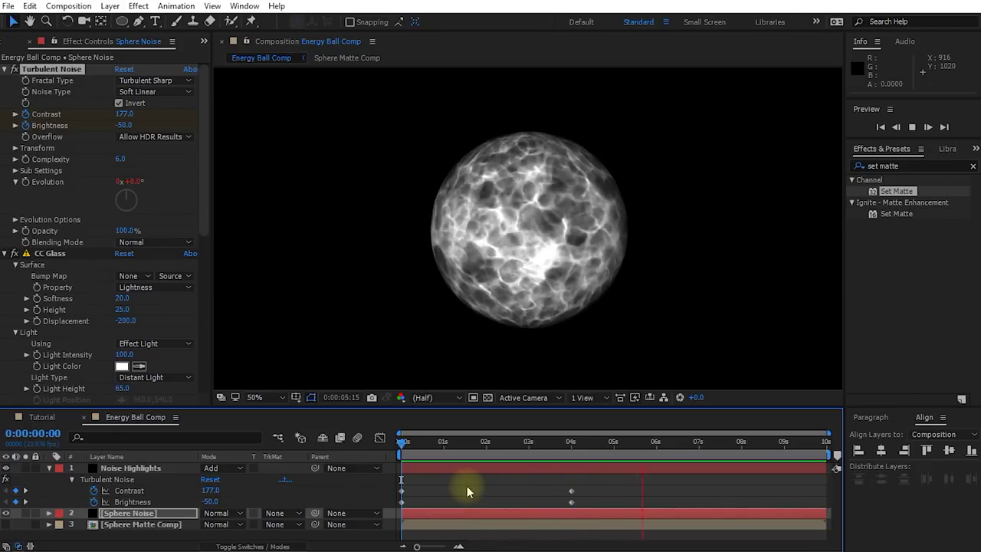
key(space)
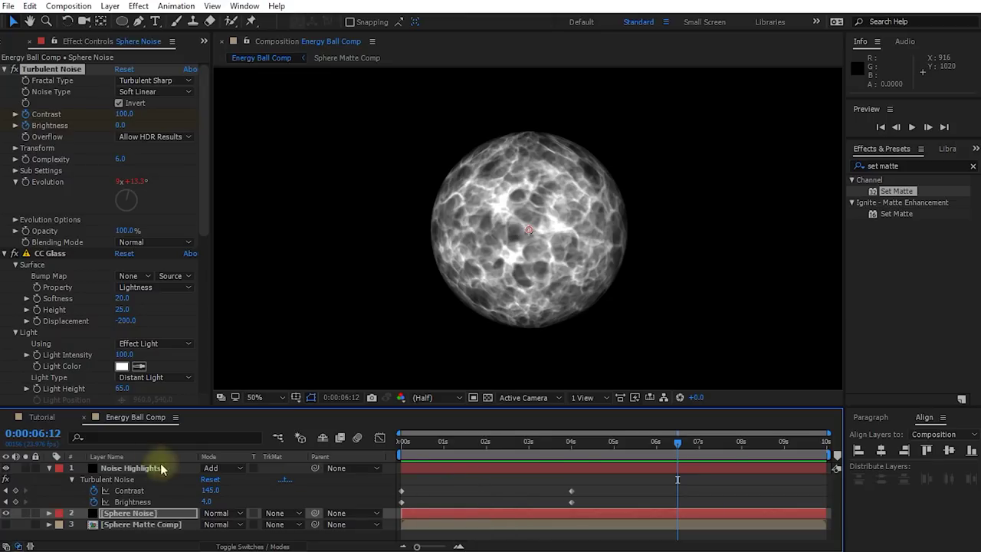
Step: Collapse the Noise Highlights properties, duplicate that layer, and rename the copy Noise Highlights Shine
click(49, 468)
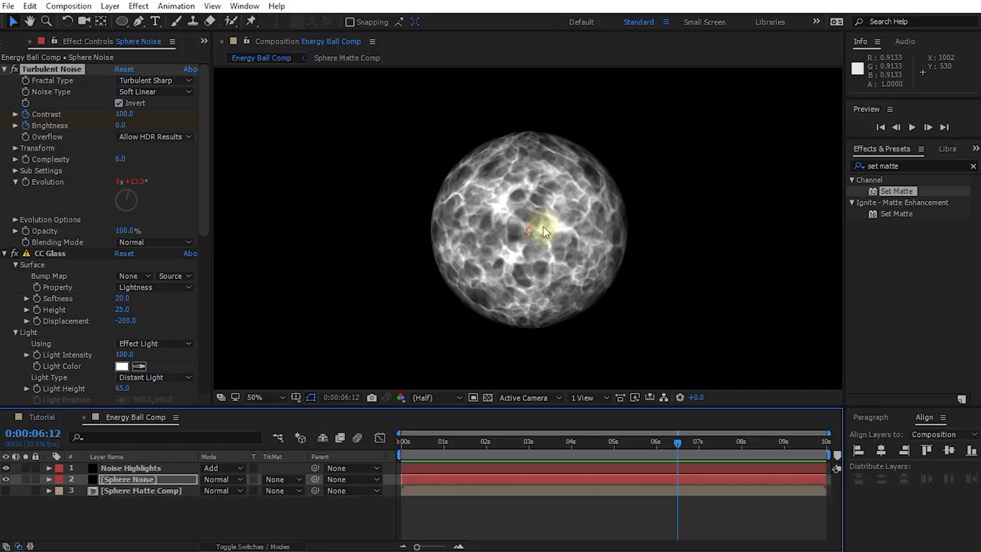
click(131, 468)
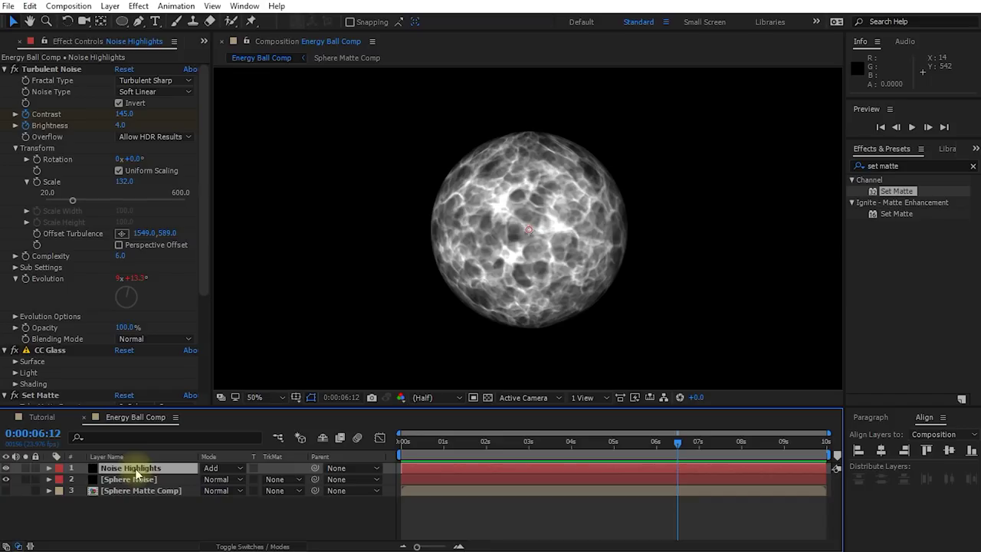
key(ctrl+d)
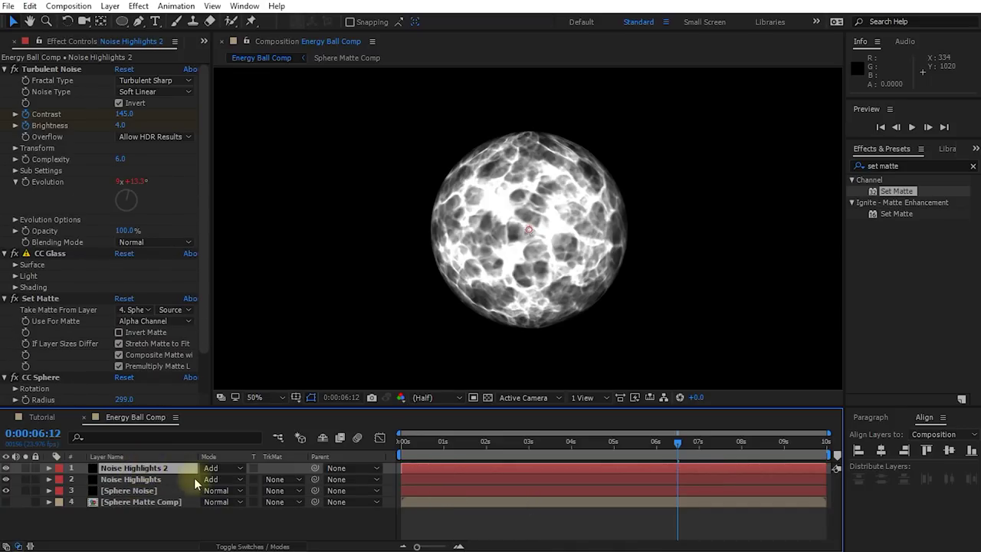
key(Return)
key(BackSpace)
text(Shine)
key(Return)
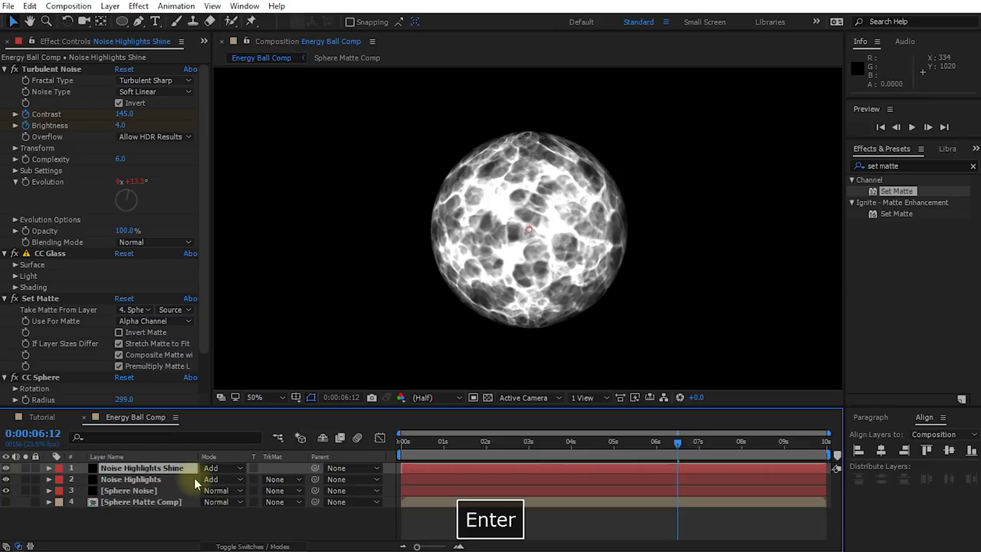
Step: Search the effects for Shine and locate the Trapcode plug-in
click(889, 166)
text(shine)
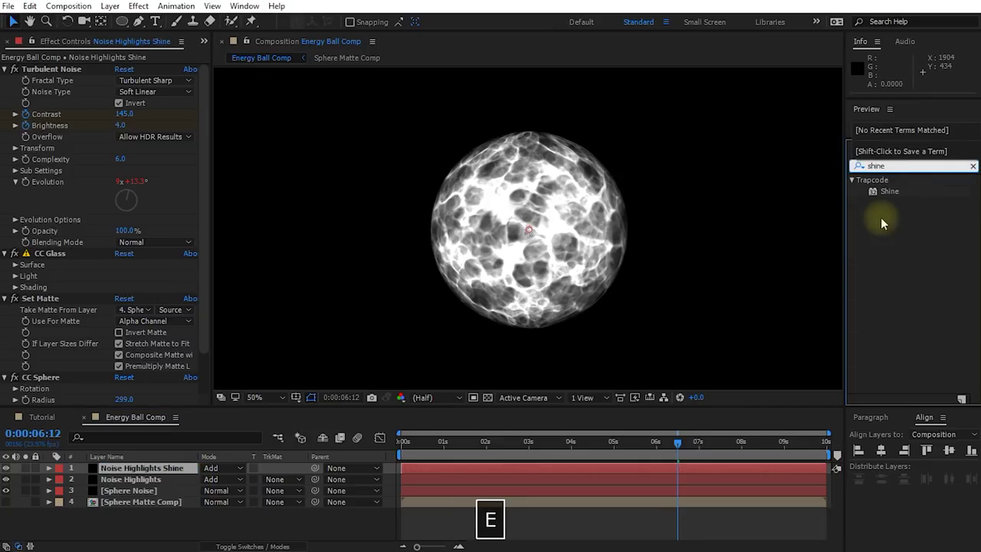
click(888, 190)
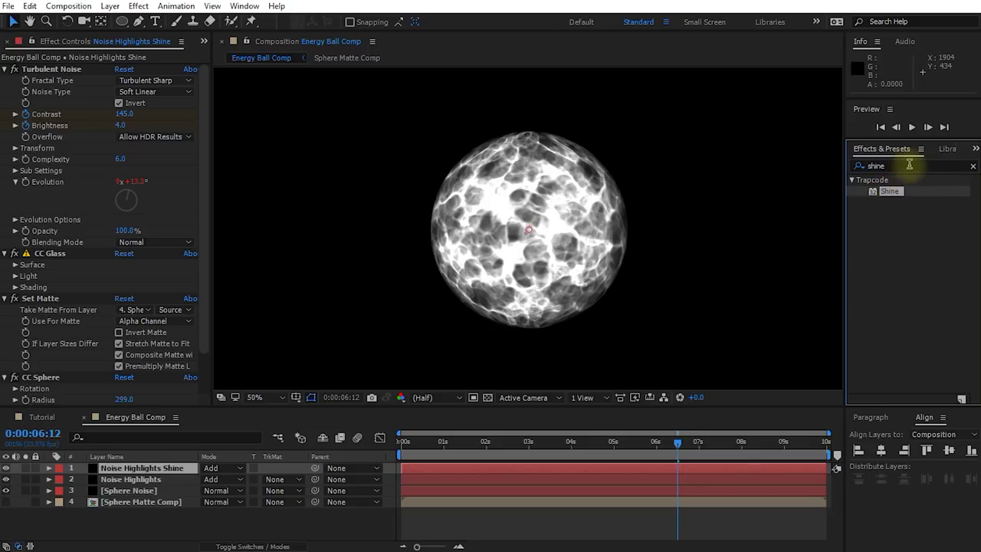
Step: Find the CC Radial Fast Blur effect and apply it to Noise Highlights Shine below CC Sphere
click(937, 192)
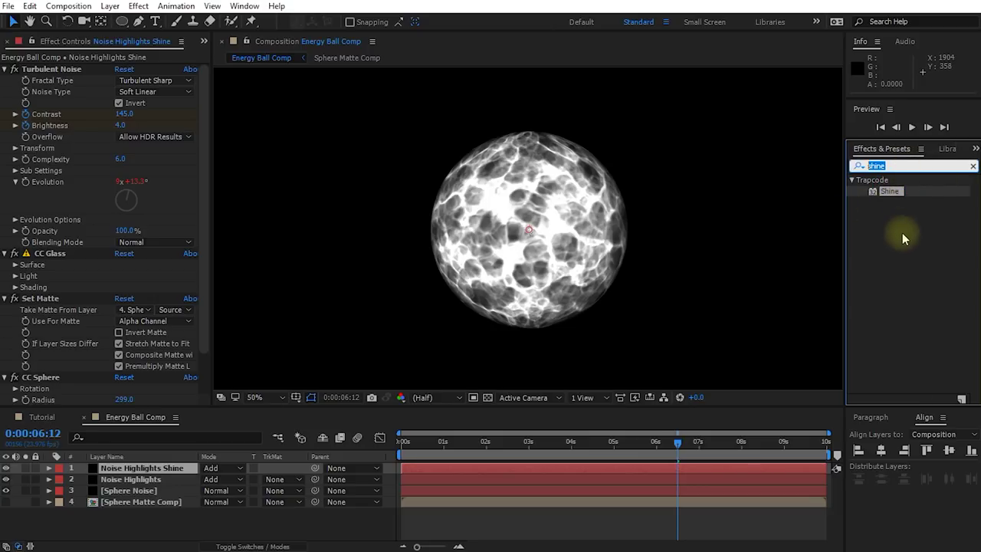
text(cc radial)
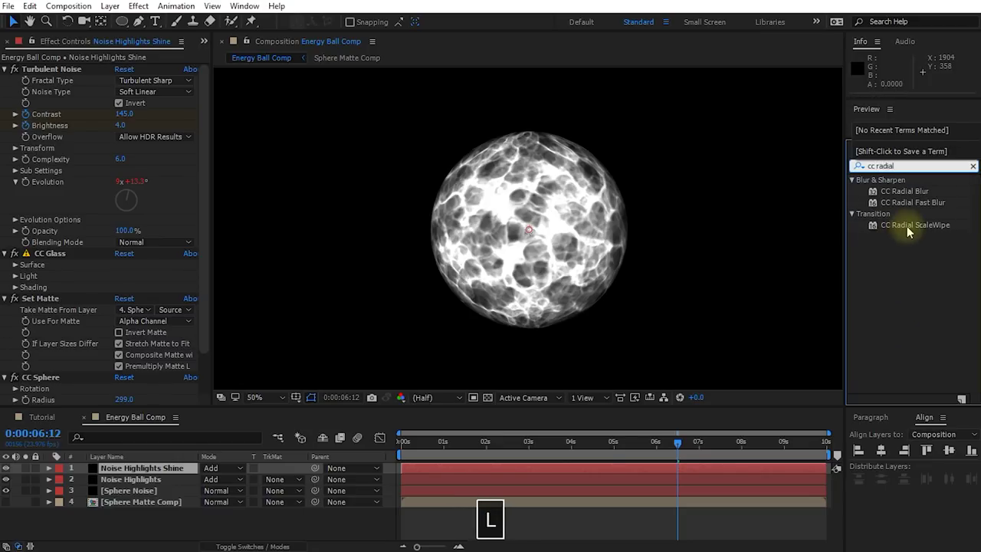
drag(912, 203, 214, 253)
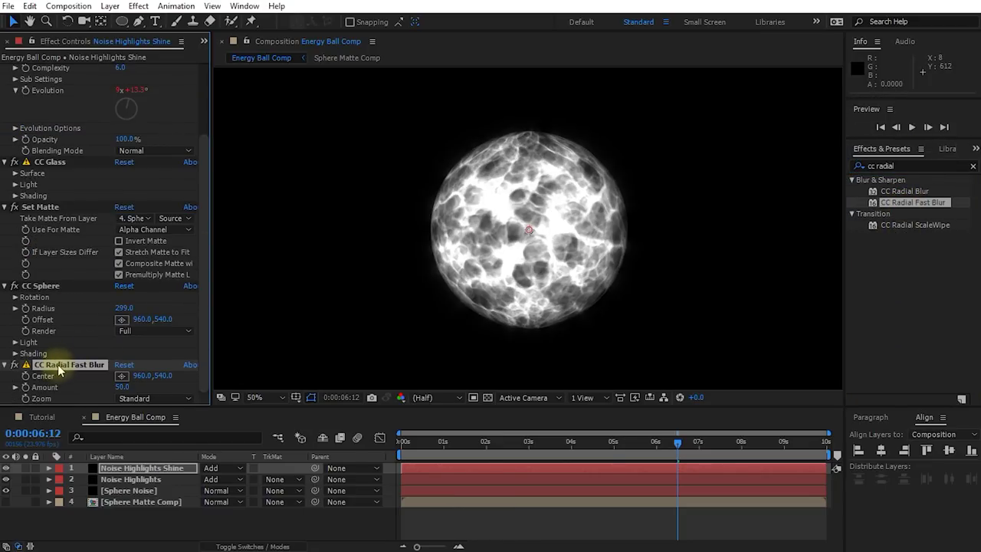
Step: Set the CC Radial Fast Blur on Noise Highlights Shine to Brightest zoom with an amount of 79
click(142, 398)
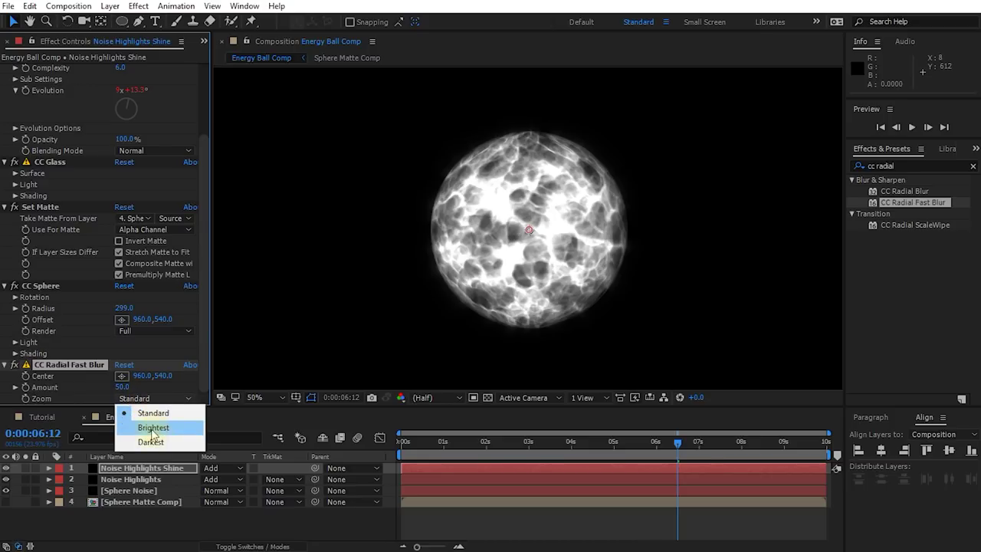
click(152, 429)
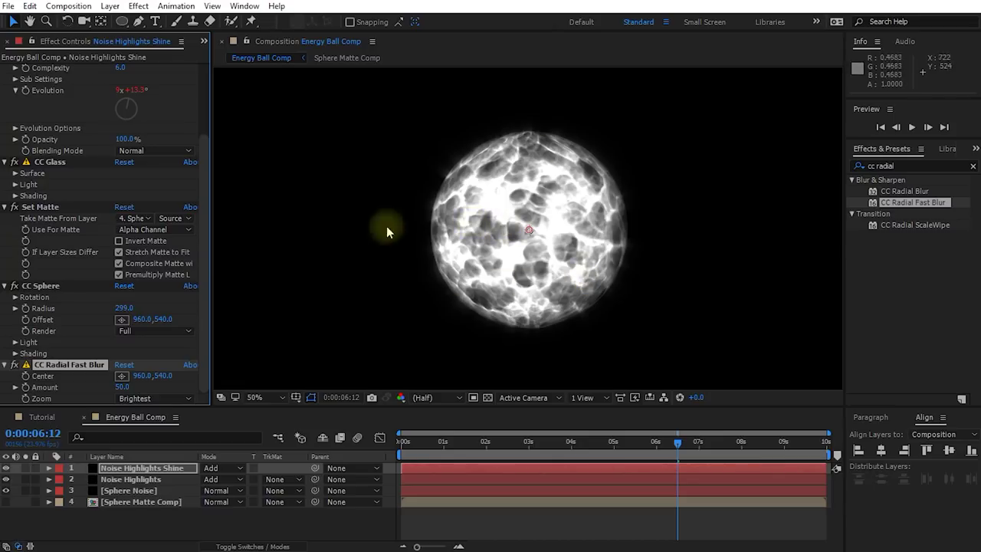
drag(122, 387, 145, 391)
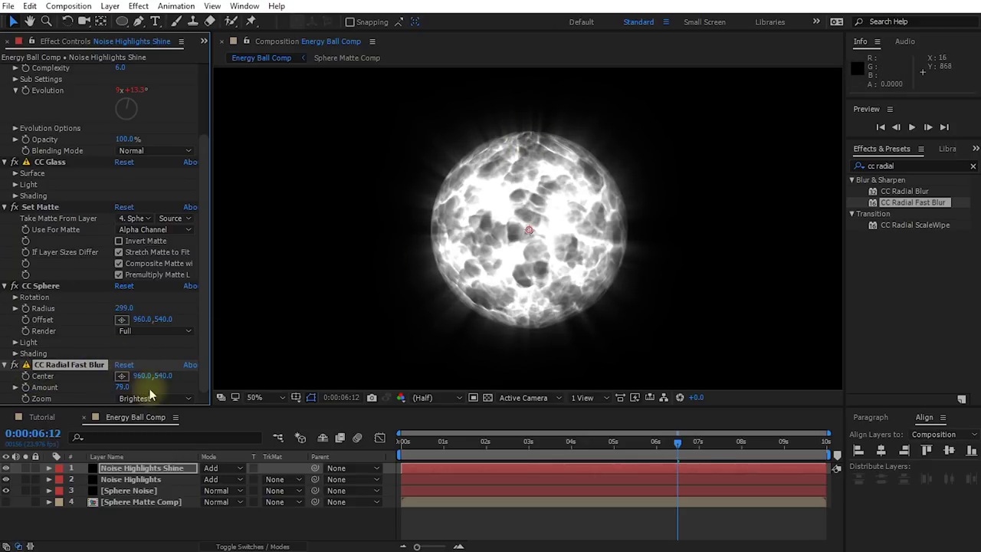
Step: Preview the shine animation from 0:00:00:00 and inspect the glowing rays around the sphere up to 0:00:08:12
drag(673, 441, 417, 443)
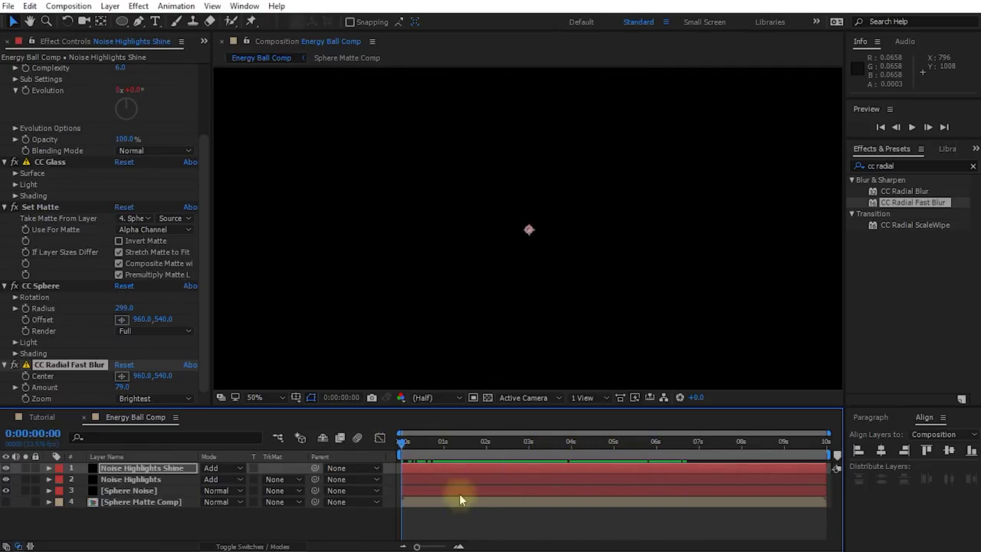
key(shift+space)
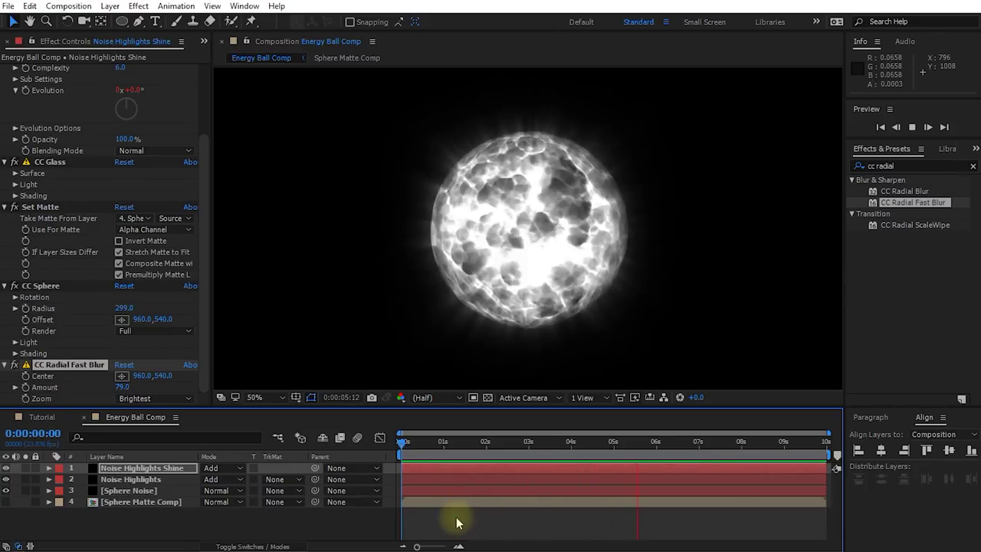
key(space)
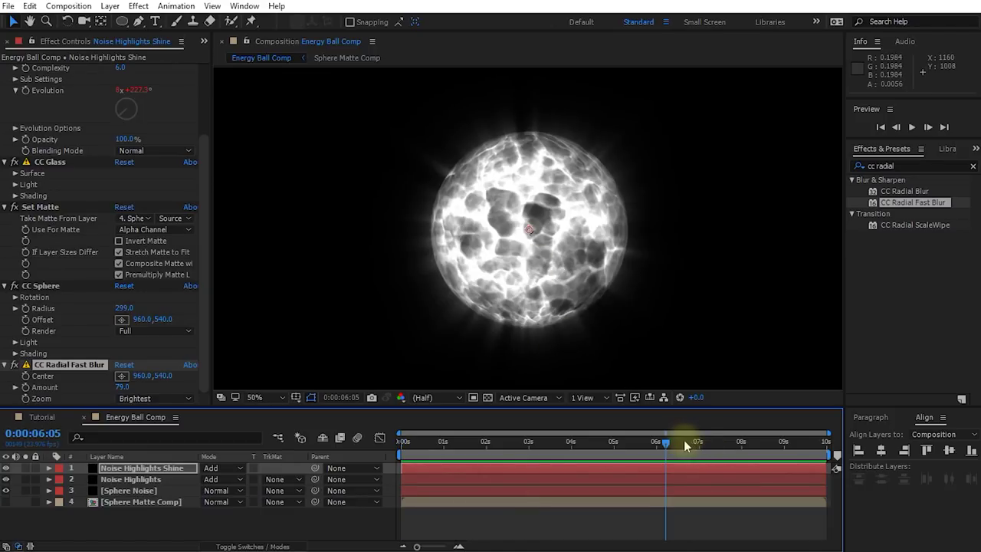
drag(657, 444, 657, 423)
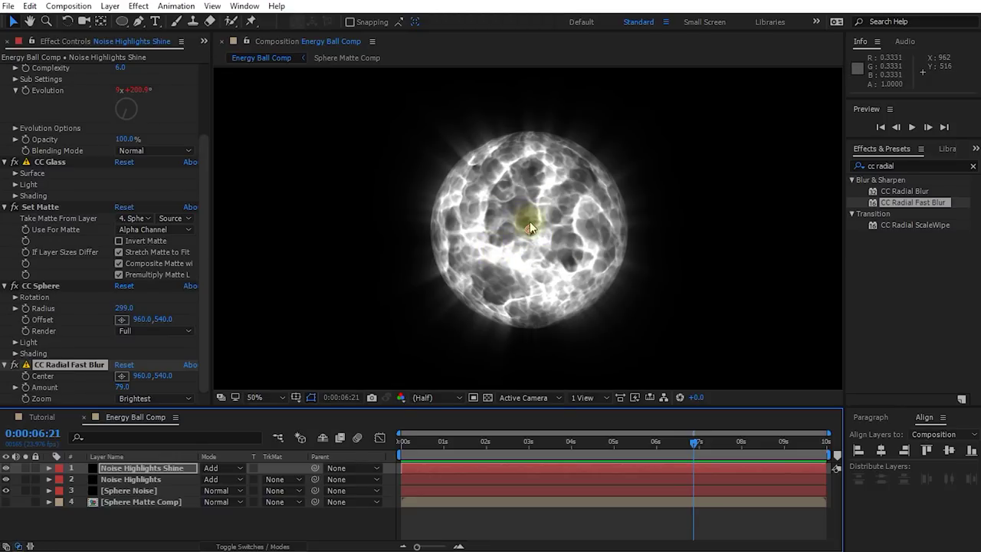
drag(715, 445, 764, 446)
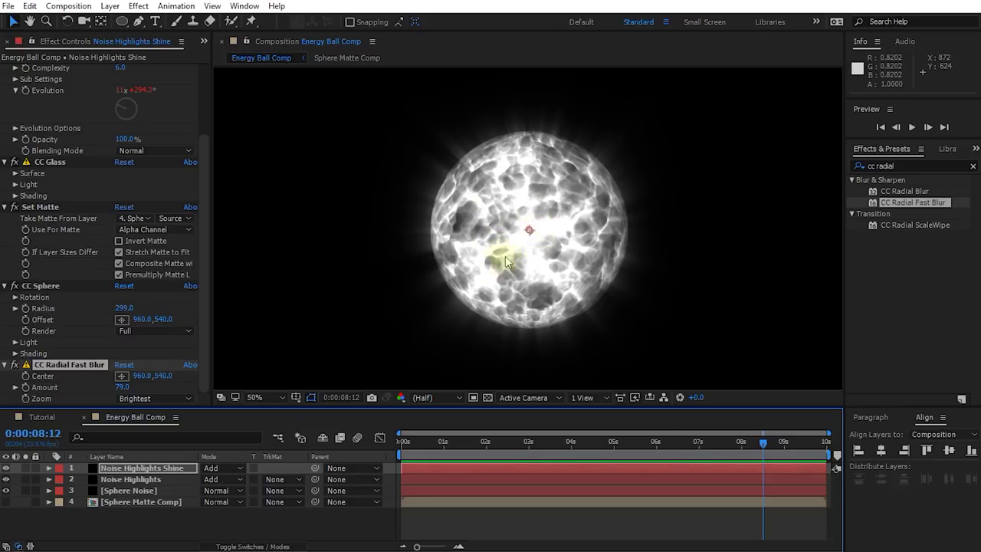
Step: Create a black 1920 x 1080 px solid named Light Flare above the other layers
right_click(125, 518)
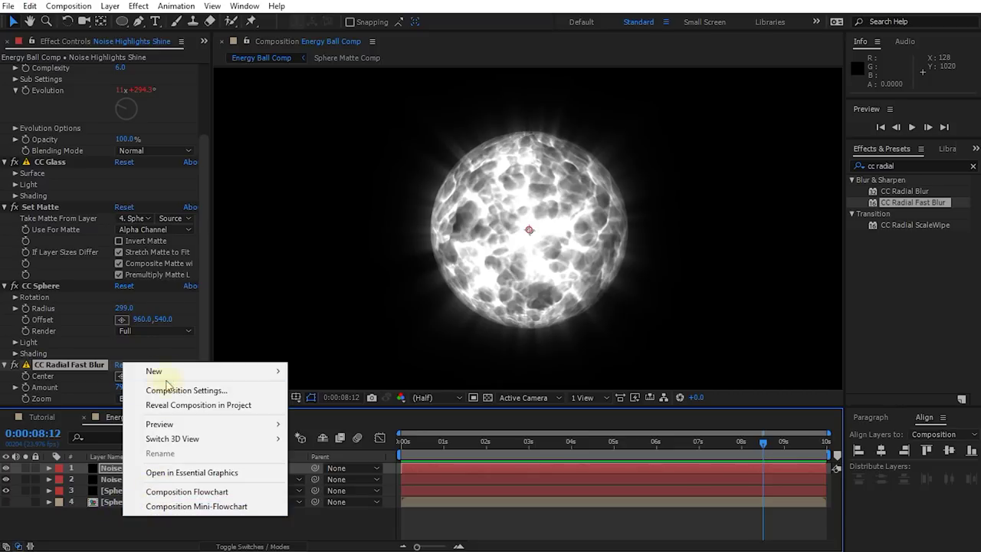
click(310, 405)
text(Light Flare)
click(673, 395)
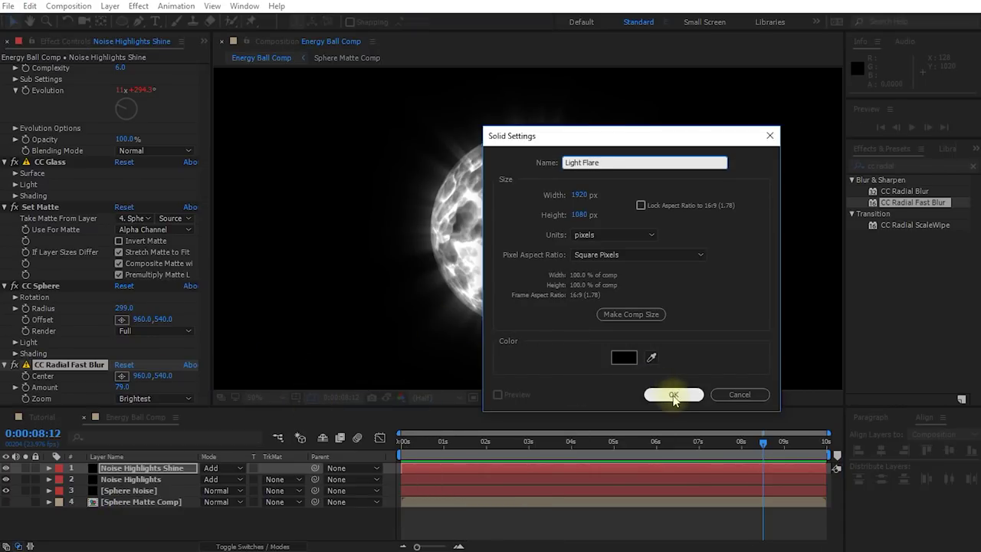
Step: Search the effects for light flares and apply the Ignite Light Flares effect to the Light Flare solid
click(918, 166)
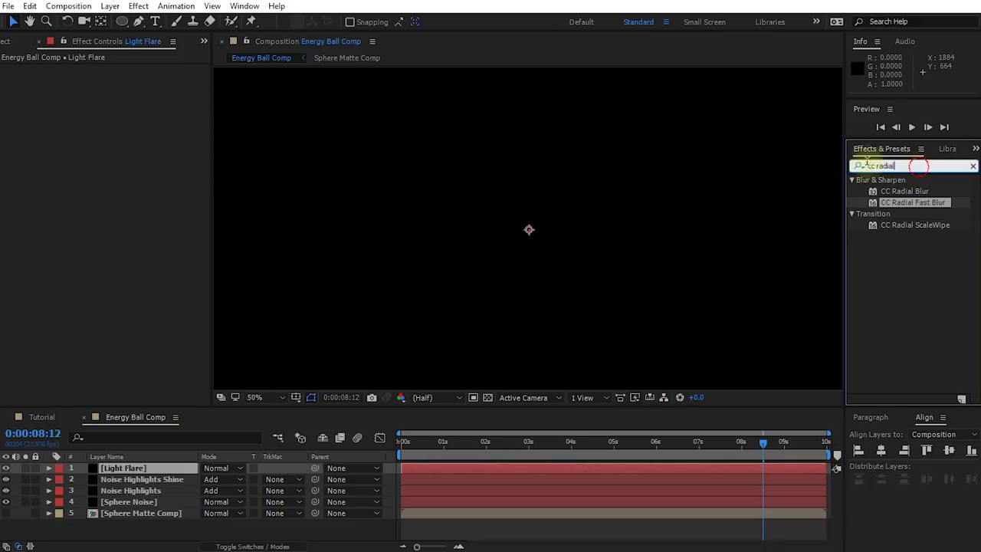
drag(918, 166, 868, 163)
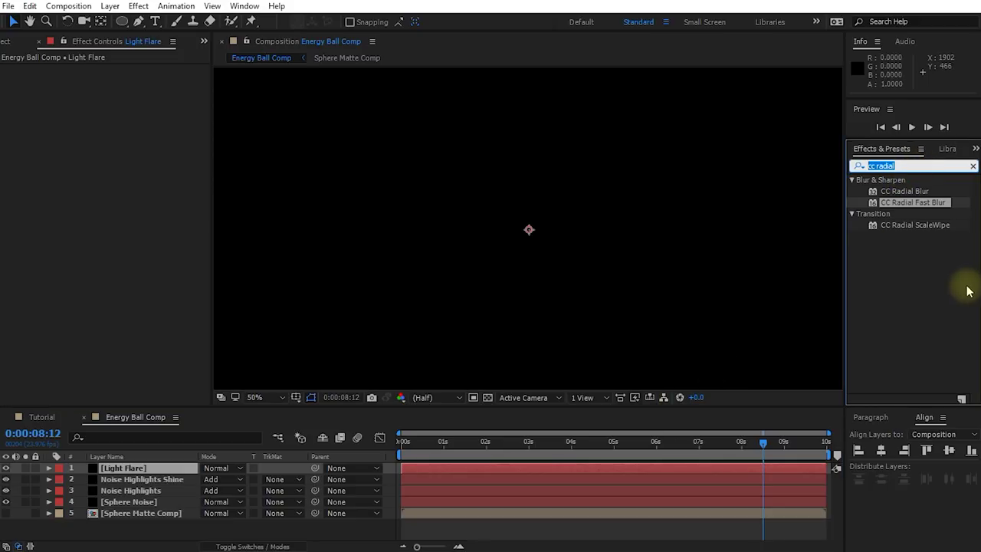
text(light flares)
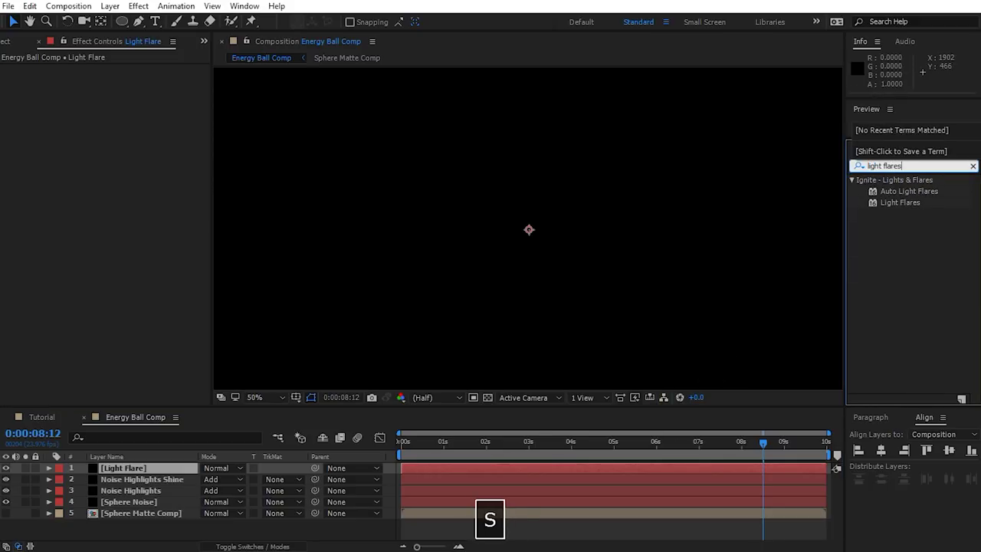
click(964, 284)
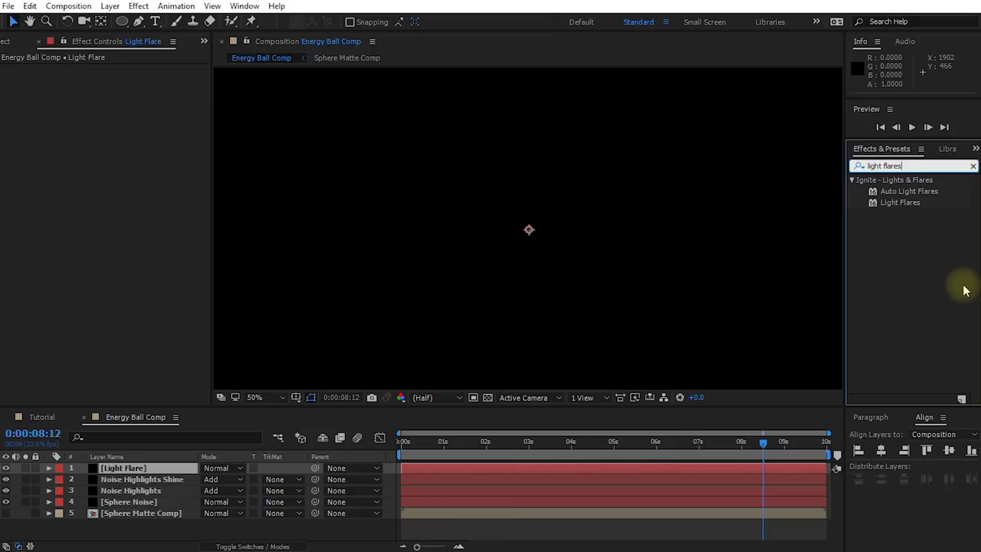
click(901, 205)
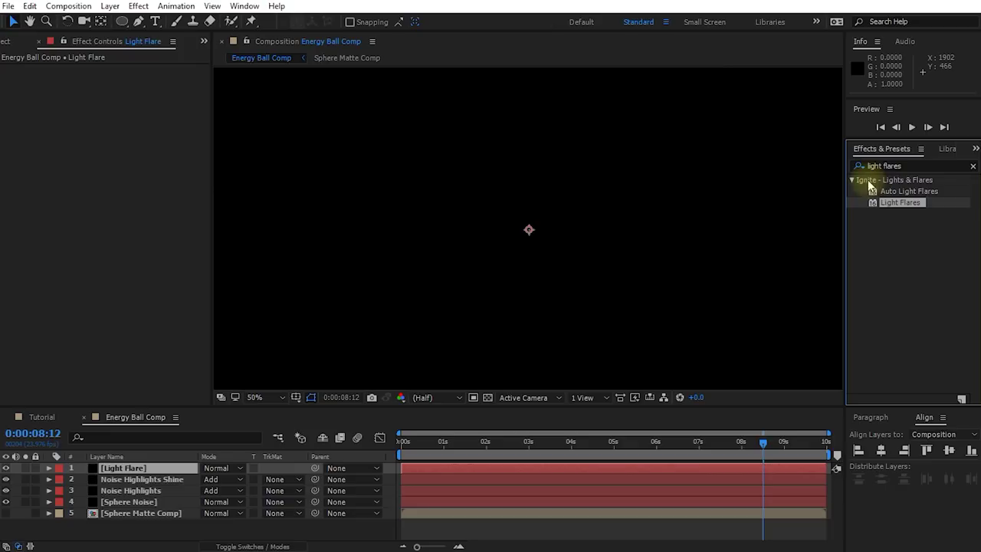
double_click(899, 204)
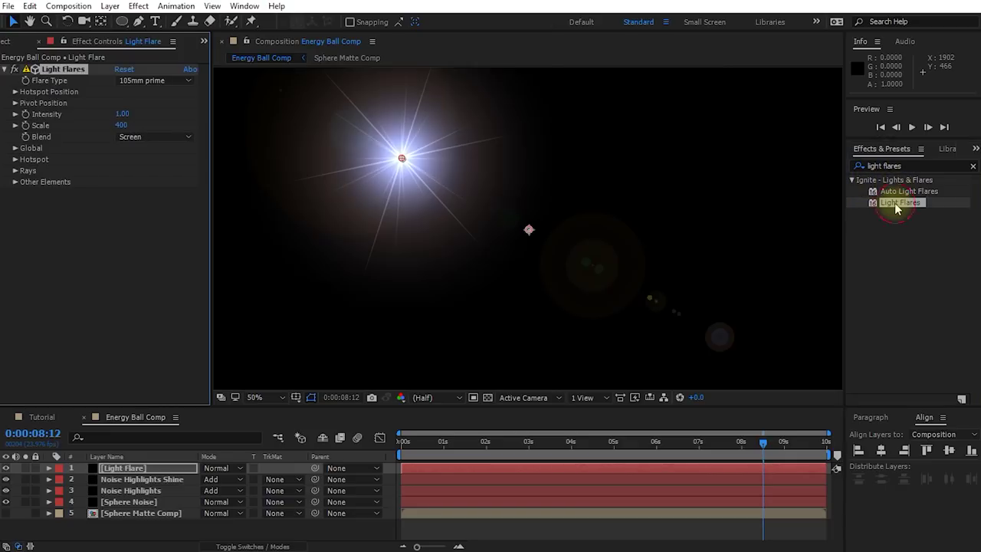
Step: Set the flare type to Anamorphic streak and move the flare's hotspot to the centre of the composition
click(153, 81)
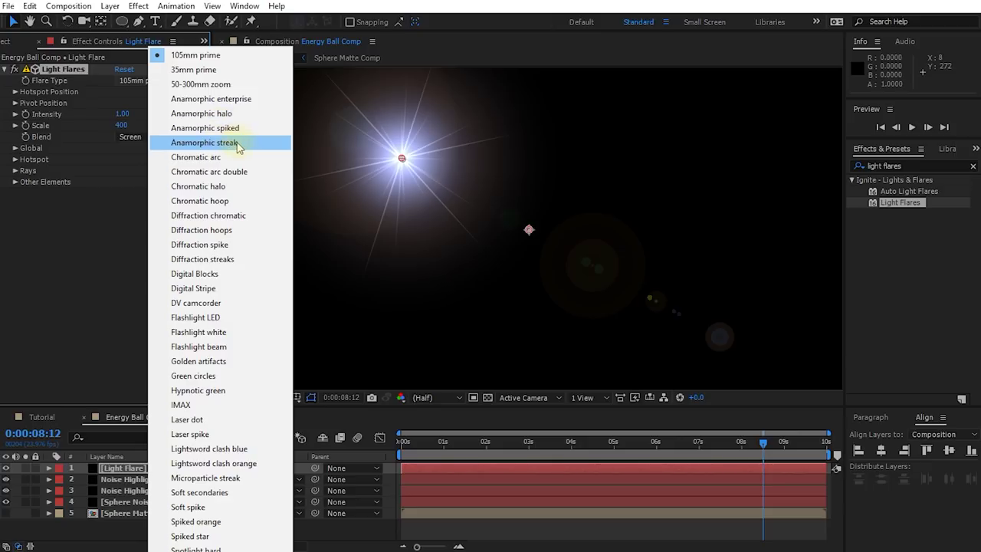
click(221, 142)
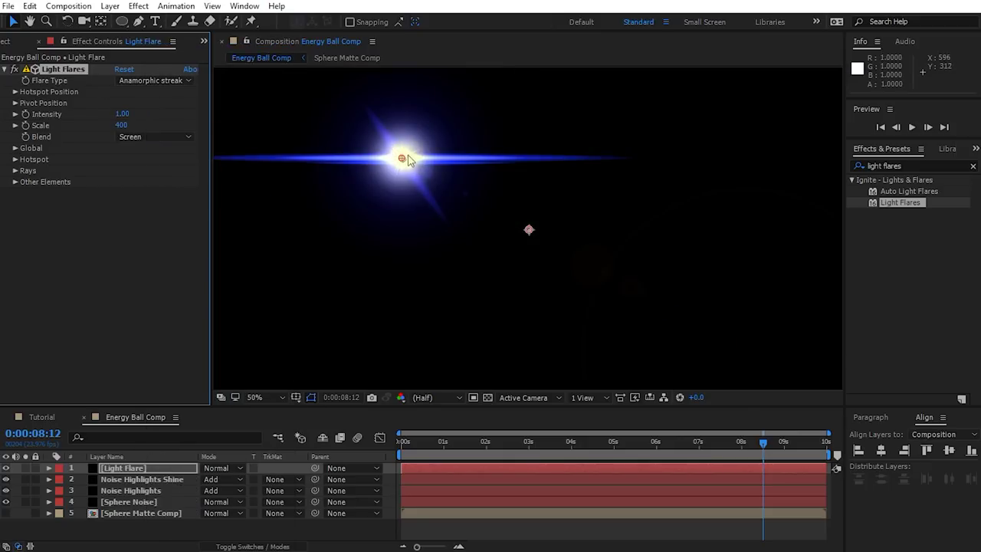
drag(401, 160, 529, 233)
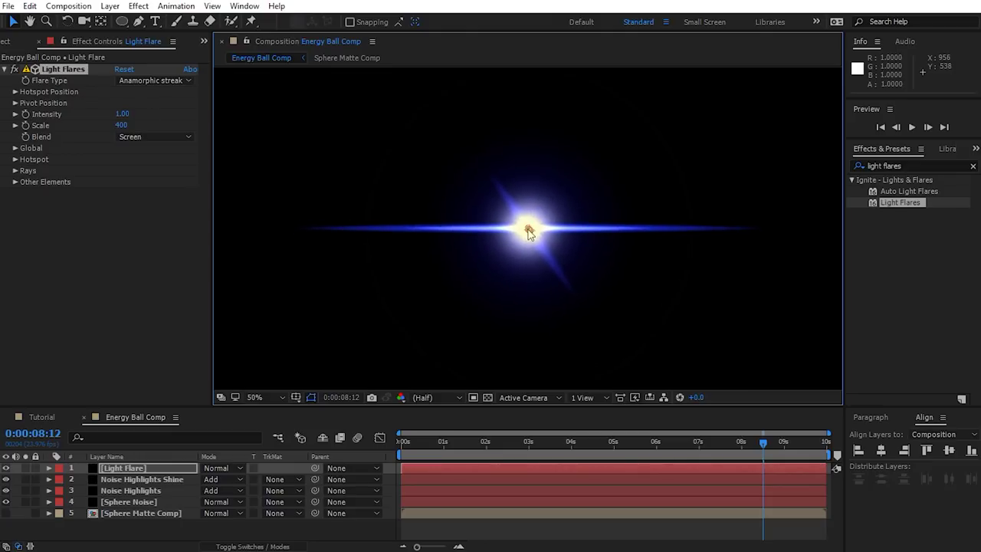
Step: Set the Light Flare layer's blending mode to Add and check the flare over the sphere at 0:00:06:06
click(132, 467)
click(223, 471)
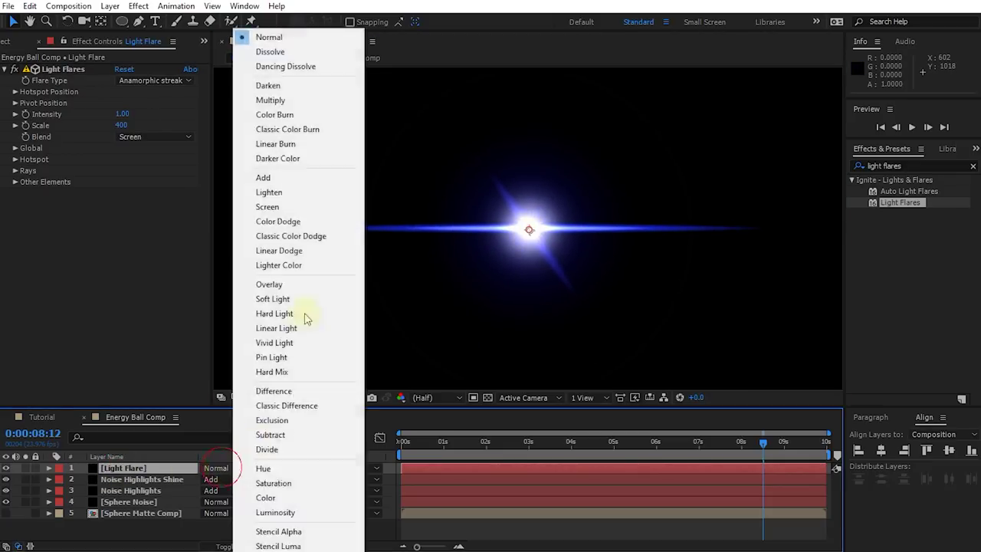
click(283, 178)
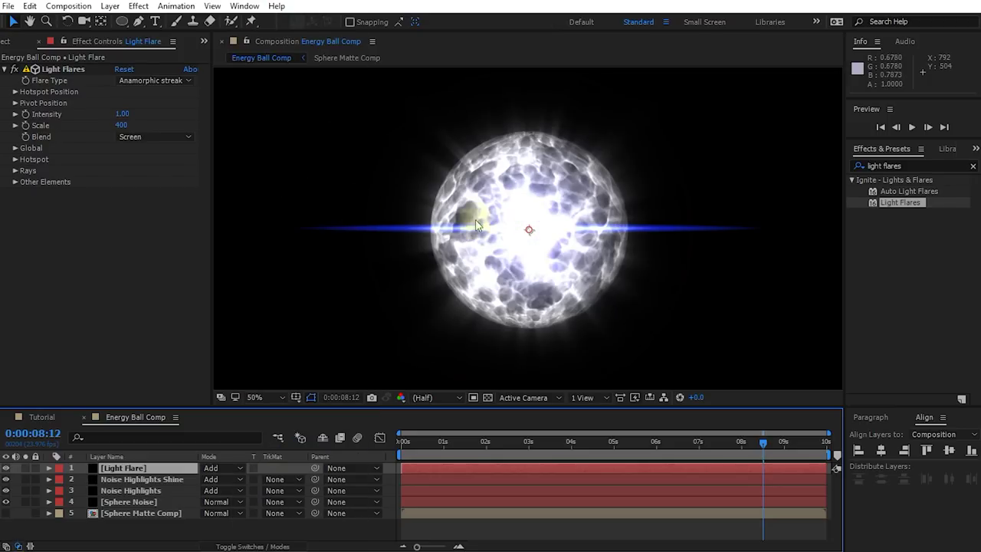
drag(763, 437, 663, 453)
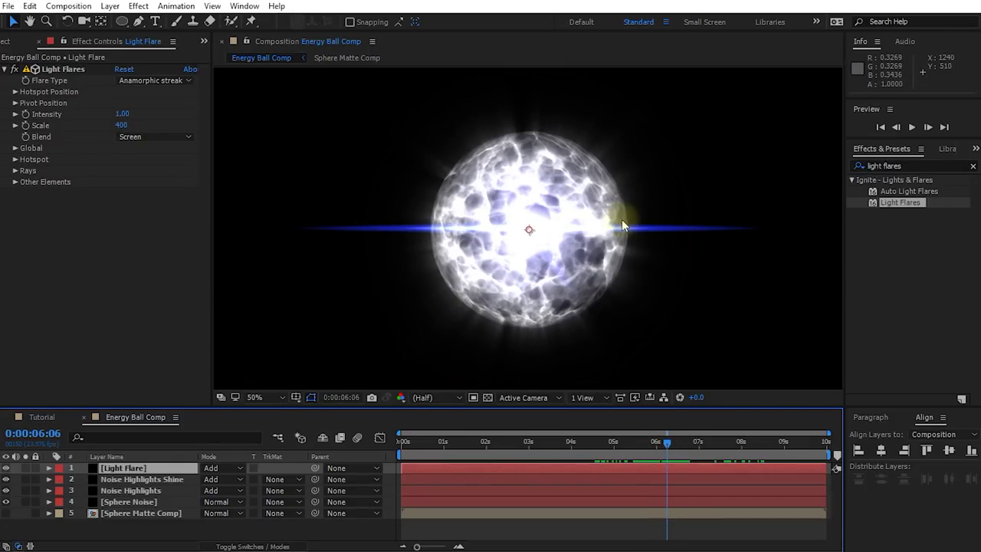
Step: Reduce the flare's rays to a Length Scale of 0.70 and a Width Scale of 0.70
click(63, 69)
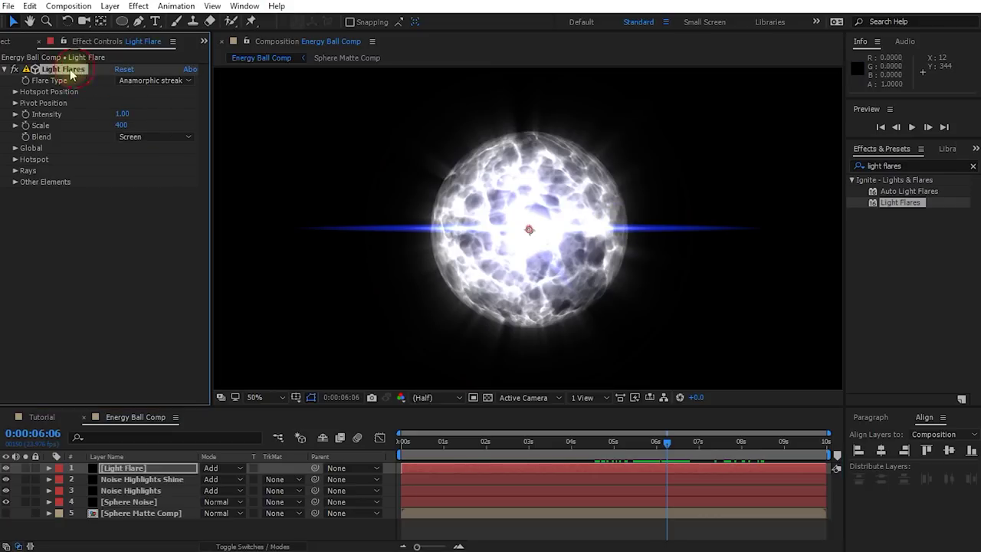
click(15, 171)
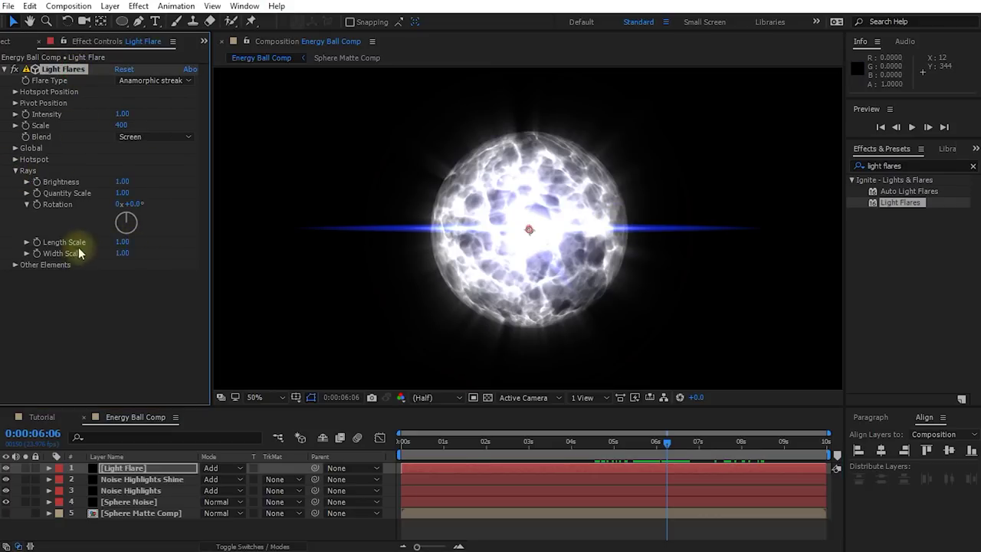
drag(122, 243, 123, 244)
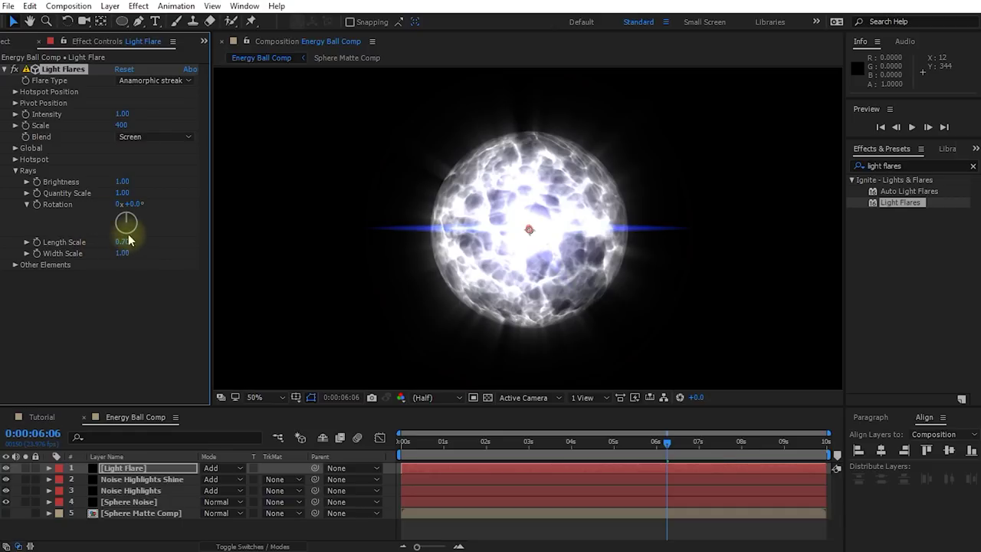
drag(123, 259, 121, 255)
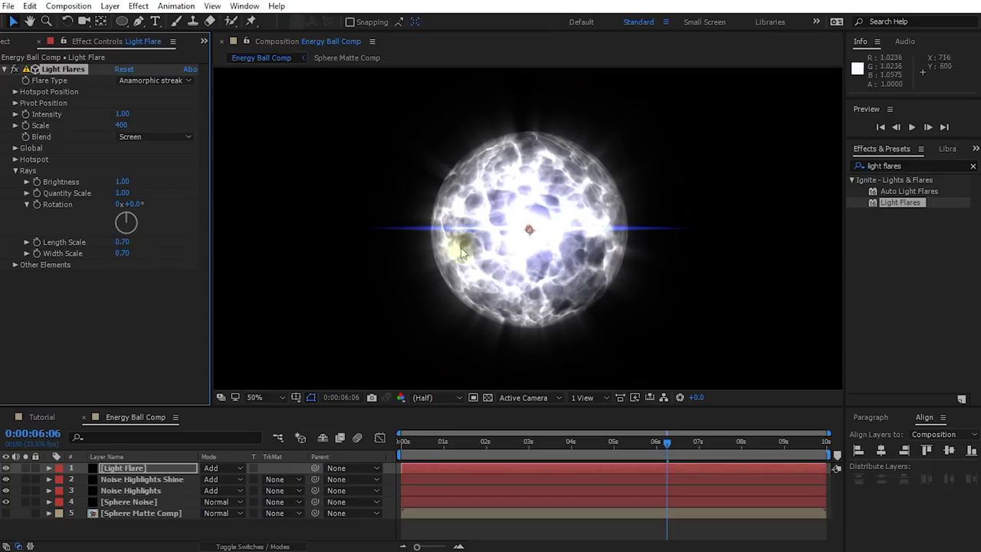
Step: Keyframe the flare's Intensity from 0.00 at 0:00:00:00 to 1.00 at 0:00:03:00 and scrub through the fade-in
drag(666, 442, 533, 456)
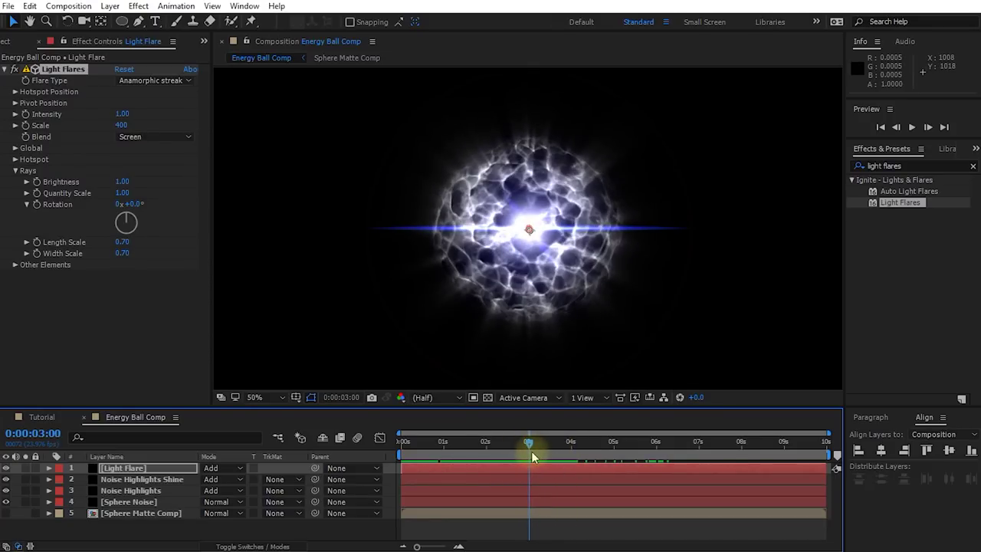
click(25, 115)
drag(529, 449, 393, 450)
drag(124, 112, 13, 135)
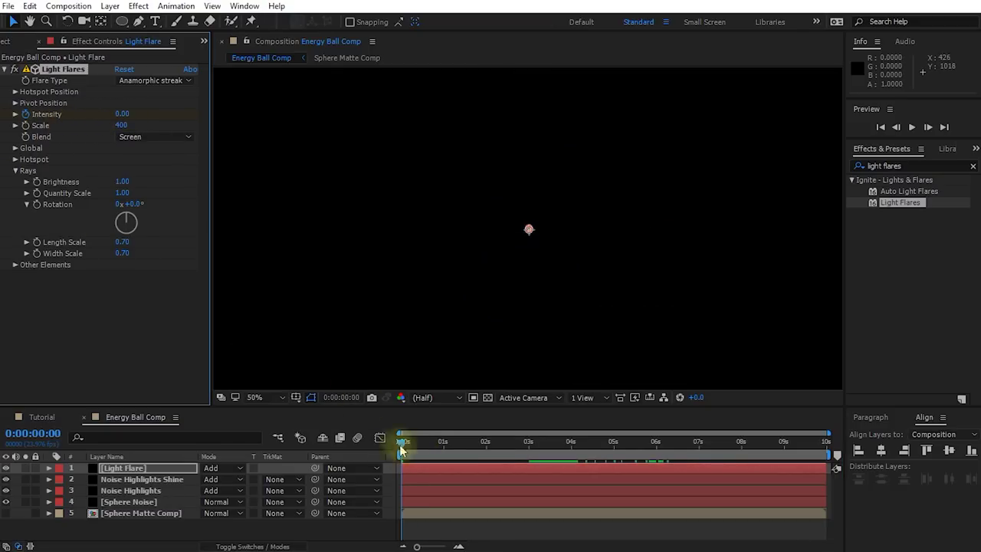
drag(400, 448, 535, 447)
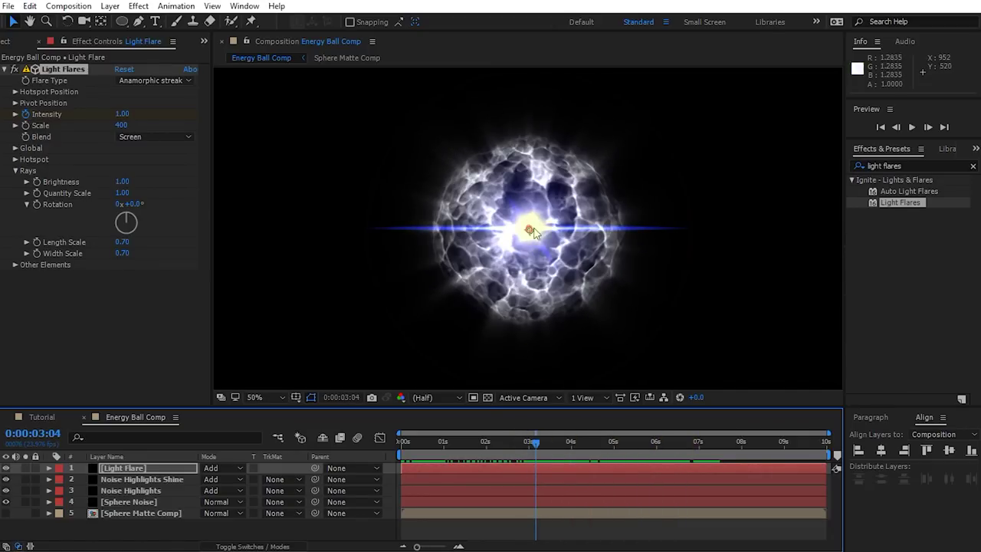
Step: Enlarge the flare to a Scale of 900 and shrink its rays to Length Scale 0.30 and Width Scale 0.40
drag(122, 124, 125, 124)
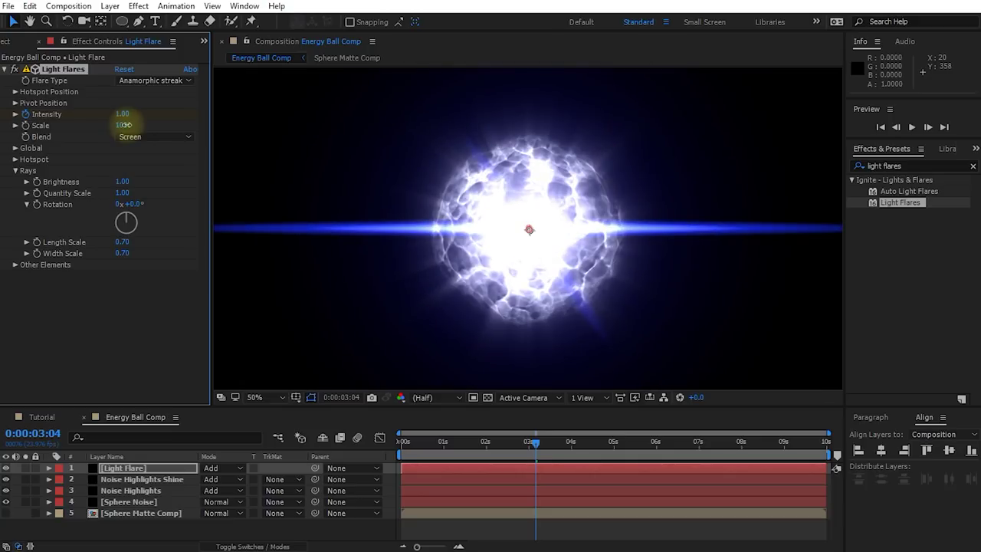
drag(125, 124, 121, 125)
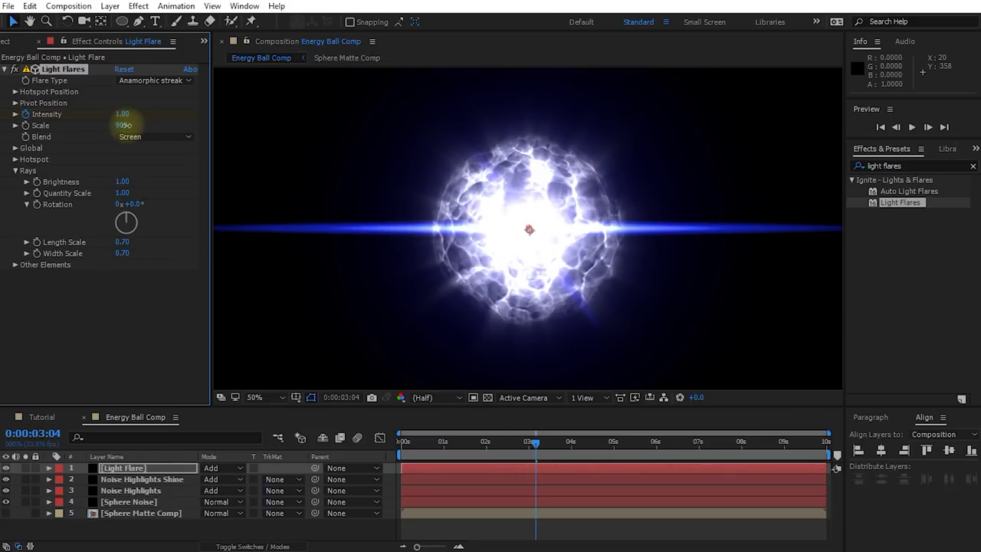
drag(125, 242, 123, 256)
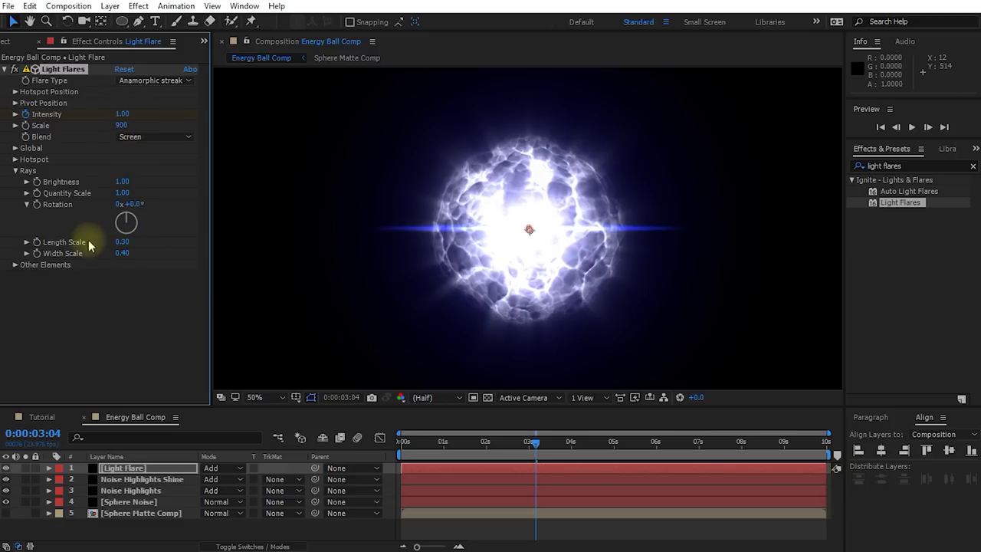
Step: Check the flare at 0:00:05:07, then set its Scale to 600 and the rays' Length Scale to 0.50
drag(535, 443, 627, 443)
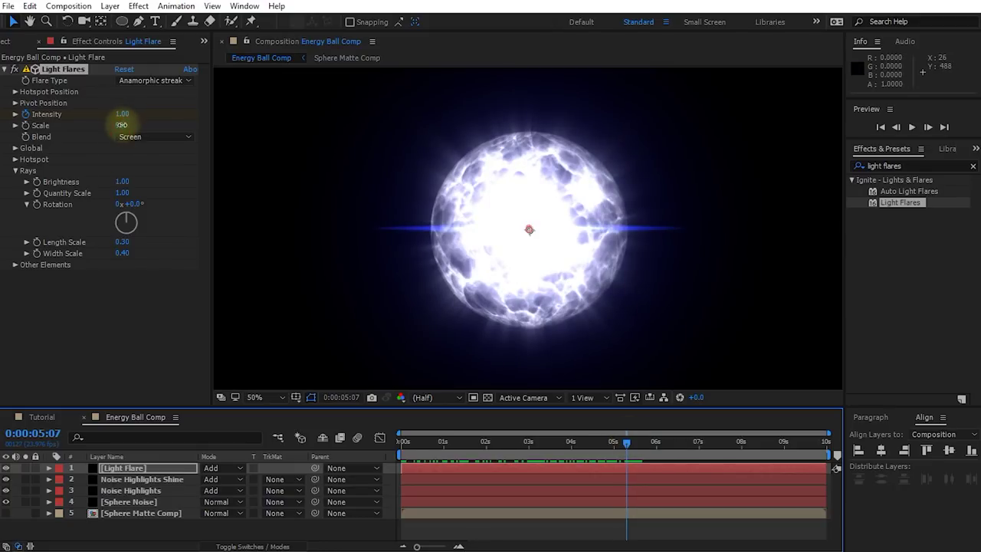
drag(121, 125, 121, 124)
click(123, 192)
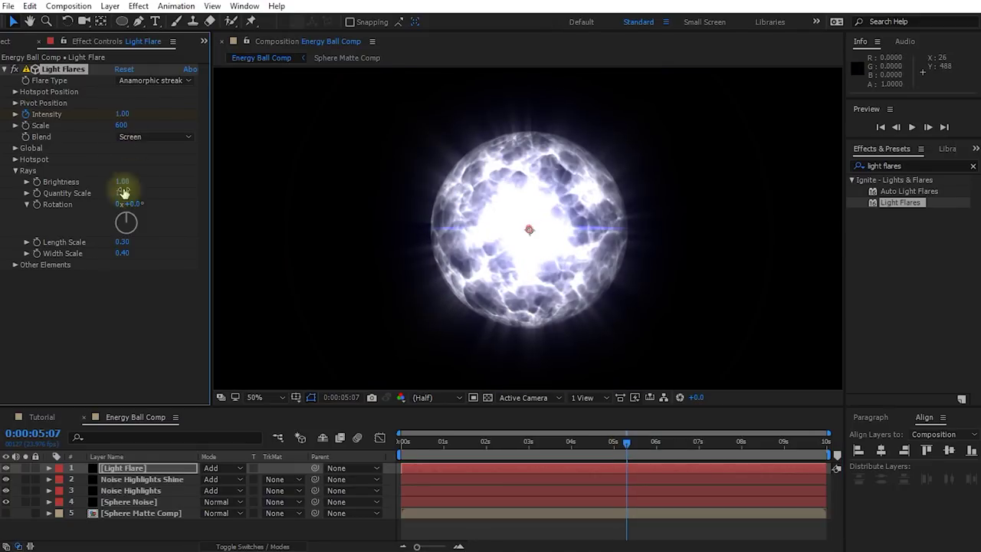
click(124, 242)
drag(124, 240, 123, 239)
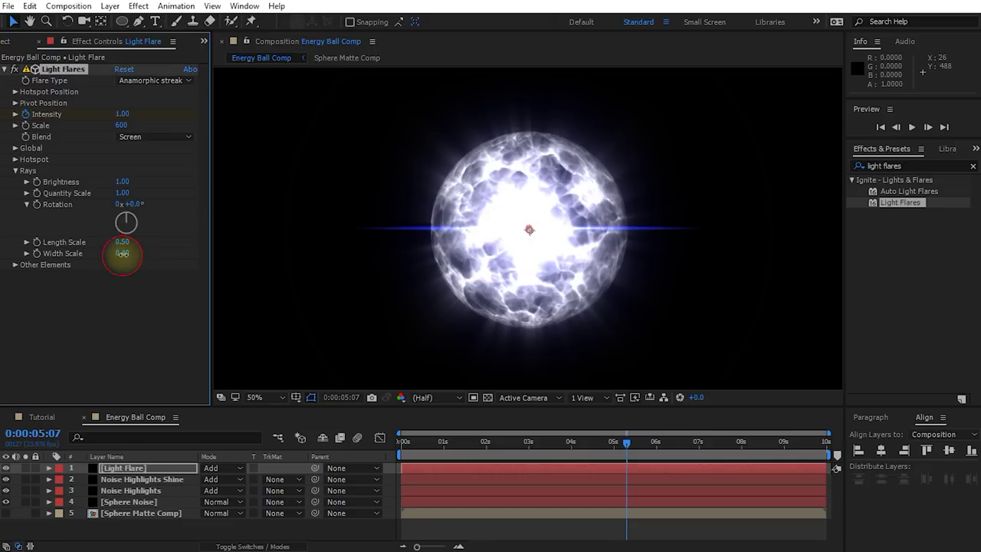
Step: Set the flare rays' Width Scale to 0.70 and add the expression wiggle(8, .2) to the flare's Intensity
drag(123, 253, 124, 253)
drag(627, 444, 564, 456)
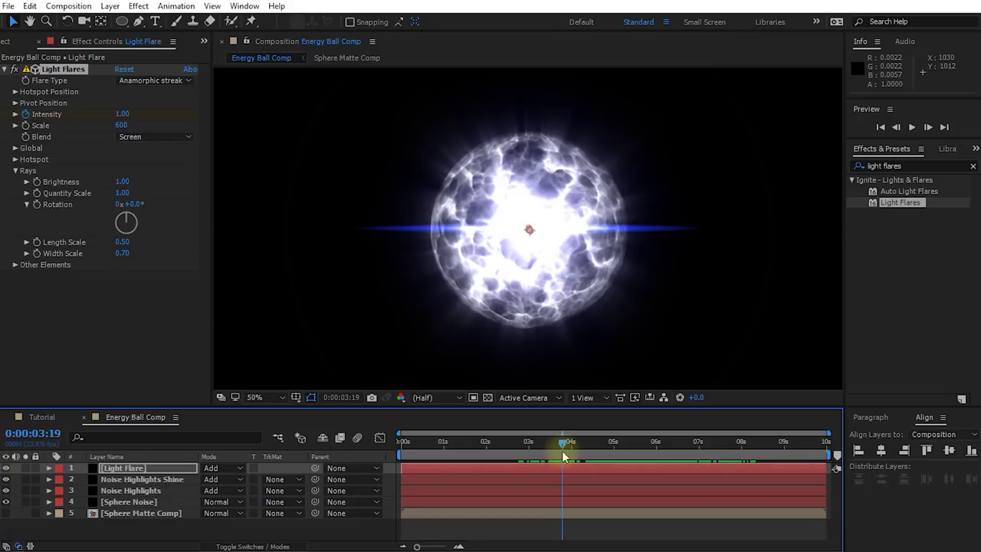
alt+click(25, 114)
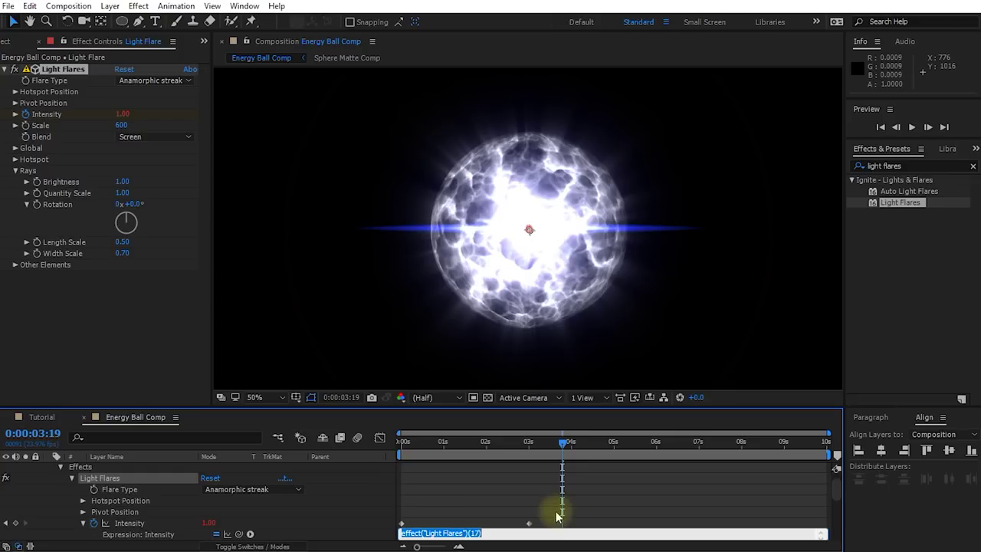
text(wig)
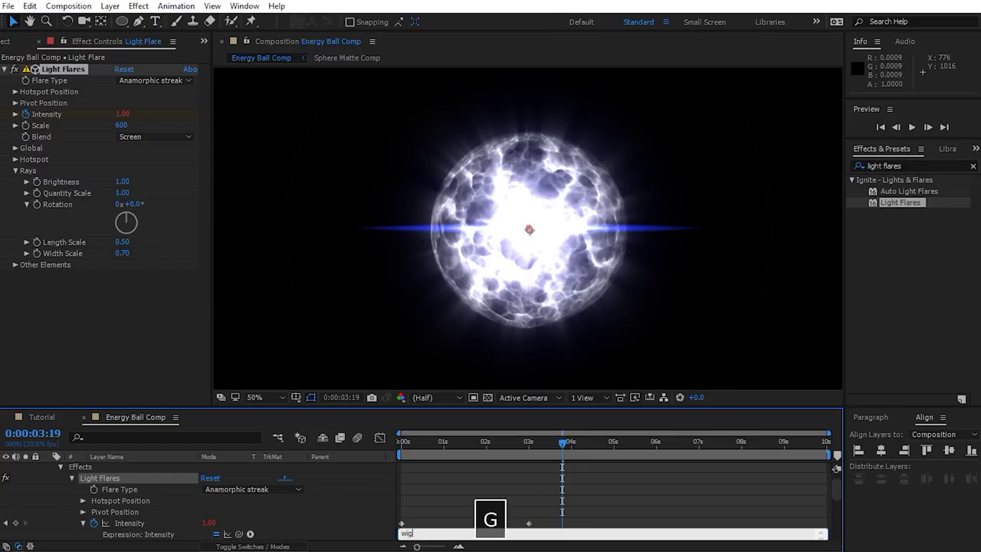
text(gle(8)
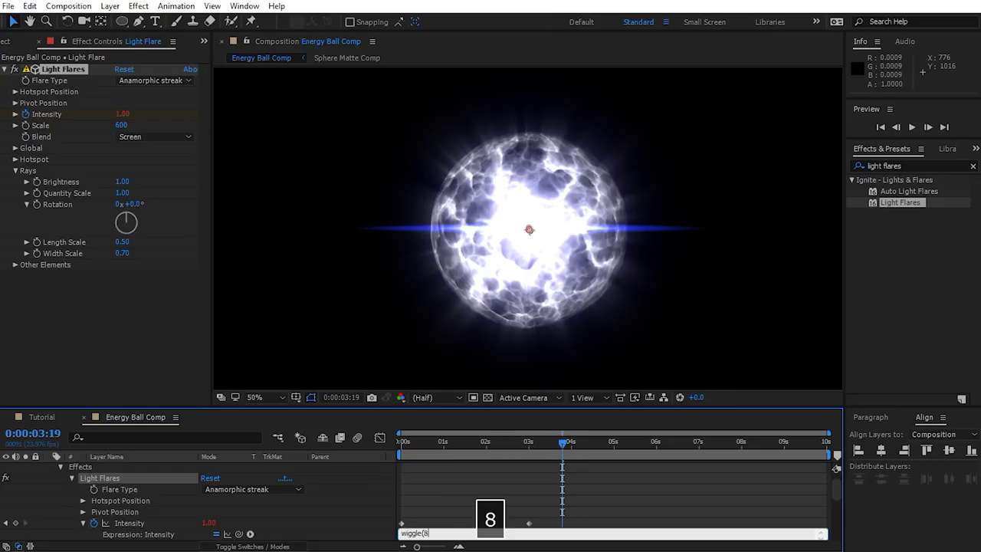
text(, .2)
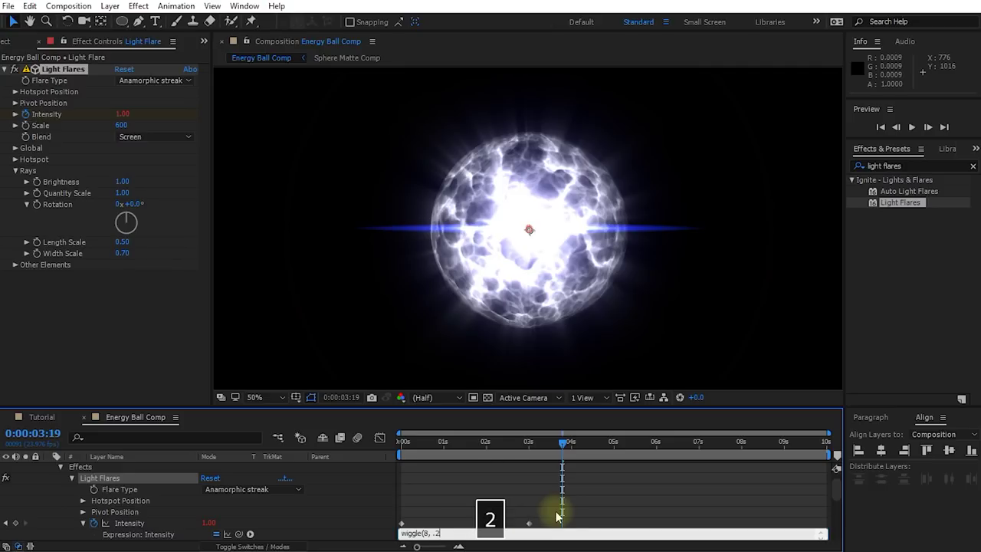
text())
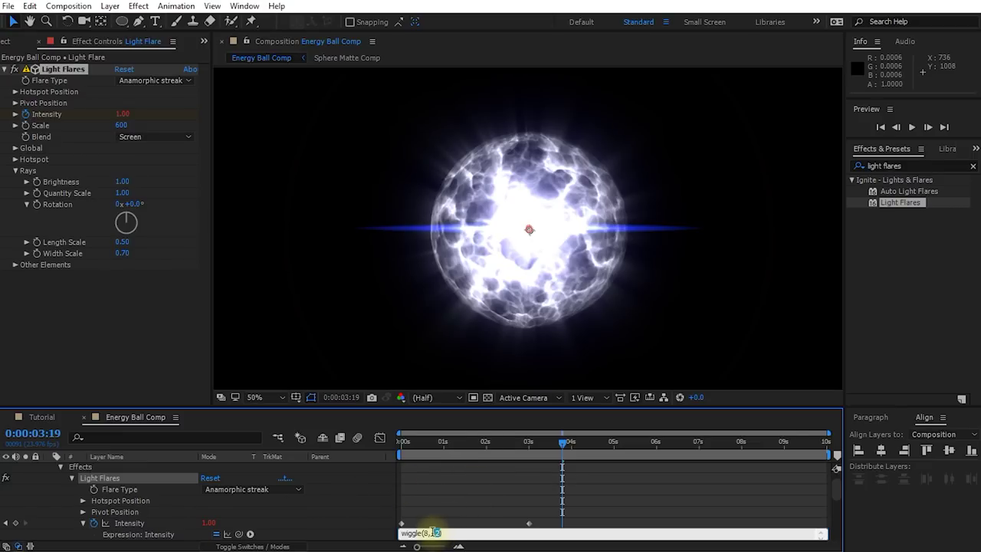
click(449, 499)
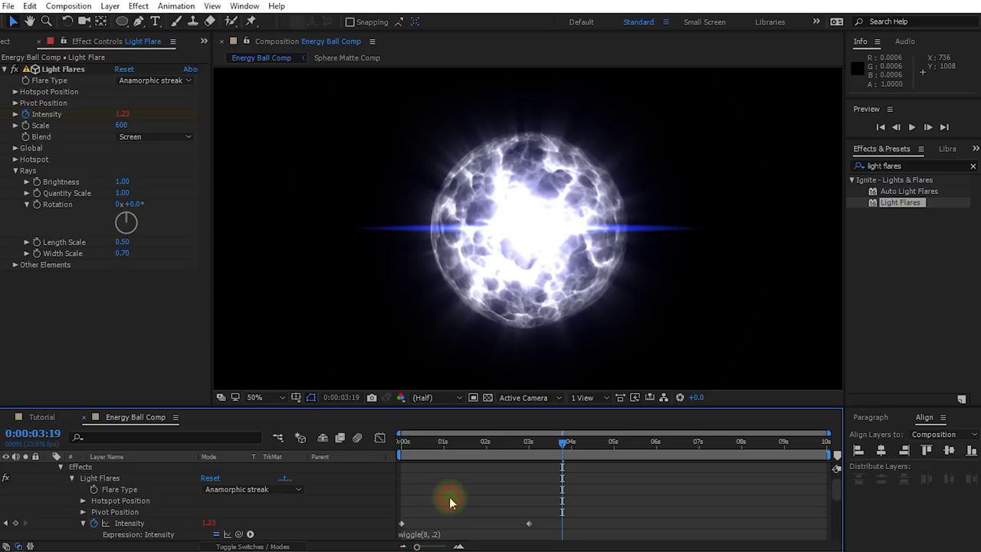
Step: Scrub through the flare's flicker to 0:00:05:01 and collapse the properties of all layers
drag(563, 443, 656, 491)
key(ctrl+a)
key(u)
drag(656, 443, 615, 443)
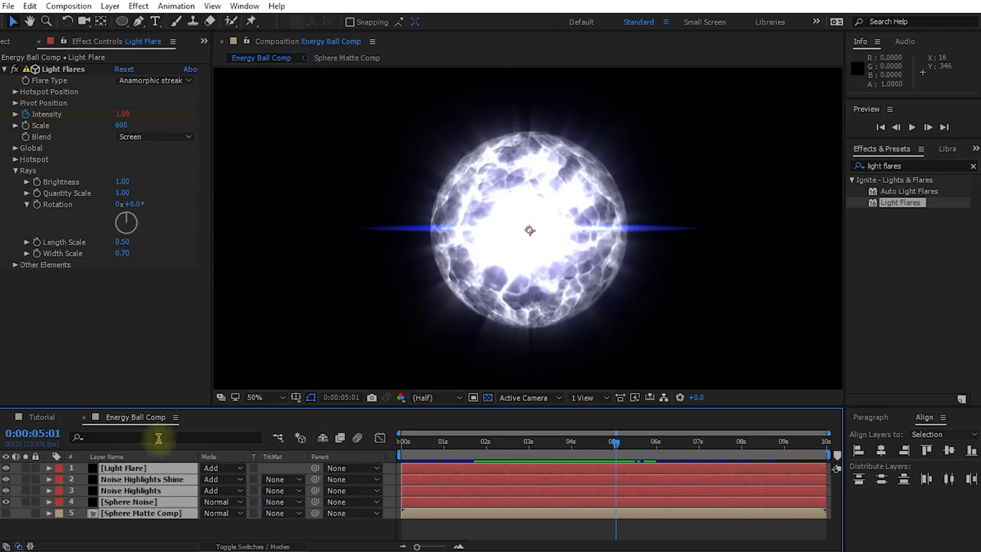
click(161, 531)
Step: Duplicate the Noise Highlights layer, place the copy above Noise Highlights Shine and rename it Energy Diffusion
click(130, 490)
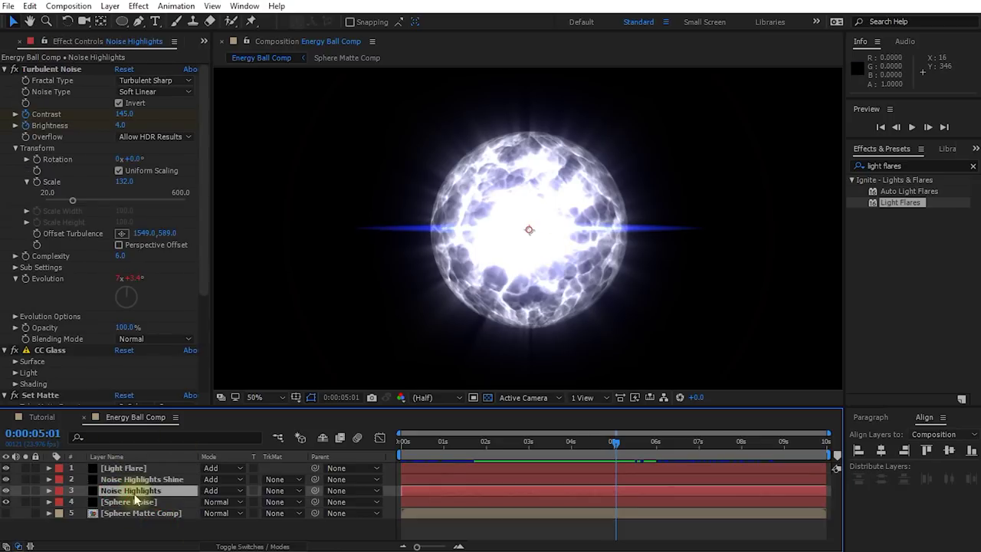
key(ctrl+d)
drag(126, 494, 128, 482)
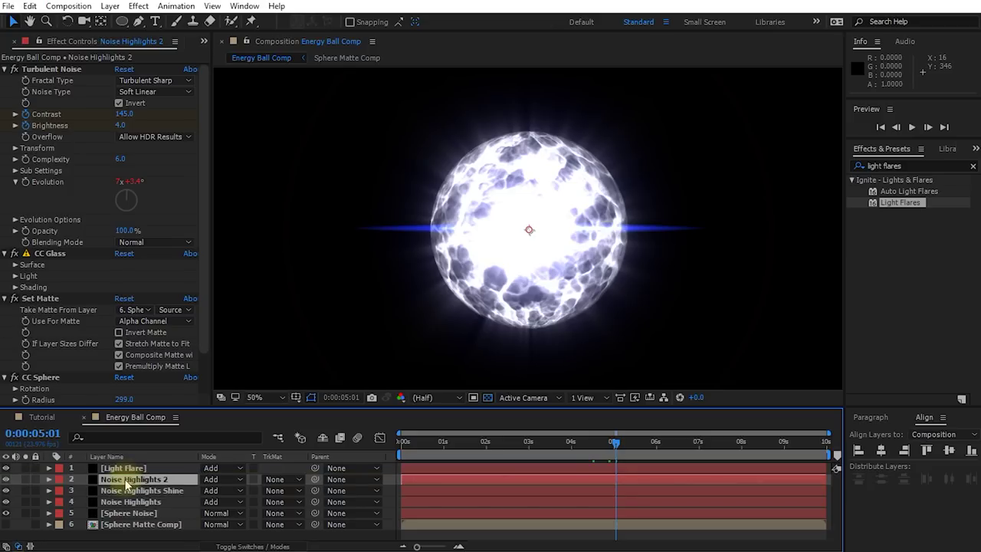
key(Return)
text(Energy Diffusion)
key(Return)
Step: Enlarge Energy Diffusion's CC Sphere to a Radius of 349
click(40, 377)
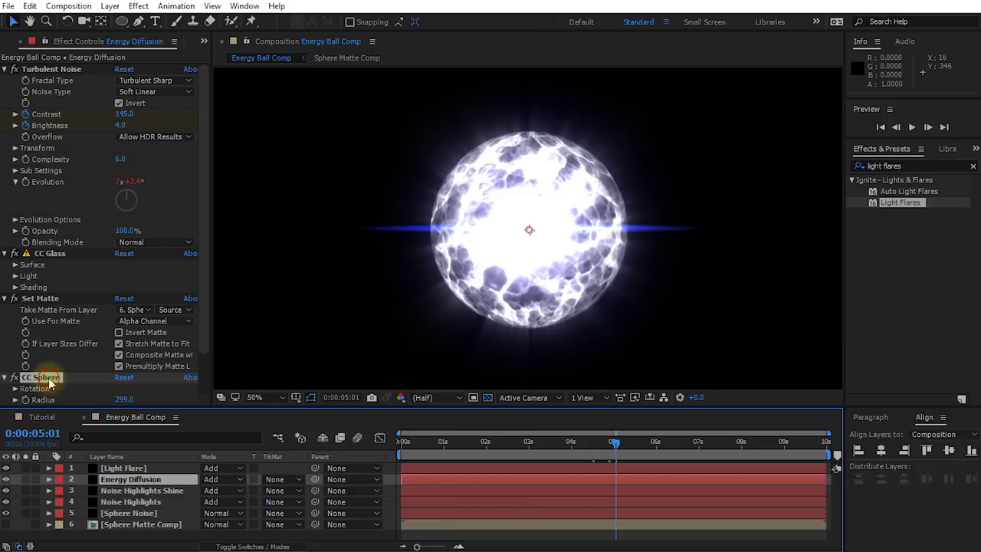
scroll(58, 387, down, 1)
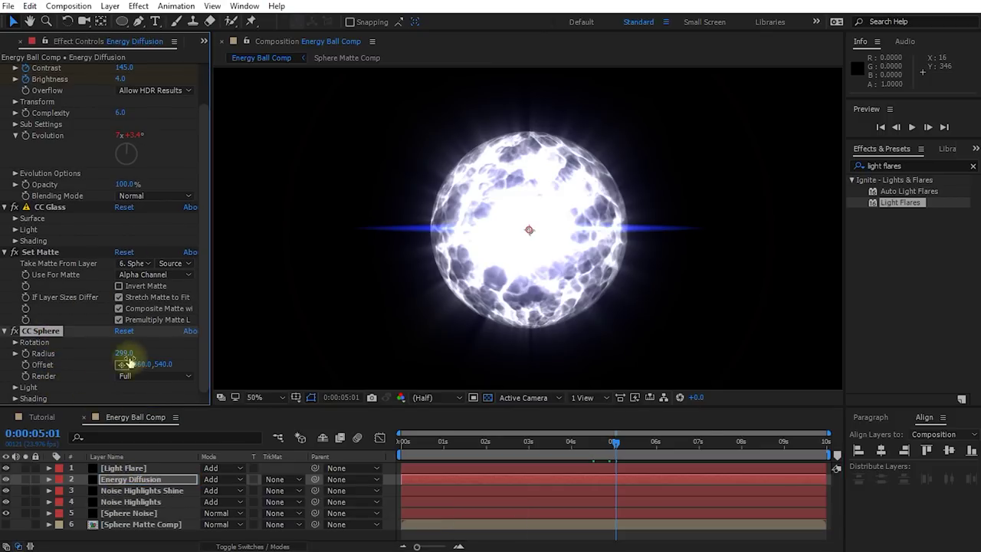
drag(126, 353, 168, 360)
scroll(207, 186, up, 2)
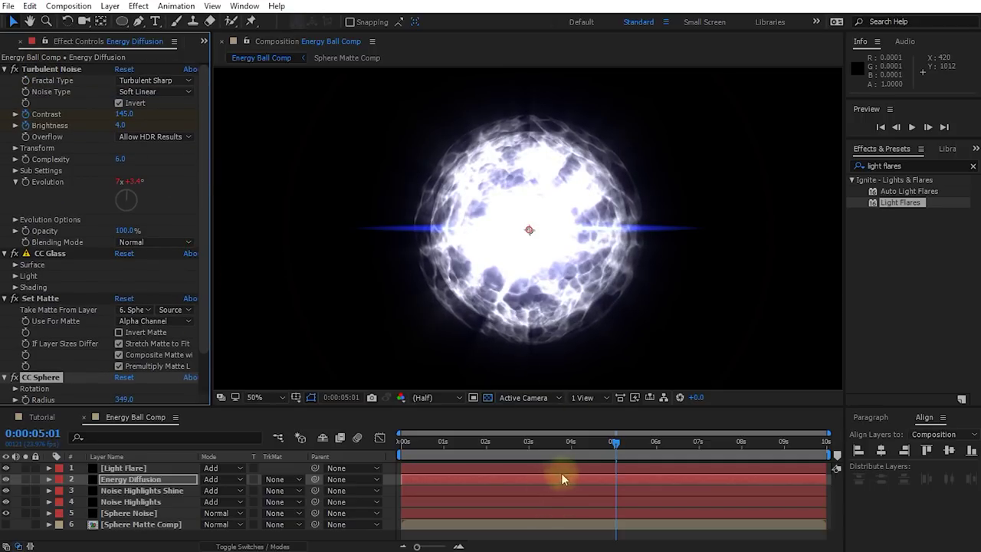
Step: At 0:00:04:00, set Energy Diffusion's Turbulent Noise to Contrast 188, Brightness 16 and Scale 76
key(u)
shift+click(571, 443)
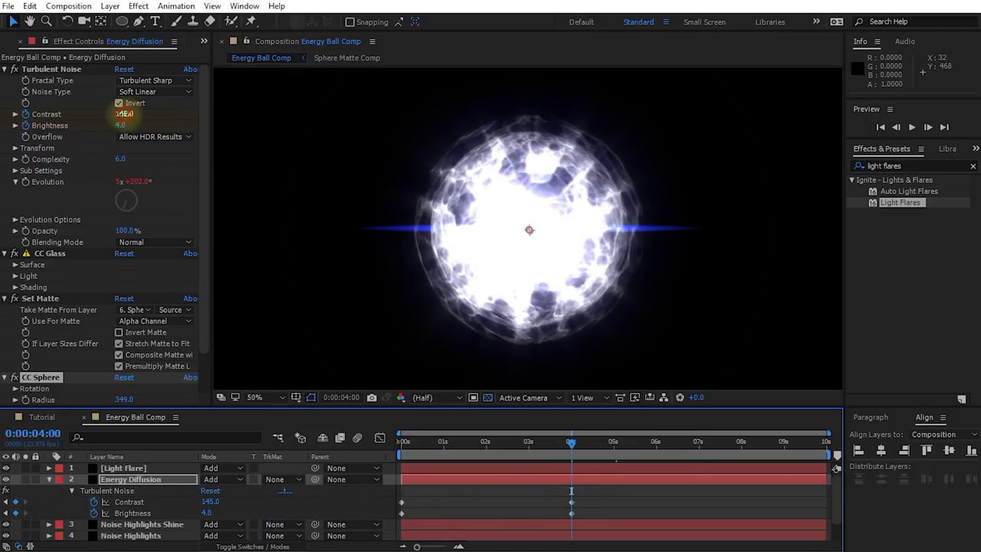
mouse_move(124, 113)
mouse_down()
mouse_move(158, 112)
mouse_move(125, 125)
mouse_move(134, 115)
mouse_up()
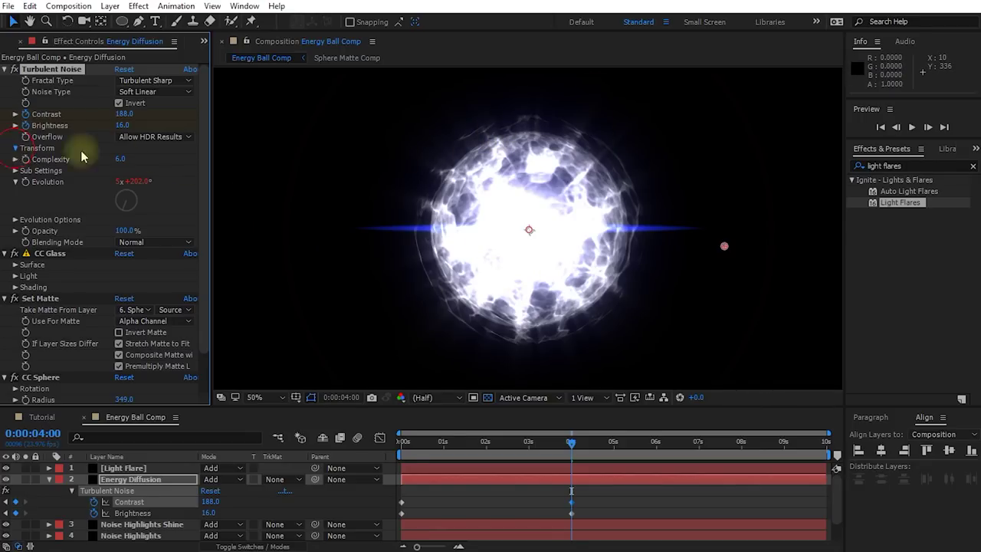
click(16, 148)
drag(125, 182, 94, 184)
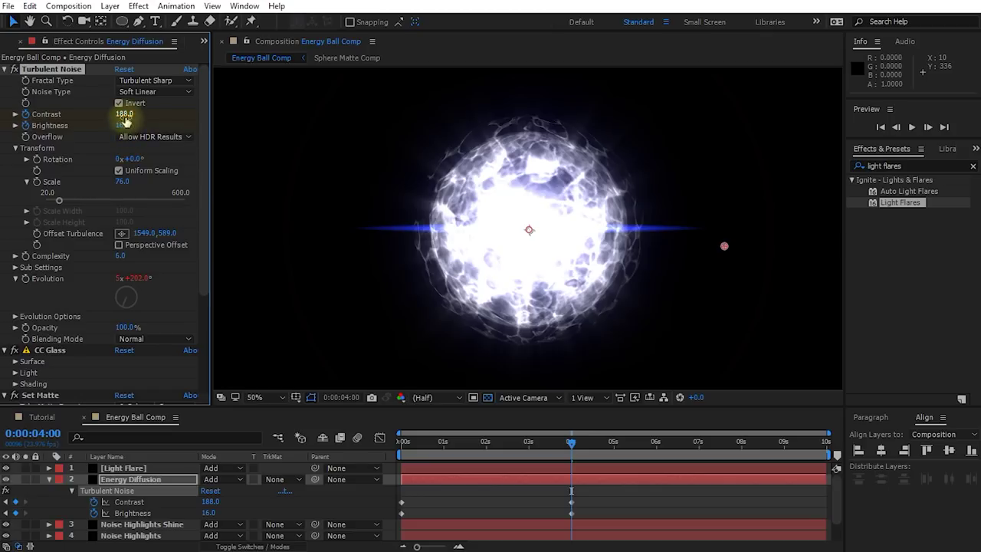
Step: Reduce Energy Diffusion's CC Sphere Radius to 334, scrub through the result and return to 0:00:04:00
scroll(134, 345, down, 5)
drag(123, 354, 112, 353)
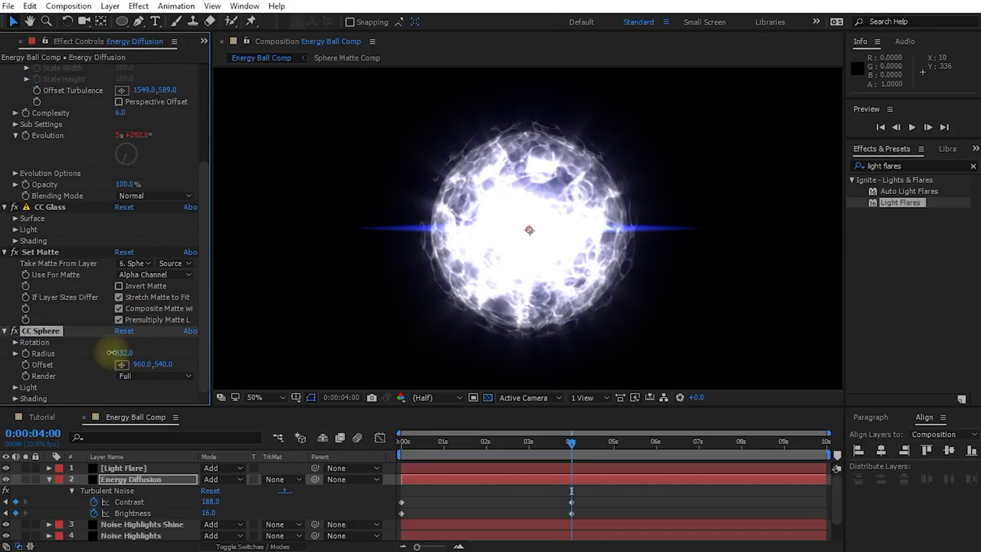
drag(553, 451, 632, 458)
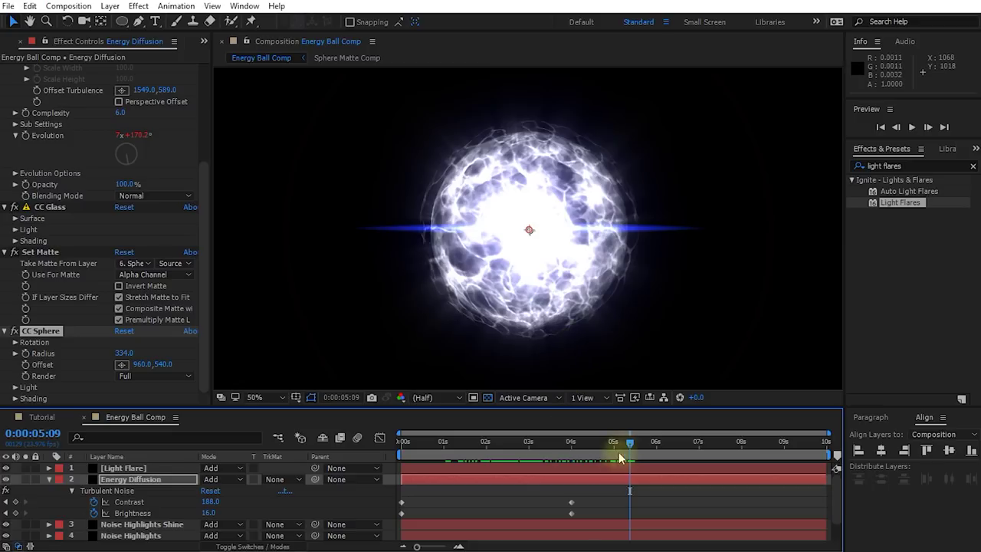
drag(623, 448, 574, 451)
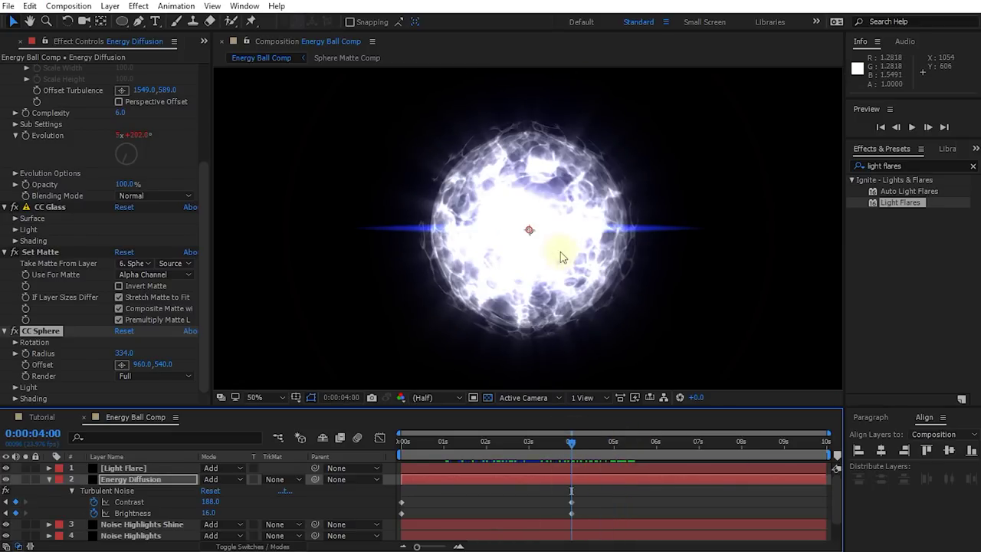
Step: Draw a centred circular mask just inside the sphere's edge on Energy Diffusion and set it to Subtract
click(122, 22)
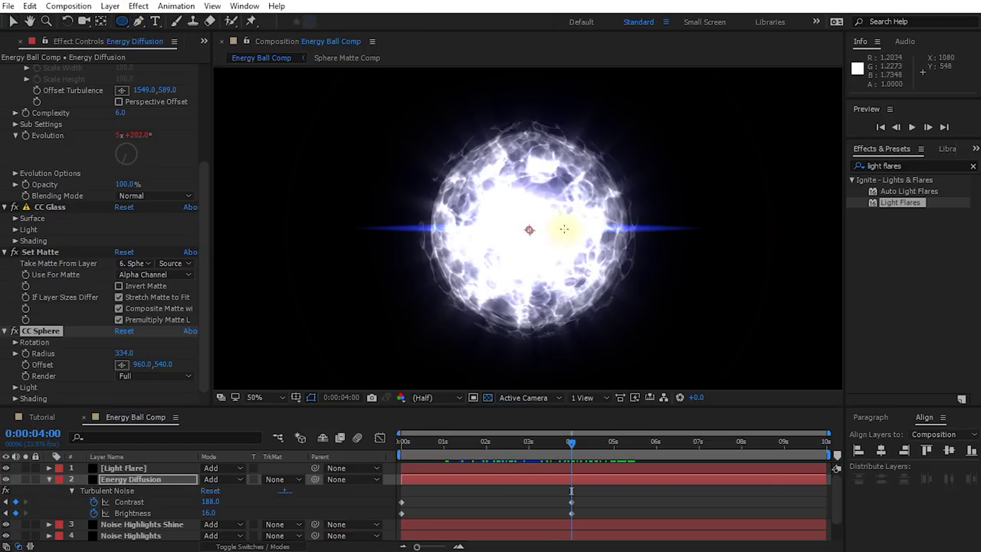
click(19, 342)
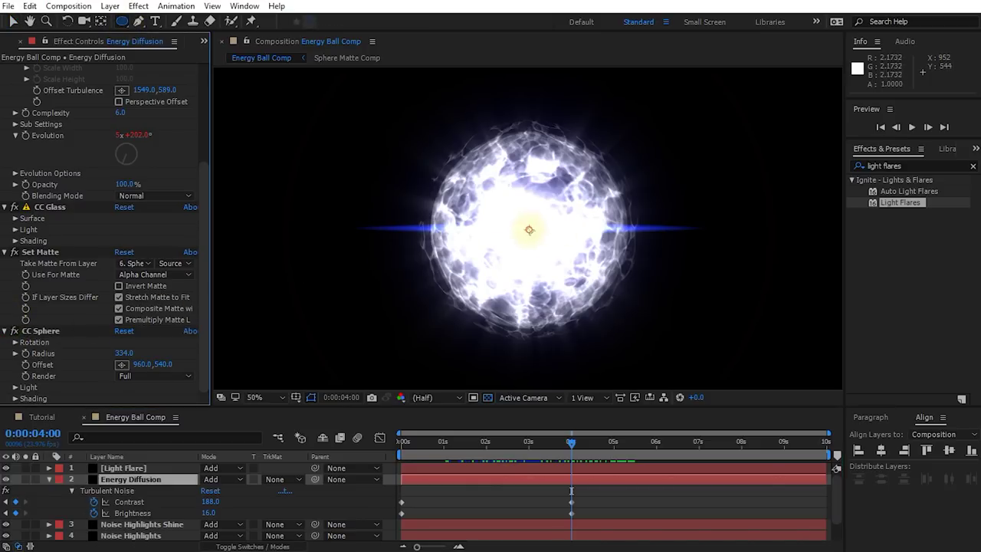
mouse_move(529, 230)
mouse_down()
mouse_move(651, 314)
mouse_move(606, 275)
mouse_up()
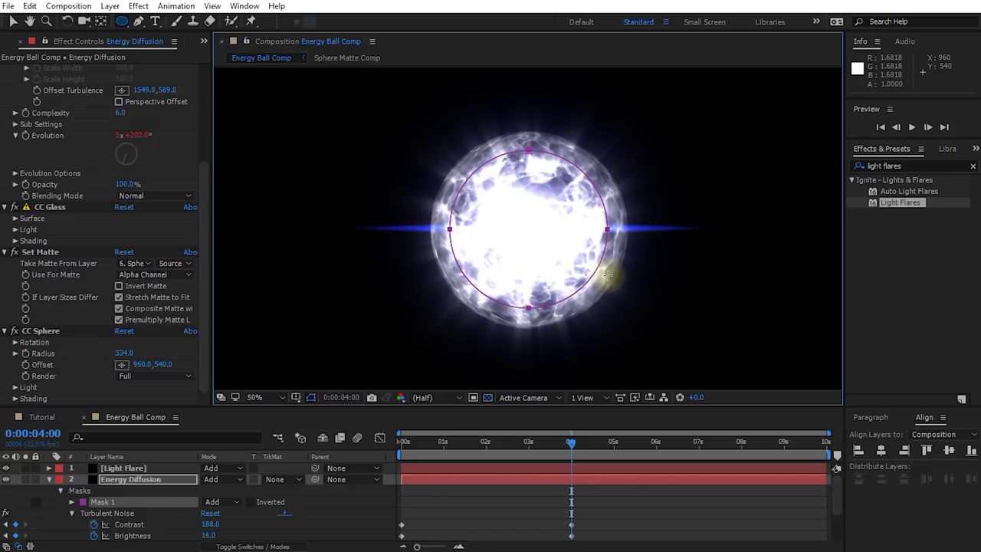
click(222, 502)
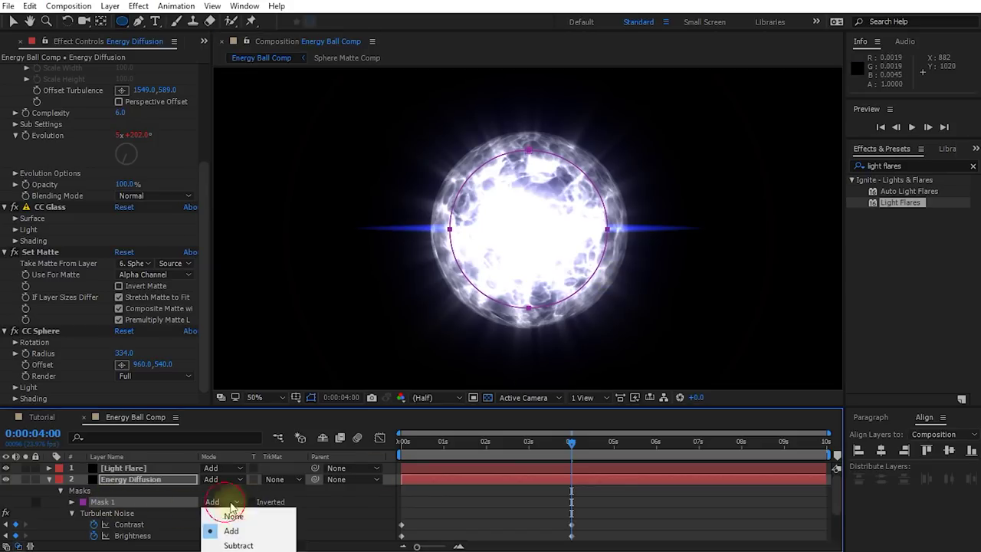
click(242, 545)
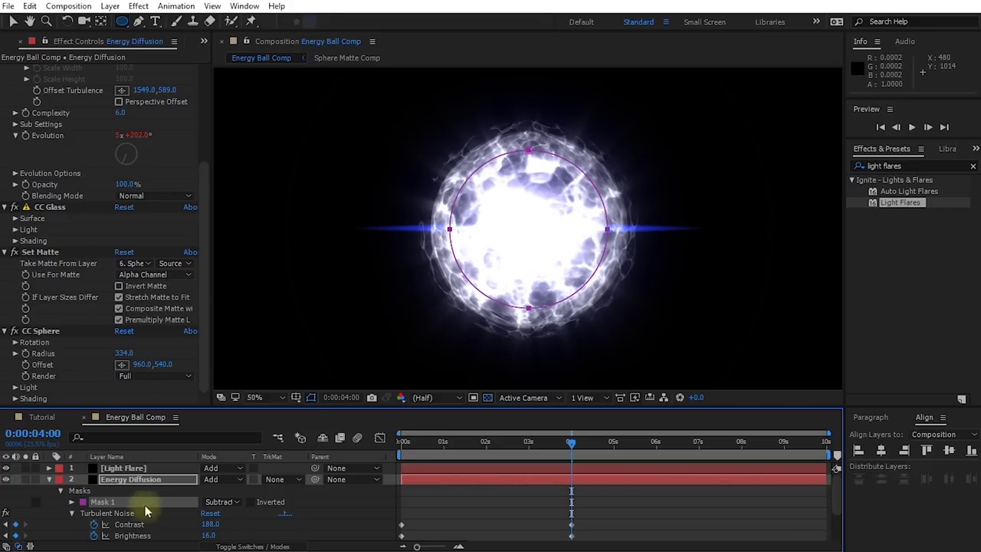
Step: Soften the mask with a Mask Feather of 89 pixels and a Mask Expansion of 85 pixels
click(71, 502)
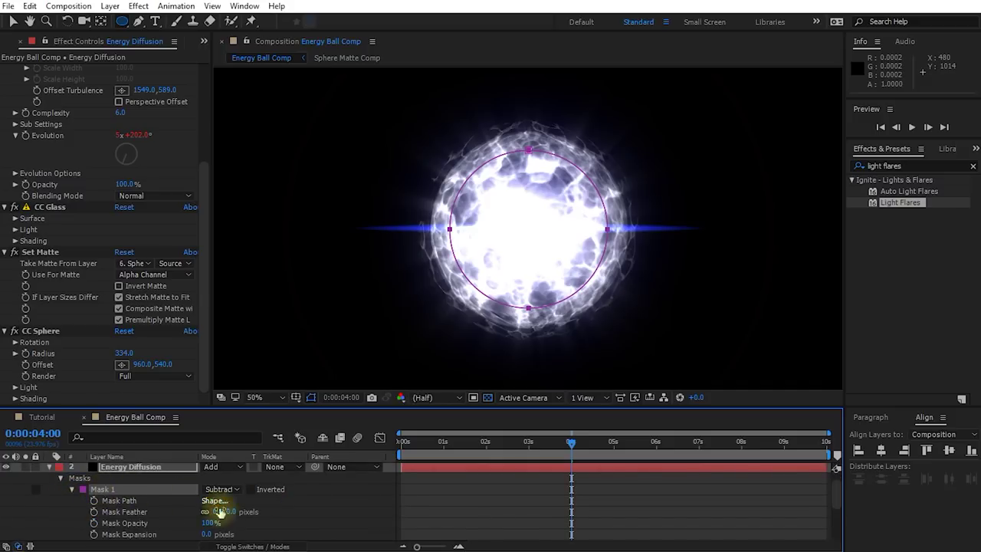
mouse_move(235, 519)
mouse_down()
mouse_move(272, 512)
mouse_move(214, 533)
mouse_move(244, 529)
mouse_up()
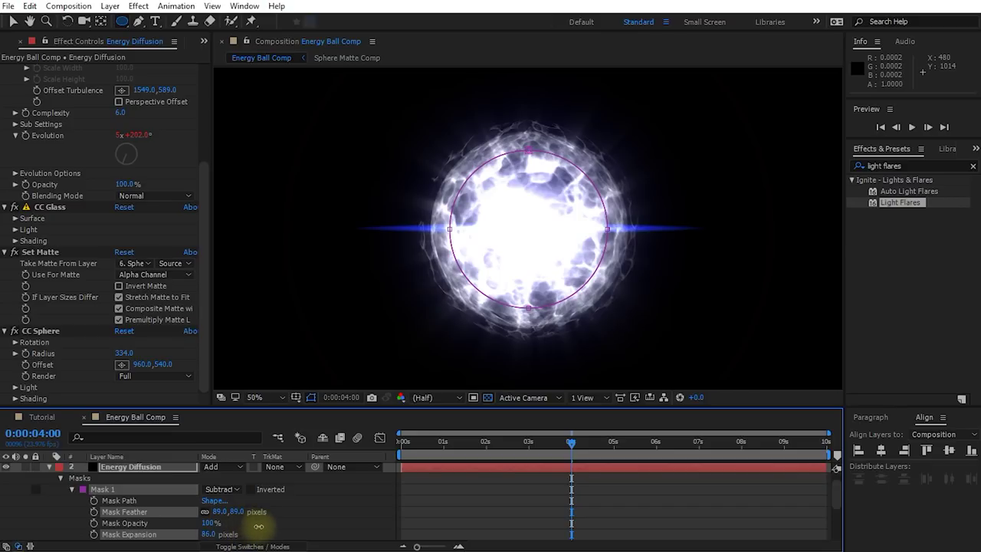
drag(258, 525, 257, 526)
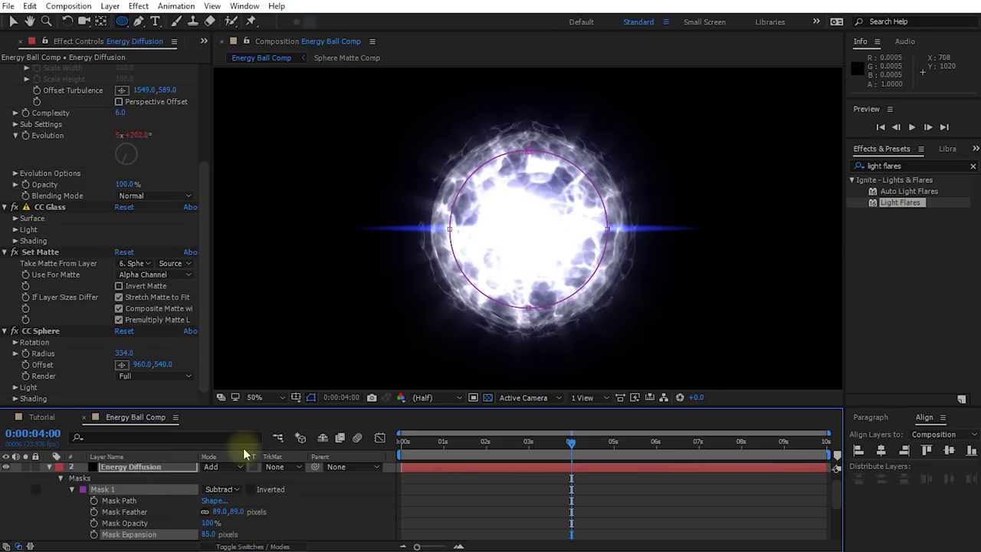
Step: Keyframe the Mask Path at 0:00:04:00, shrink the mask to a tiny circle near the start, and scrub through the growth
click(94, 500)
drag(576, 451, 410, 445)
key(v)
double_click(591, 278)
drag(608, 309, 539, 243)
click(407, 446)
drag(408, 446, 664, 454)
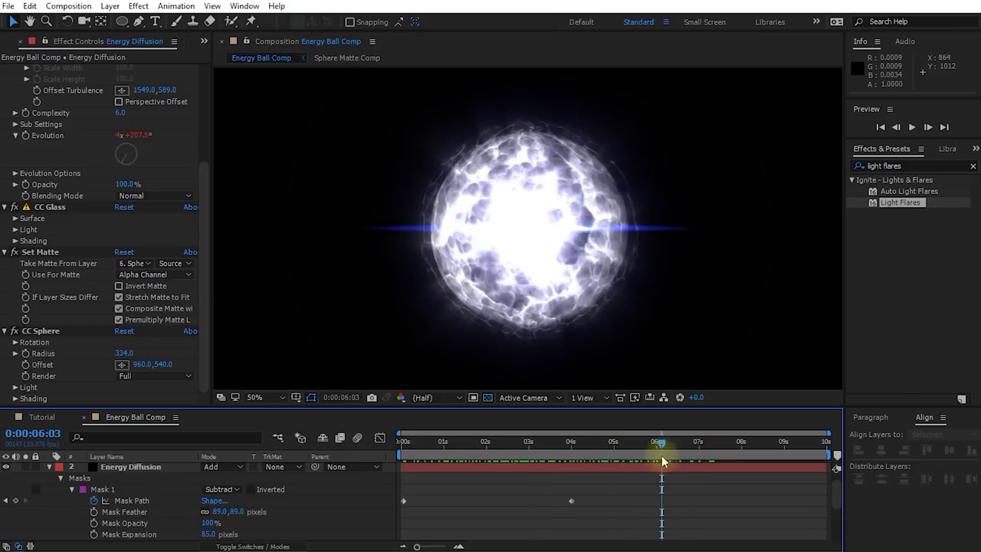
Step: Raise Energy Diffusion's Turbulent Noise Contrast keyframe at 0:00:04:00 to 240
drag(204, 164, 217, 51)
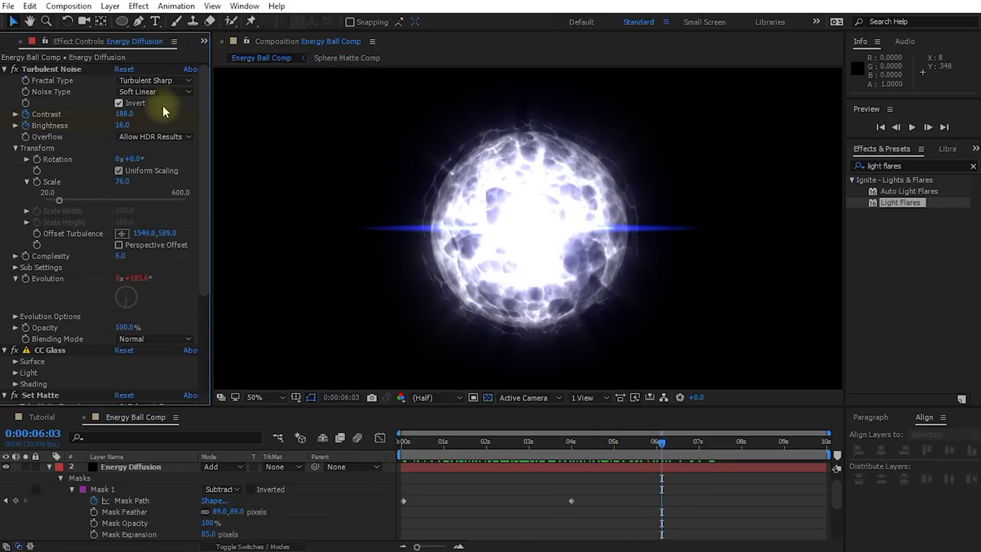
shift+click(573, 446)
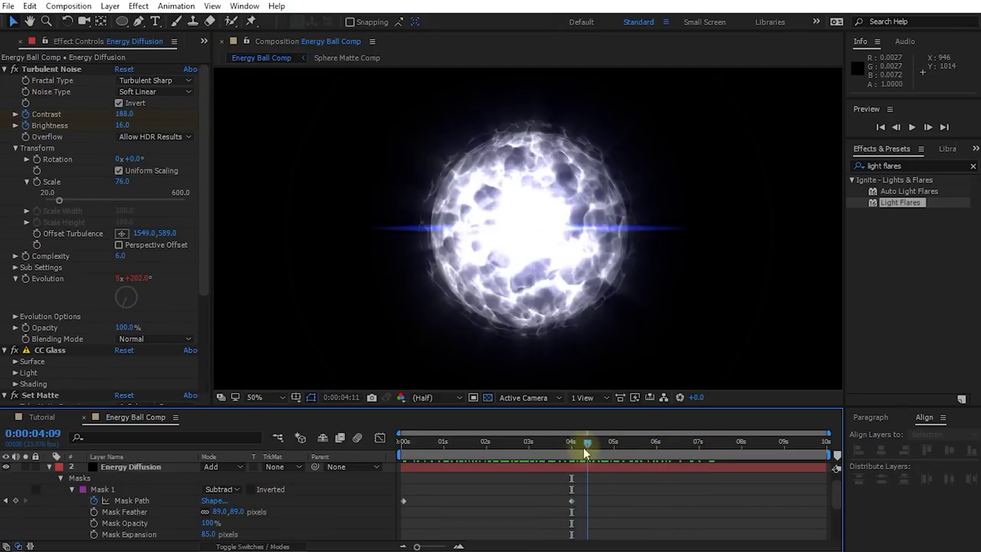
click(572, 500)
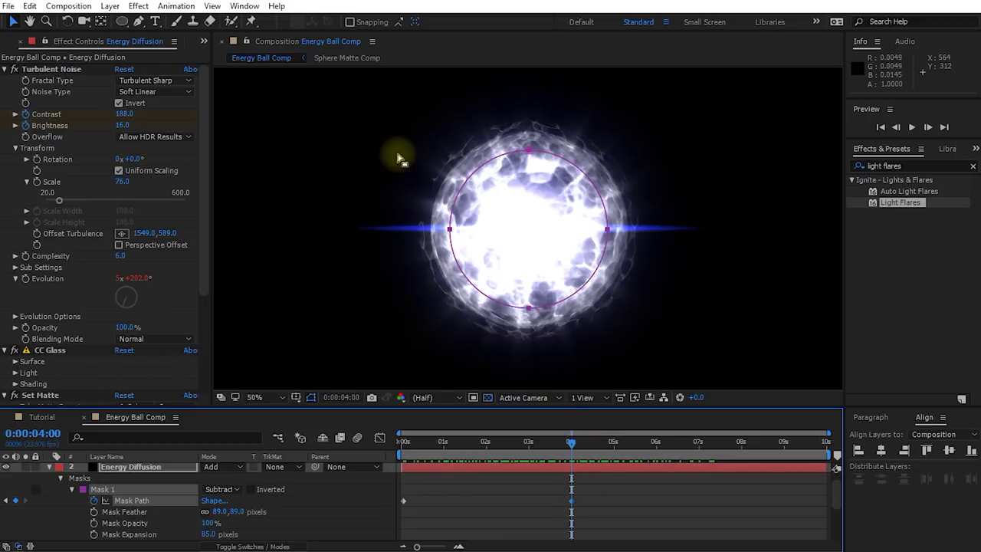
drag(126, 113, 168, 118)
Step: Preview the animation from 0:00:03:11, then examine the sphere's outer edge up close at 0:00:06:01
drag(572, 443, 548, 451)
key(space)
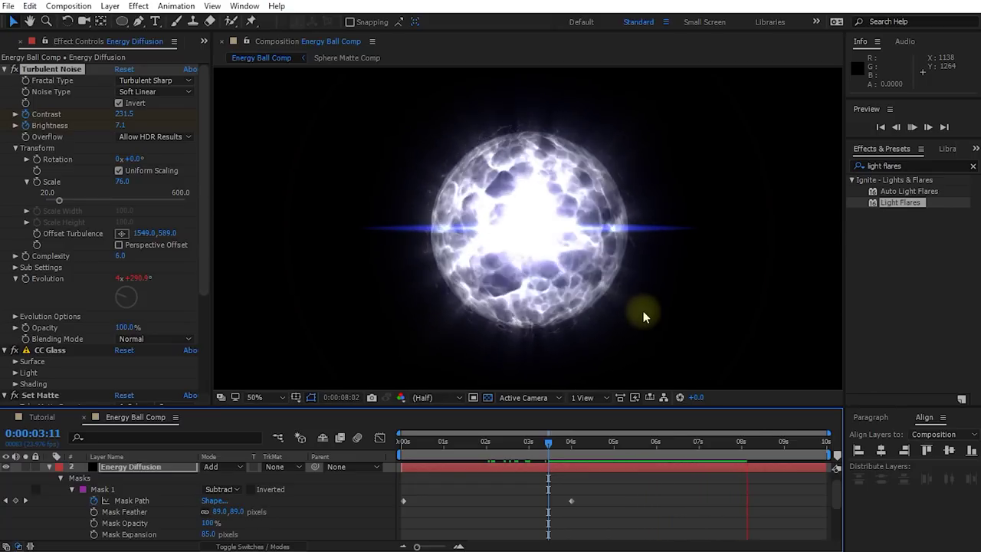
key(space)
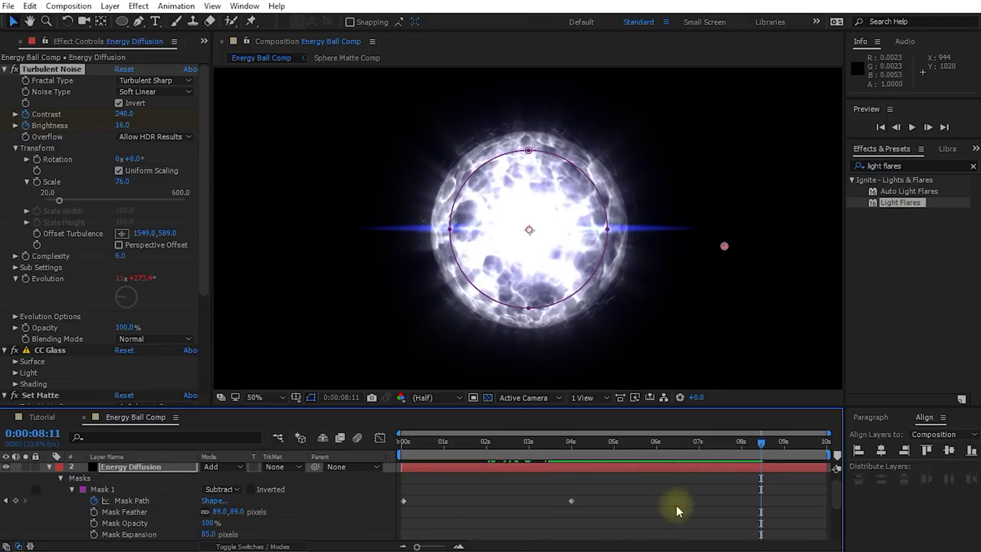
drag(755, 449, 658, 455)
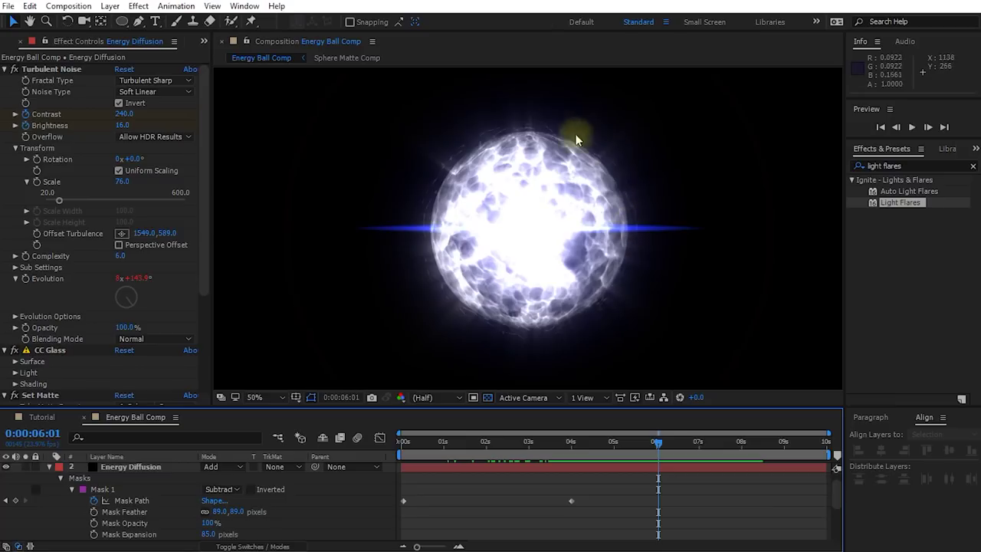
scroll(617, 270, up, 2)
key(space)
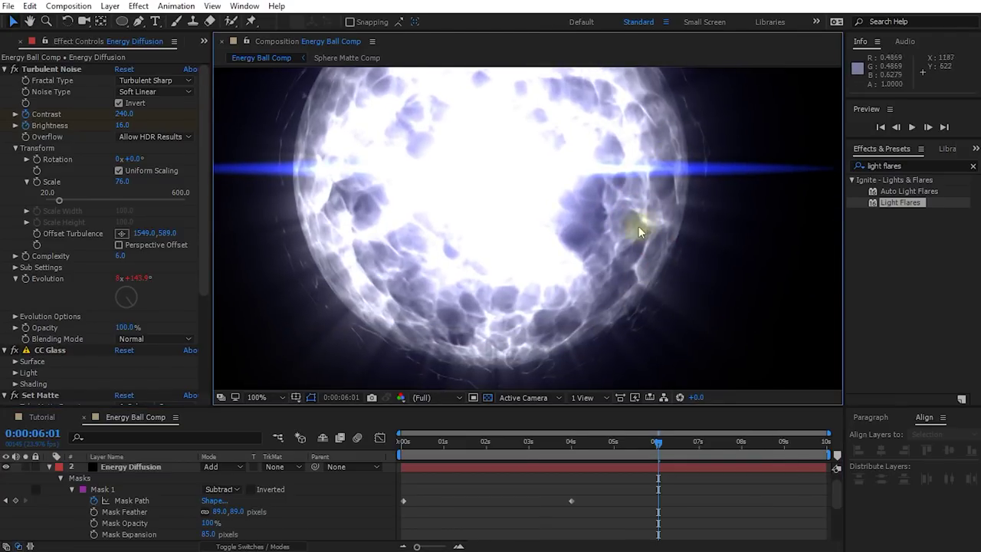
Step: Create a 1920 x 1080 black solid named Sphere Rim and place it directly below the Light Flare layer
scroll(635, 227, down, 2)
key(space)
drag(657, 449, 593, 450)
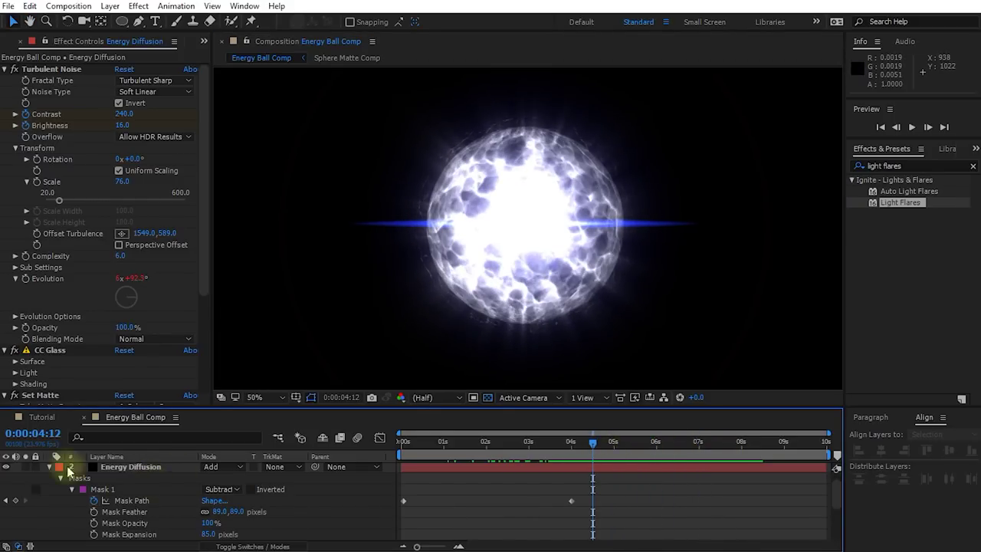
click(49, 466)
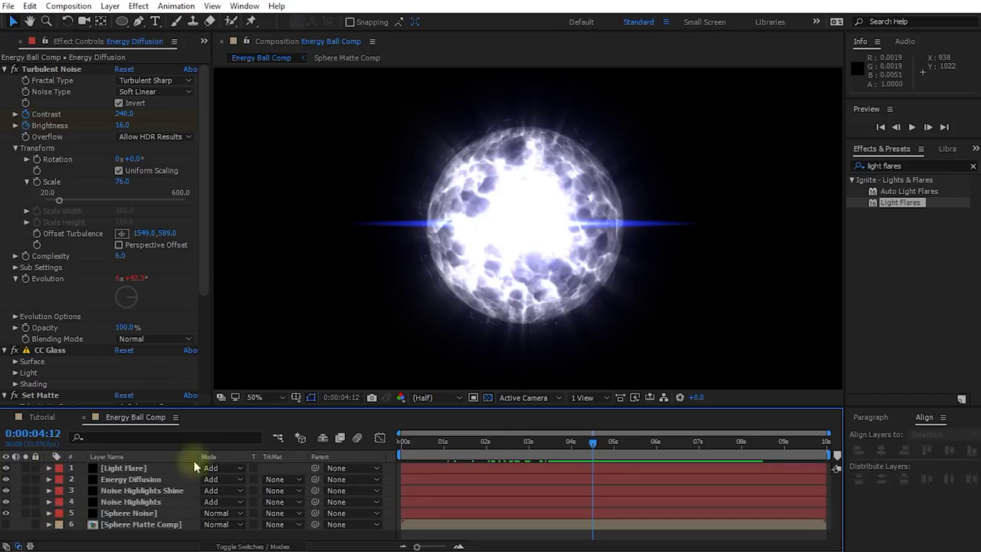
right_click(155, 539)
mouse_move(230, 388)
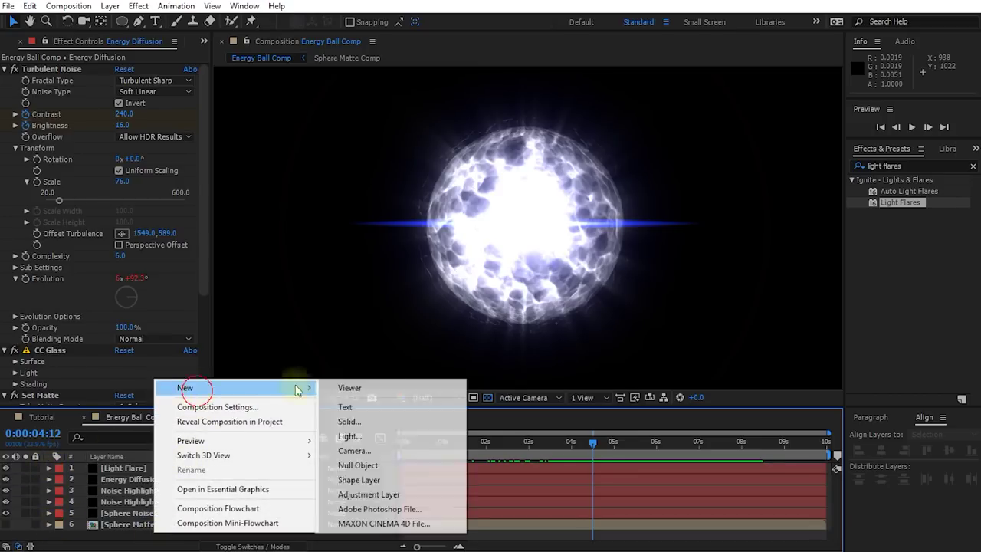
click(352, 422)
text(Sphere Rim)
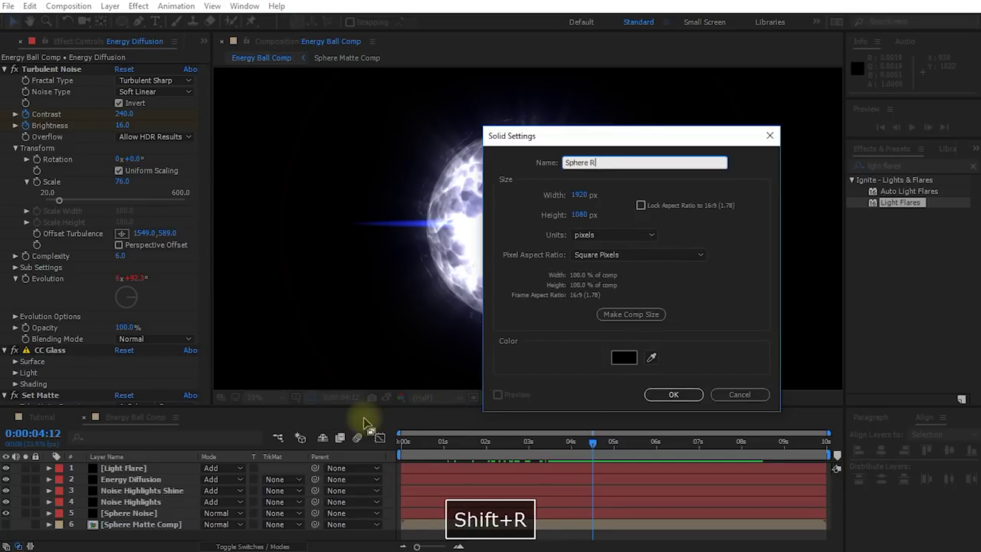
click(671, 397)
drag(136, 469, 138, 488)
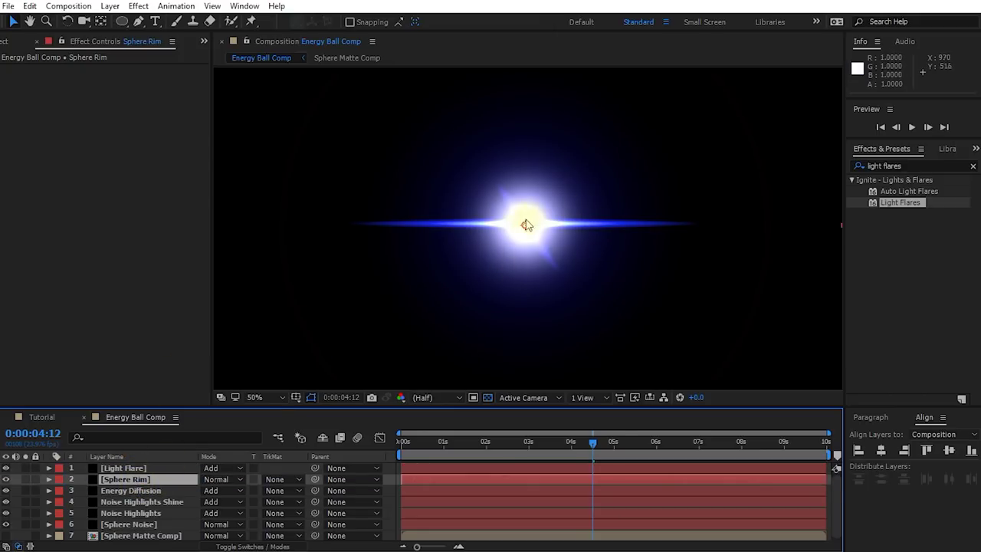
Step: Hide Sphere Rim and draw a circular mask on it at 0:00:04:00, centred in the composition and fitted to the sphere's outer edge
click(6, 480)
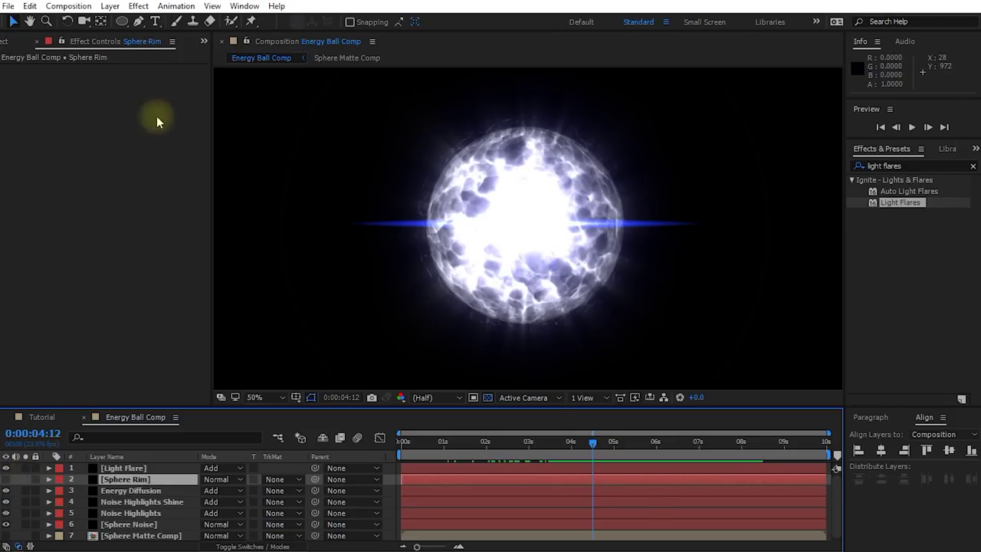
click(121, 23)
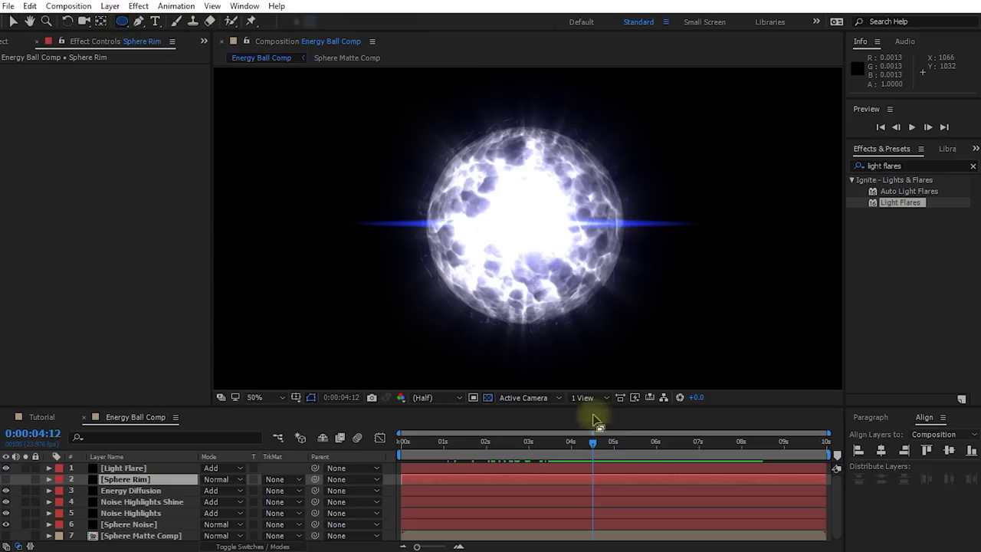
click(571, 449)
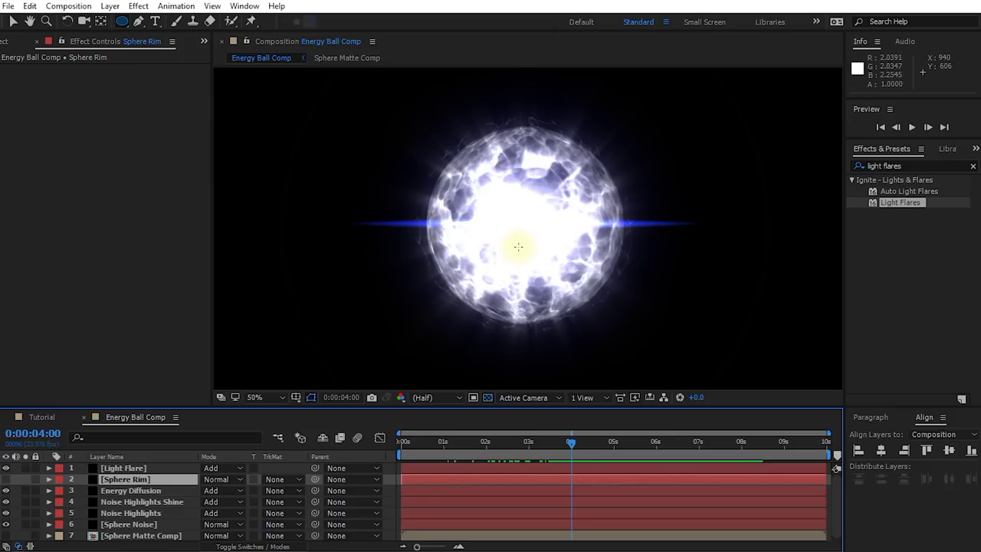
key(alt+apostrophe)
scroll(525, 227, up, 2)
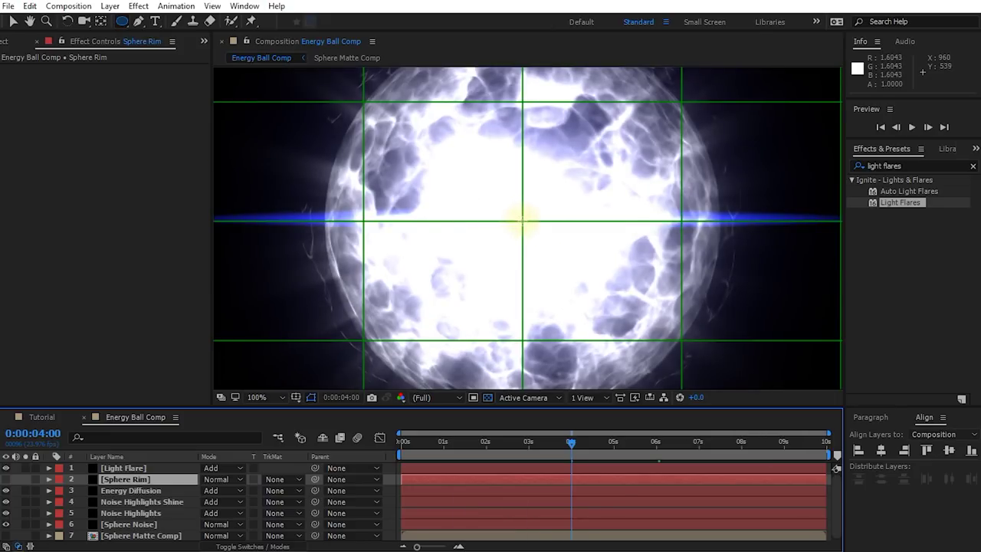
click(522, 221)
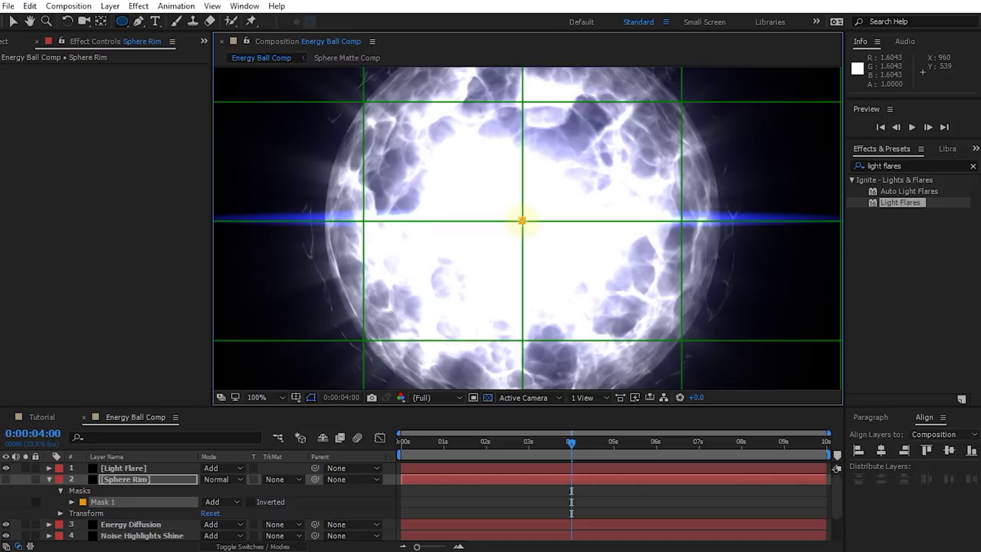
drag(554, 273, 720, 379)
key(comma)
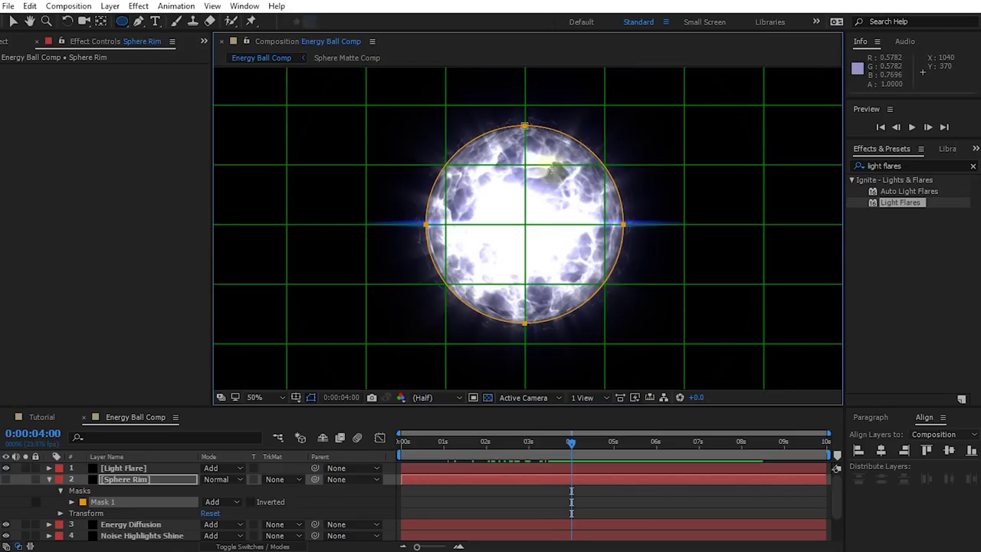
key(alt+apostrophe)
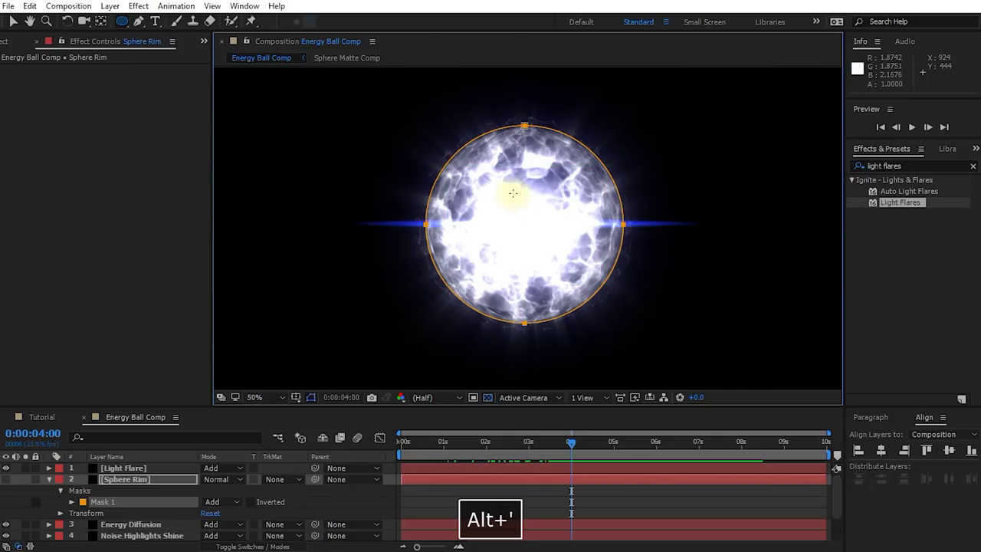
Step: Apply the Video Copilot Saber effect to Sphere Rim and make the layer visible again
click(924, 166)
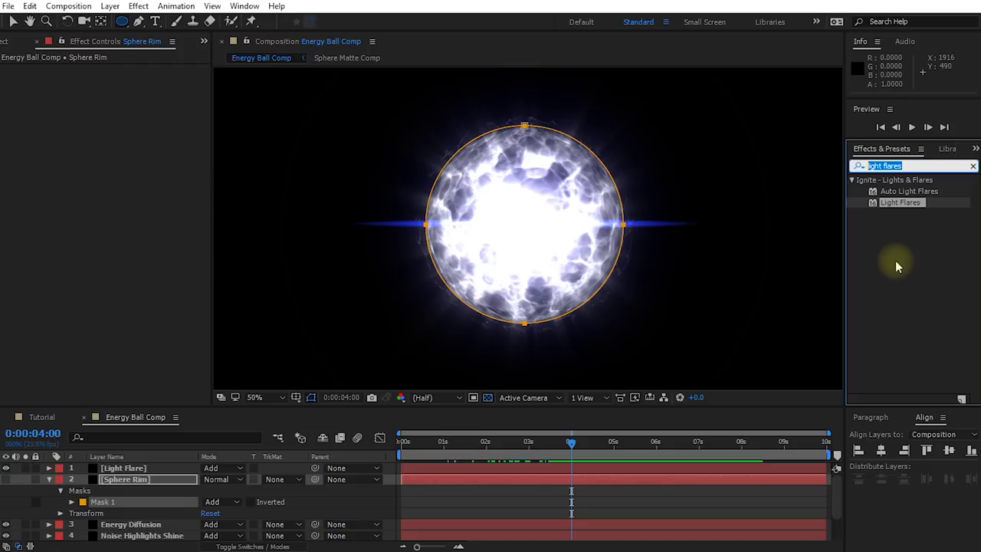
text(sab)
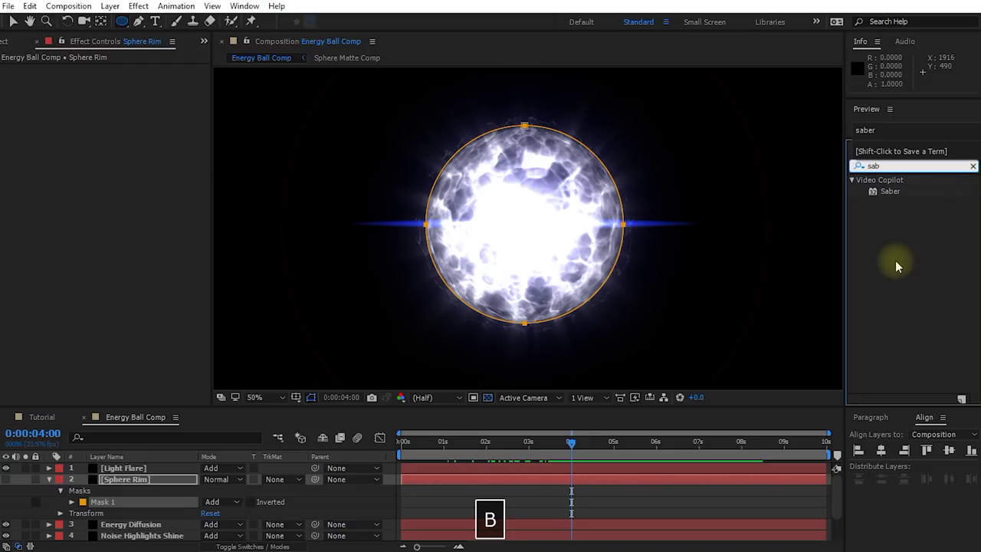
click(890, 193)
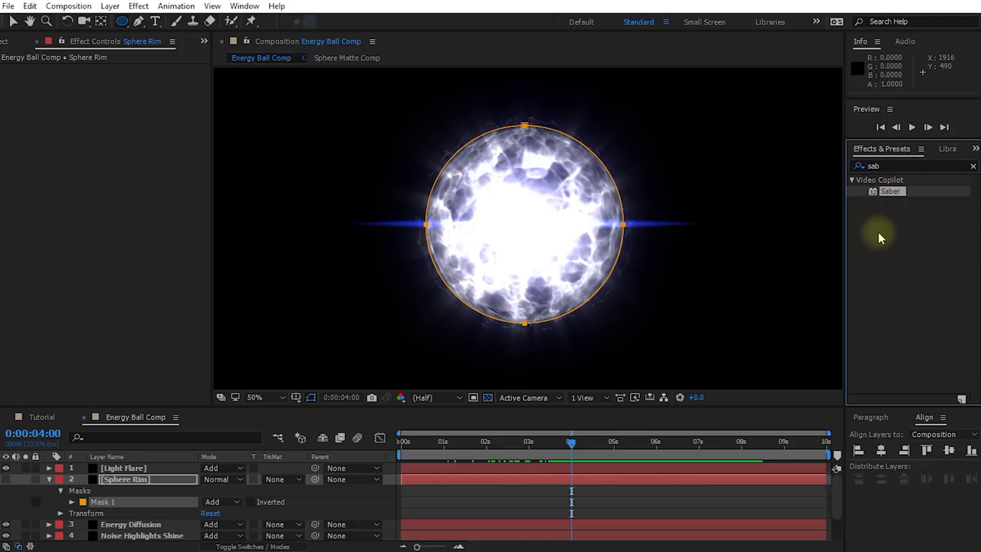
double_click(894, 192)
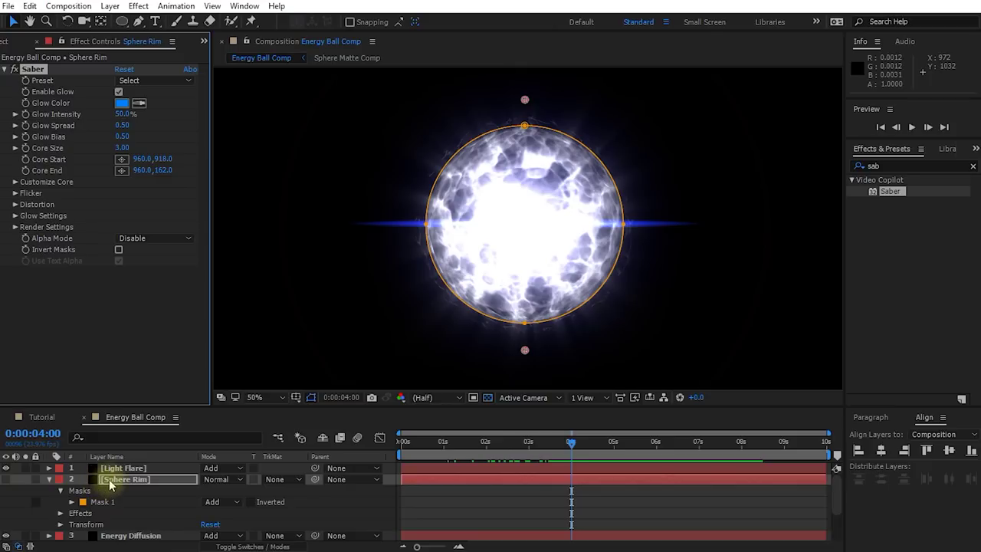
click(6, 479)
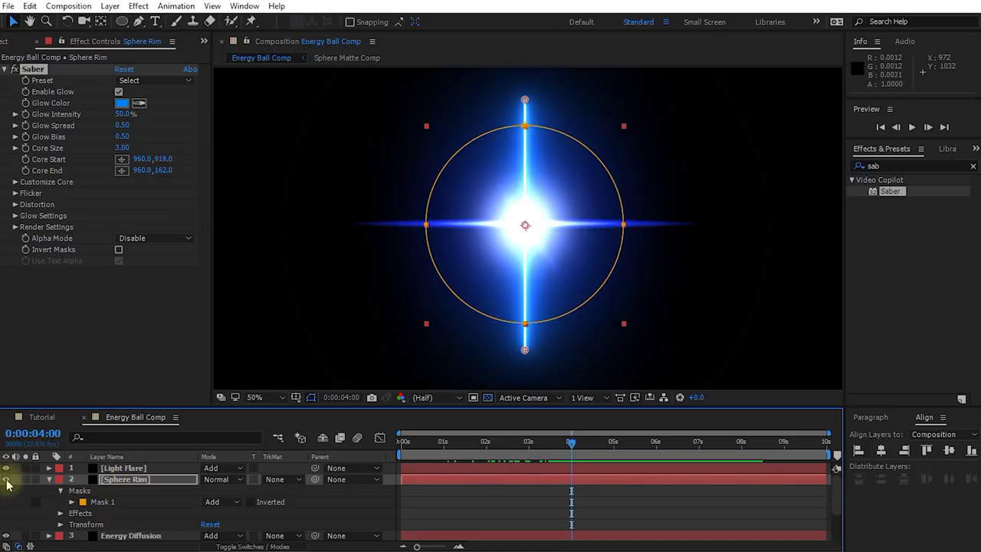
Step: Set Saber's Core Type to Layer Masks and Sphere Rim's blending mode to Add
click(526, 104)
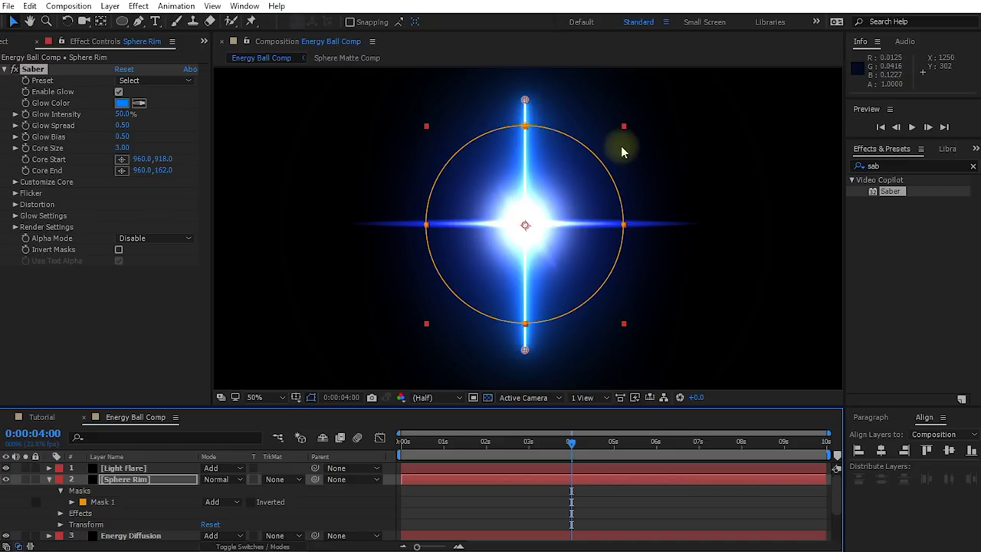
click(32, 69)
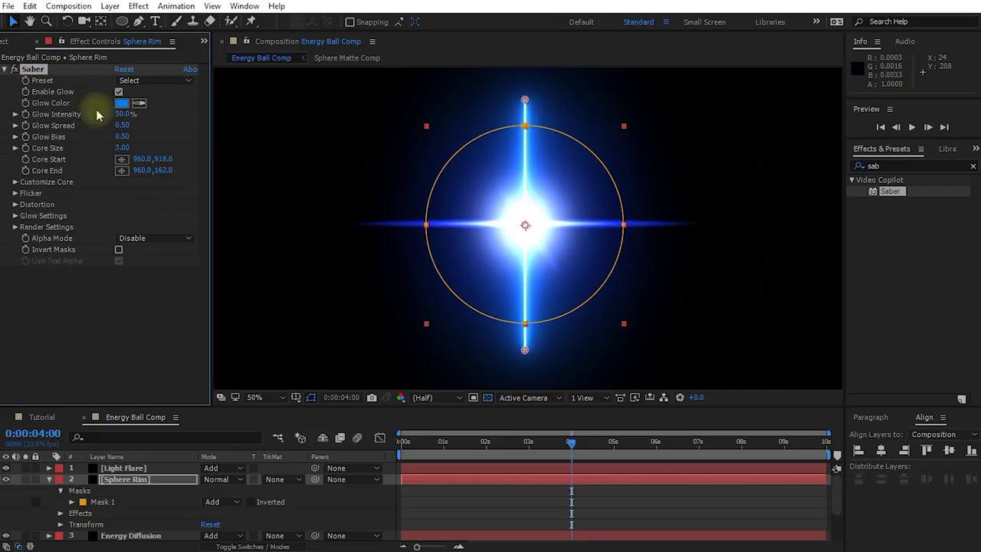
click(15, 182)
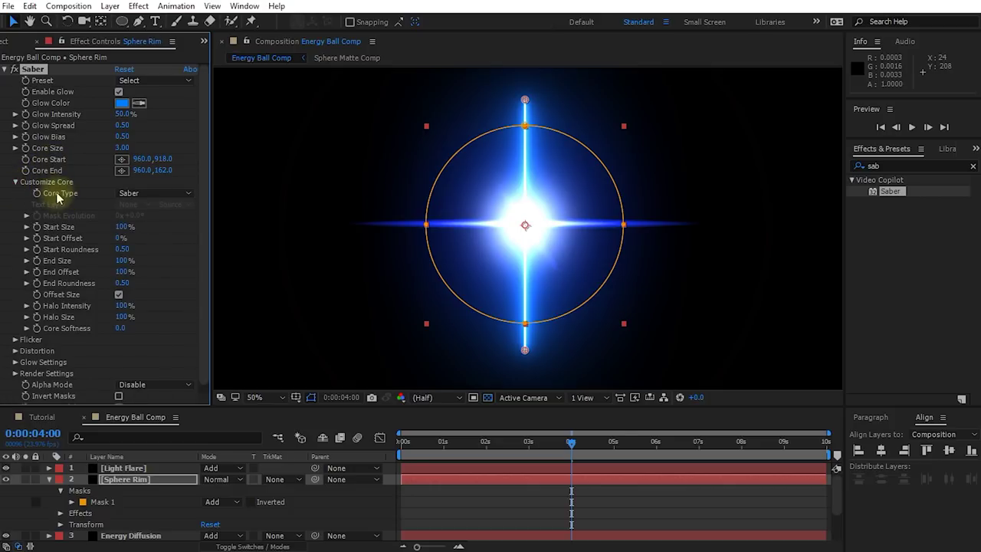
click(163, 193)
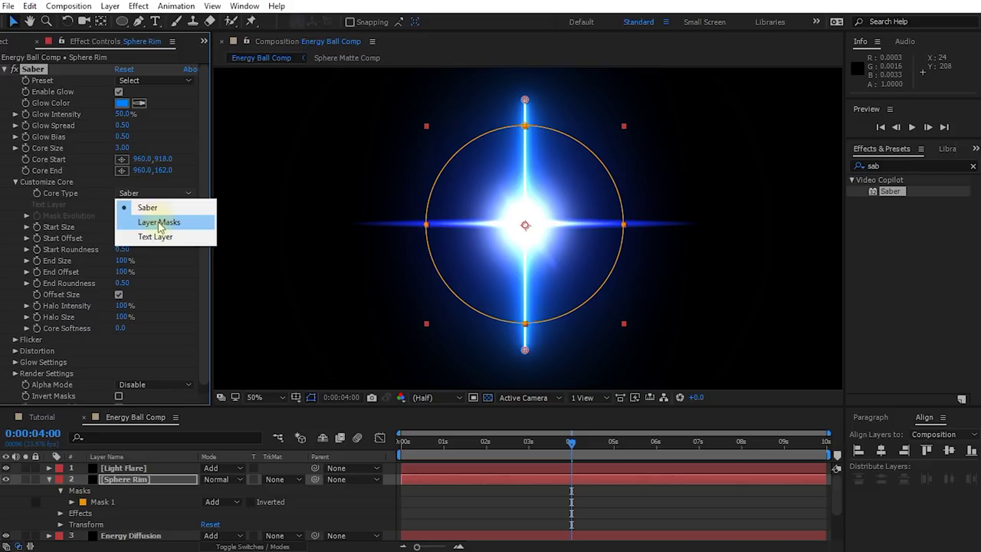
click(159, 223)
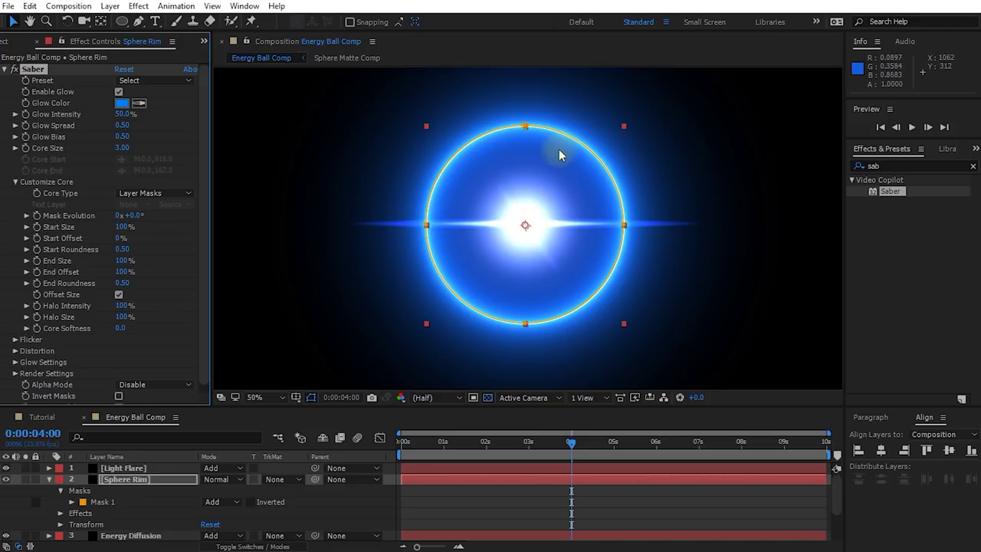
click(217, 481)
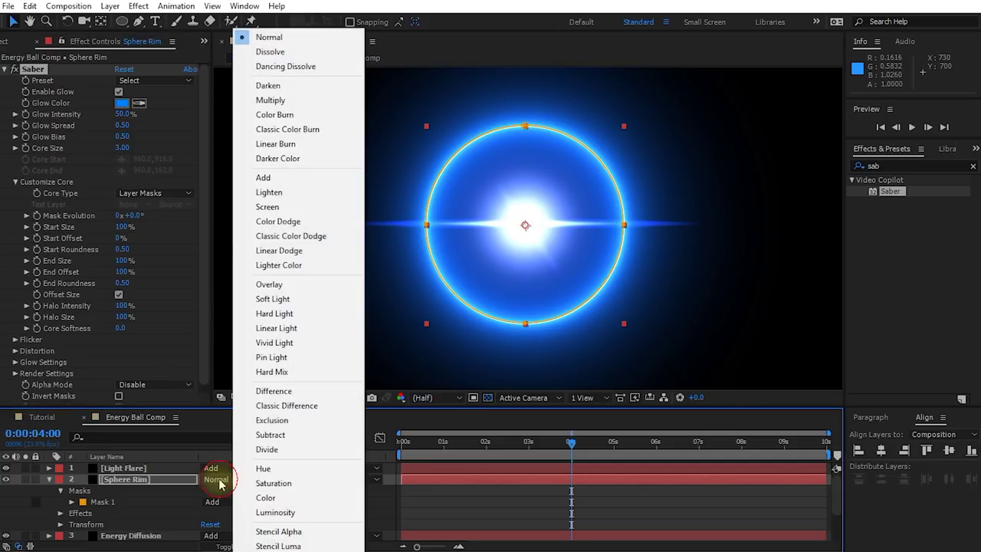
click(272, 178)
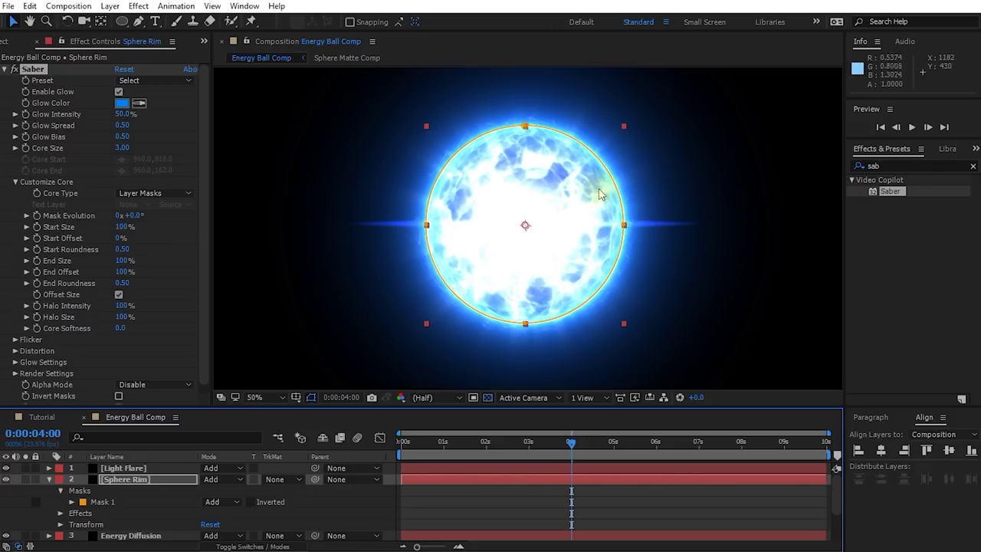
Step: Apply Saber's Solar preset, set the Core Size to 1.60, and check the rim at 0:00:04:09
click(35, 74)
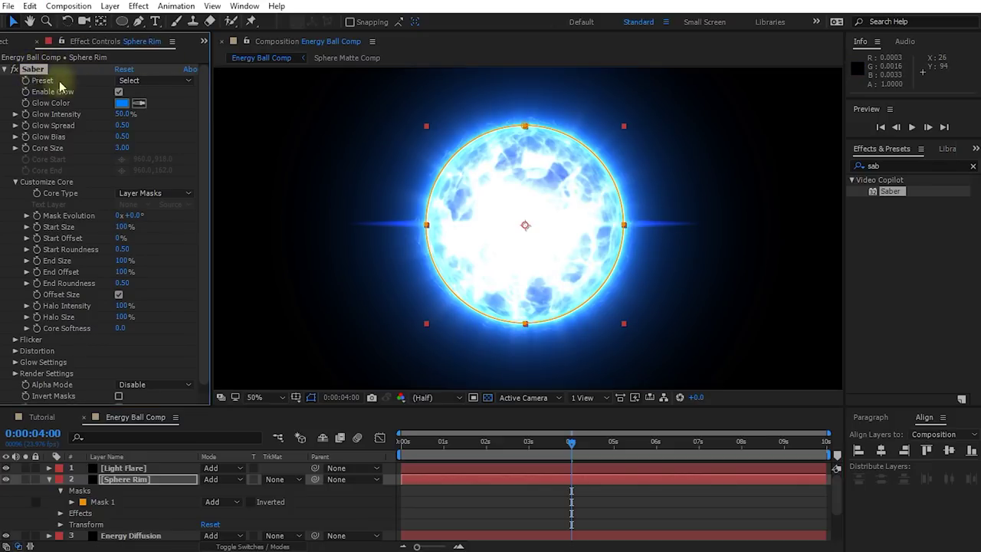
click(181, 81)
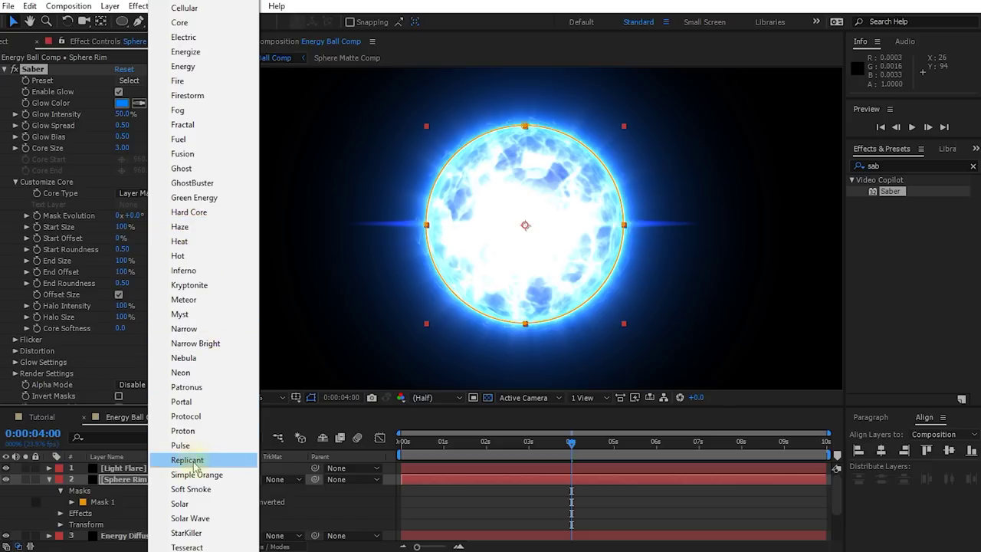
click(181, 504)
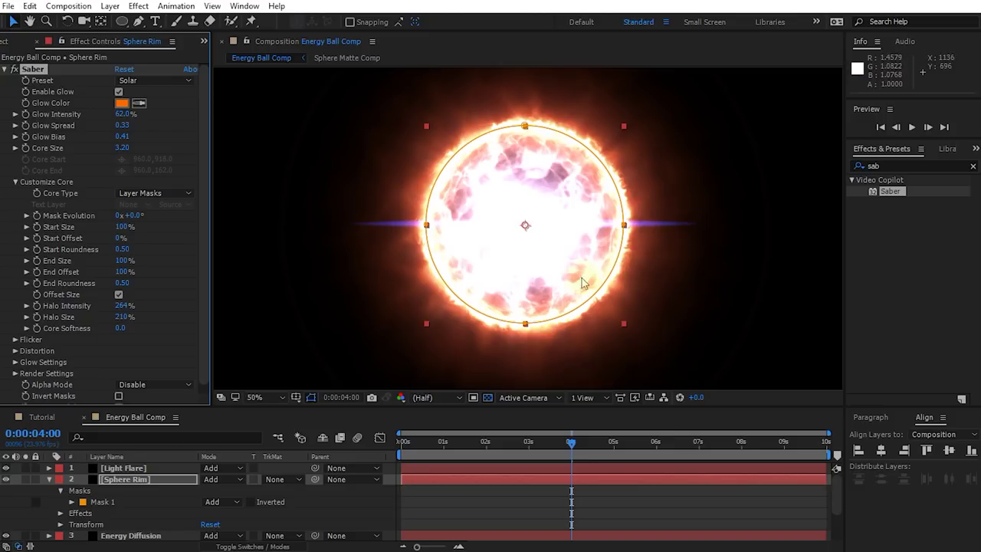
mouse_move(571, 442)
mouse_down()
mouse_move(509, 451)
mouse_move(575, 460)
mouse_up()
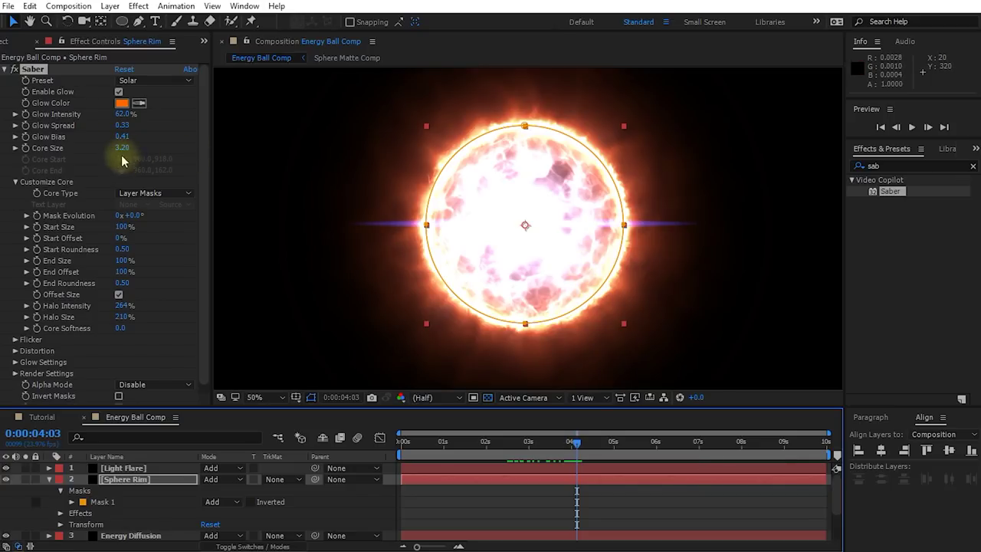
drag(124, 149, 113, 149)
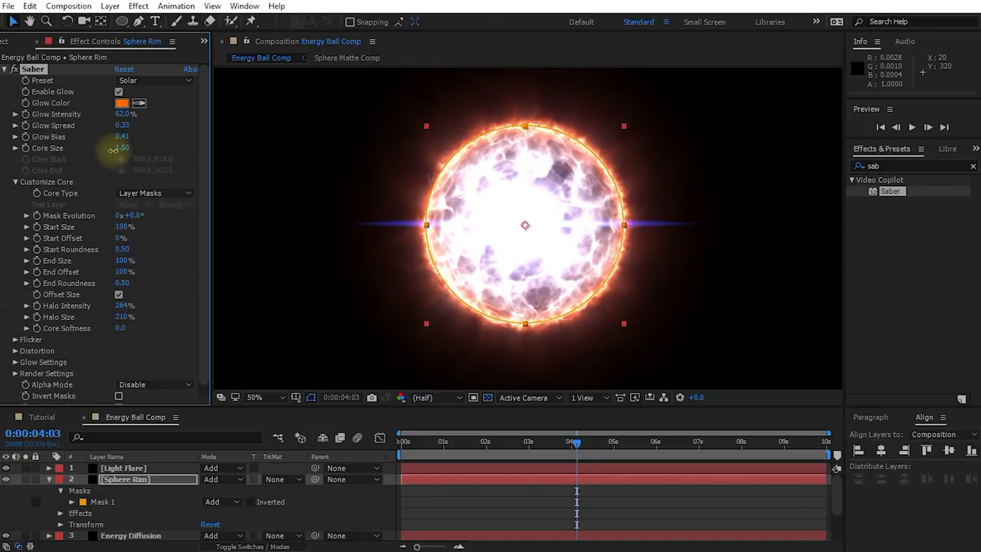
drag(112, 150, 114, 150)
mouse_move(577, 443)
mouse_down()
mouse_move(602, 448)
mouse_move(587, 446)
mouse_up()
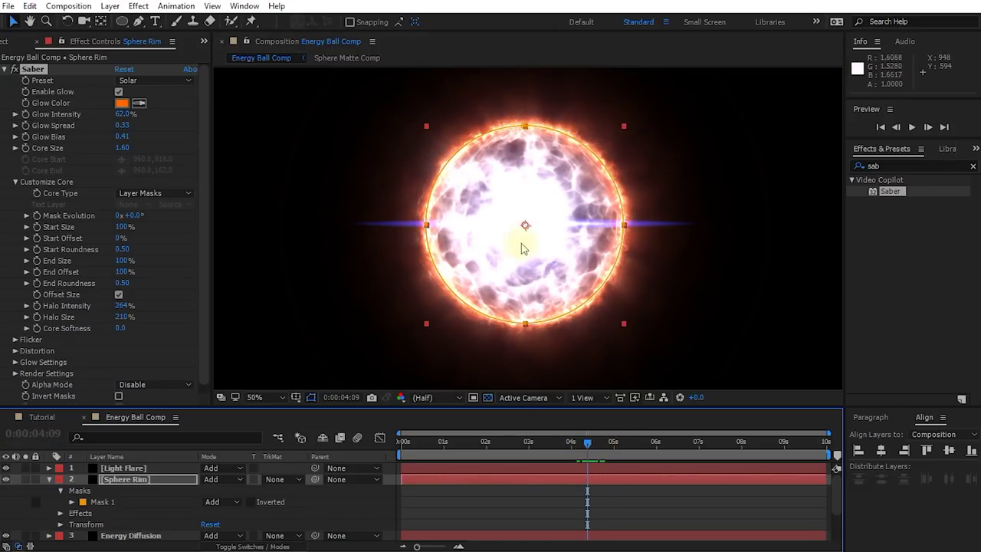
Step: Set the Turbulent Noise Brightness of Sphere Noise to -18.0 at its 0:00:04:00 keyframe and scrub around it to check
click(61, 479)
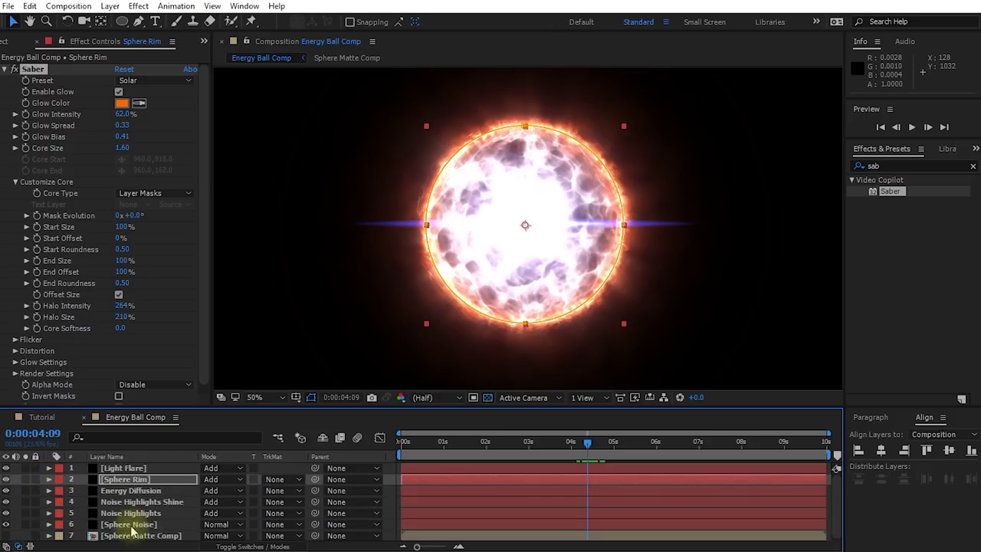
click(128, 525)
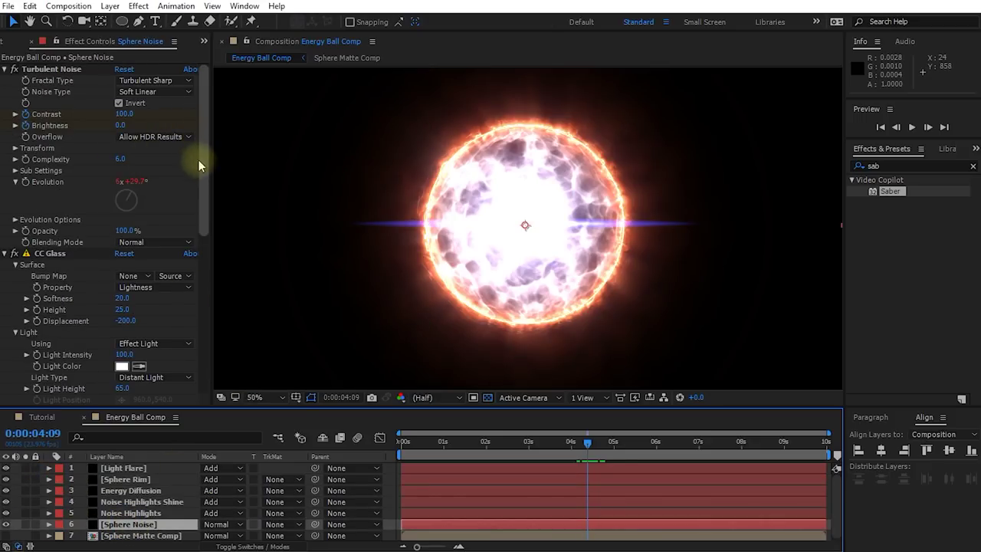
key(u)
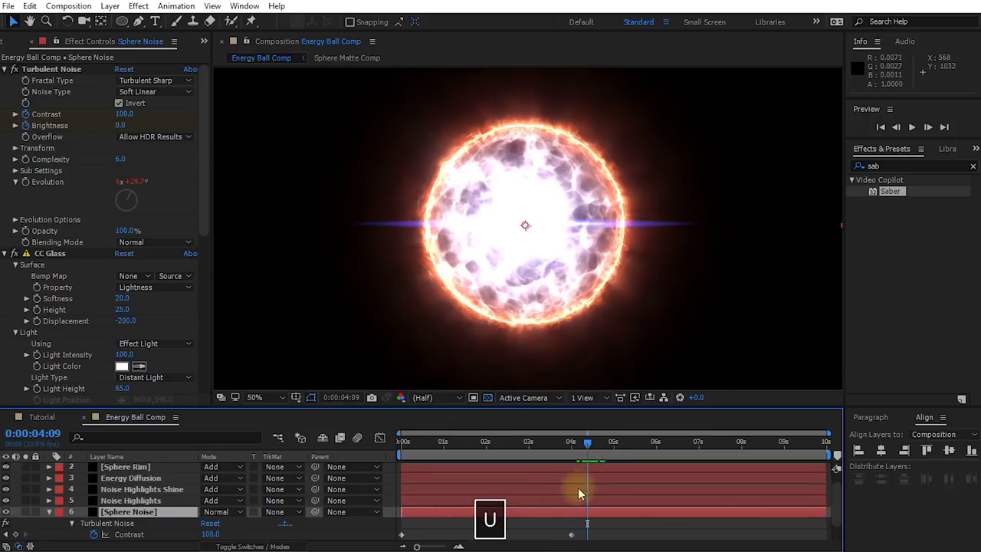
scroll(583, 529, down, 1)
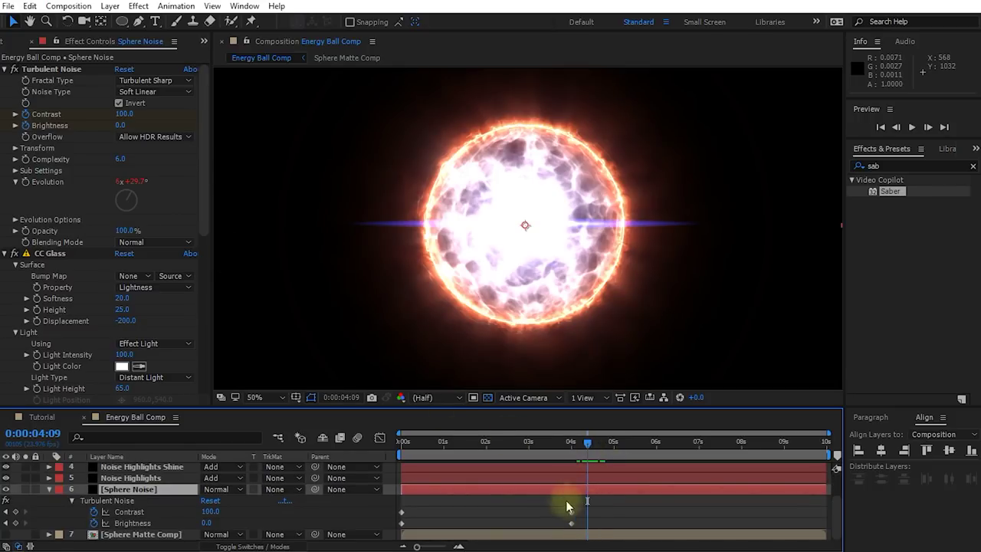
key(j)
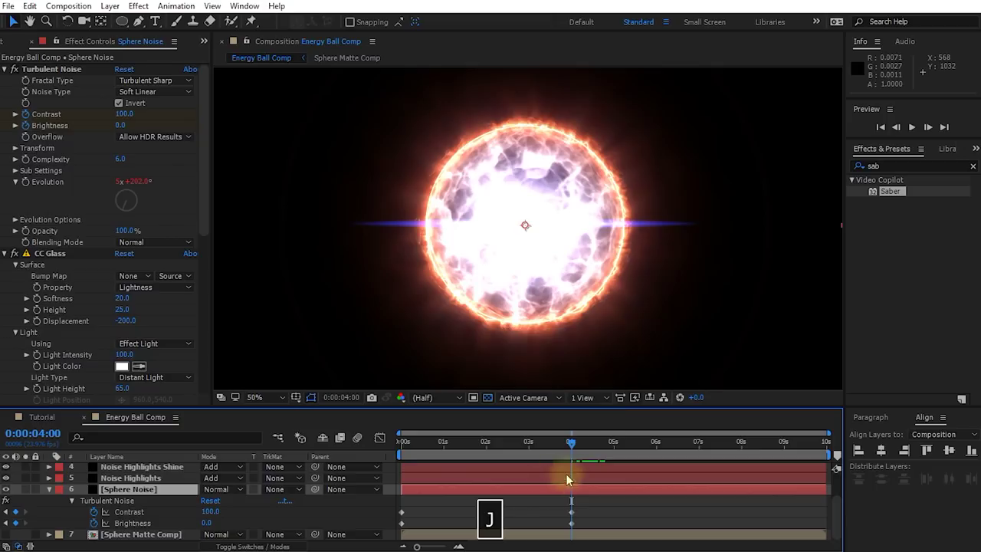
drag(122, 126, 102, 127)
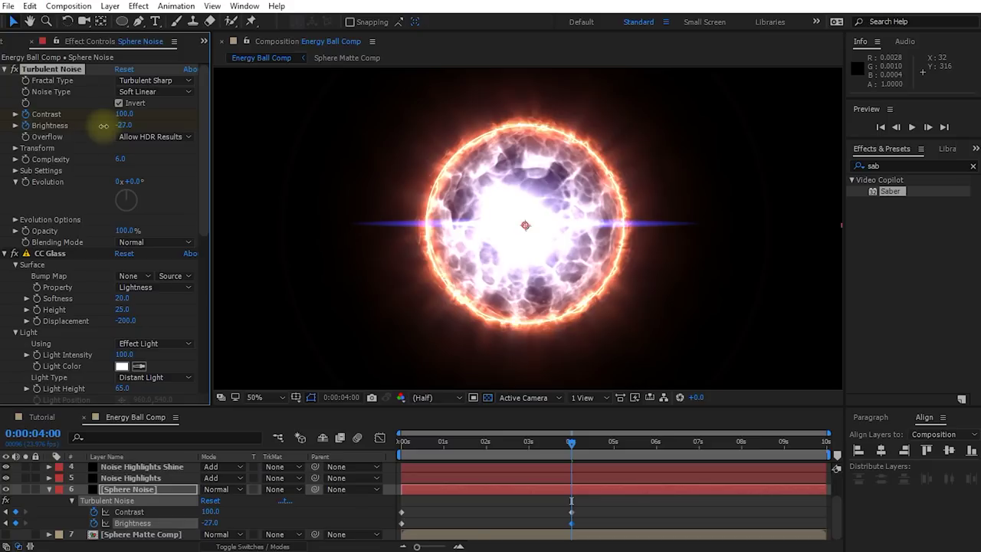
mouse_move(571, 443)
mouse_down()
mouse_move(532, 447)
mouse_move(620, 448)
mouse_move(571, 453)
mouse_up()
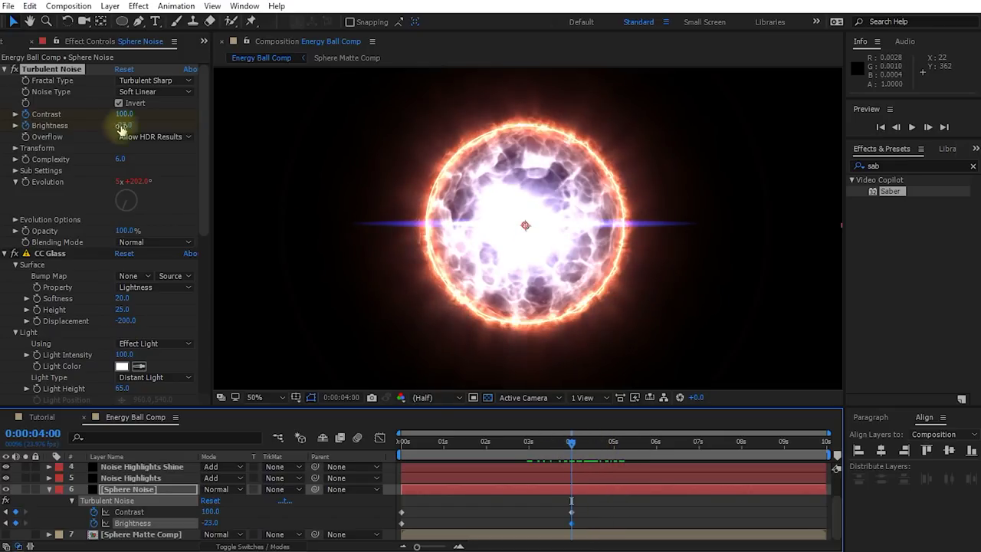
drag(127, 125, 130, 126)
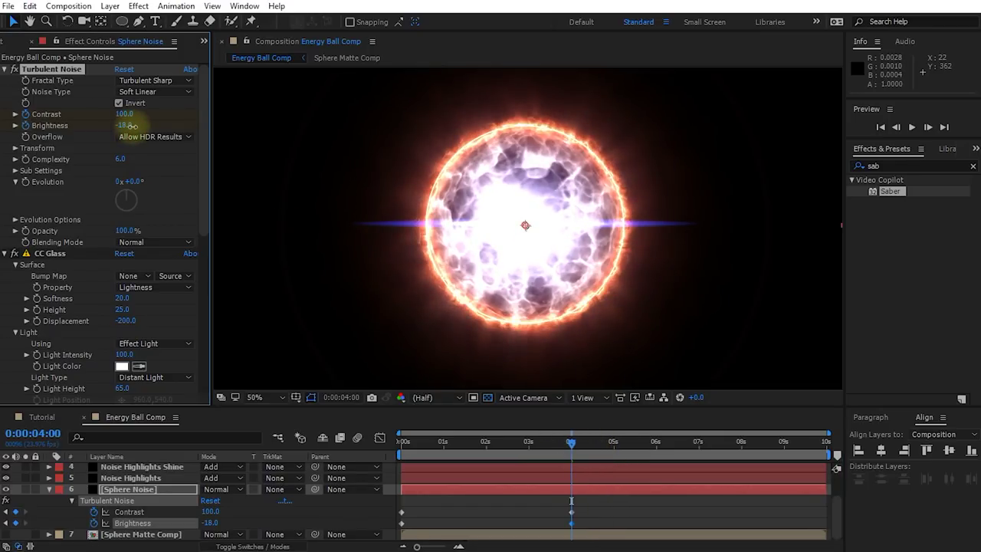
drag(571, 444, 652, 449)
mouse_move(588, 449)
mouse_down()
mouse_move(618, 444)
mouse_move(580, 445)
mouse_move(589, 450)
mouse_move(575, 454)
mouse_up()
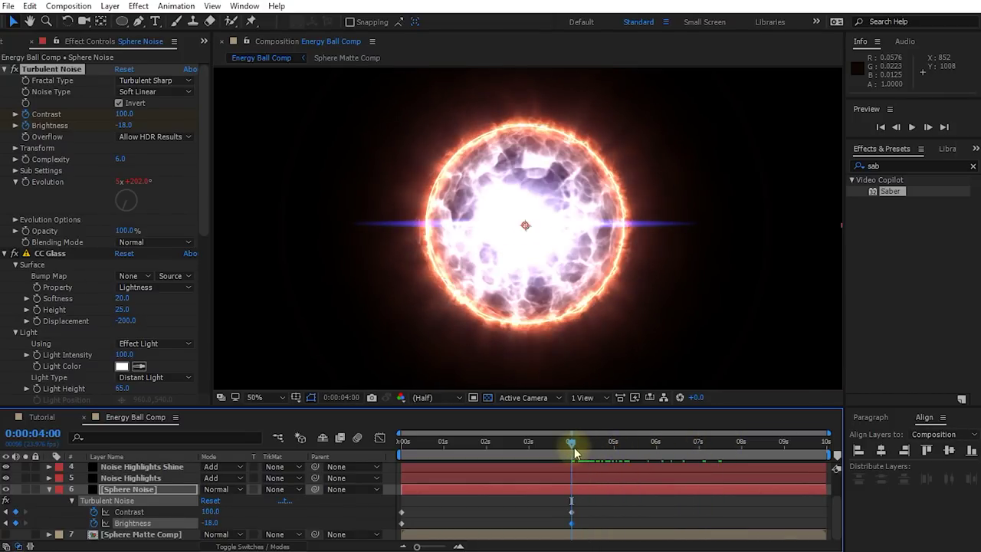
Step: Set the Turbulent Noise Brightness of Noise Highlights to 11.0 at 0:00:04:00
click(145, 478)
mouse_move(120, 128)
mouse_down()
mouse_move(141, 114)
mouse_move(126, 125)
mouse_up()
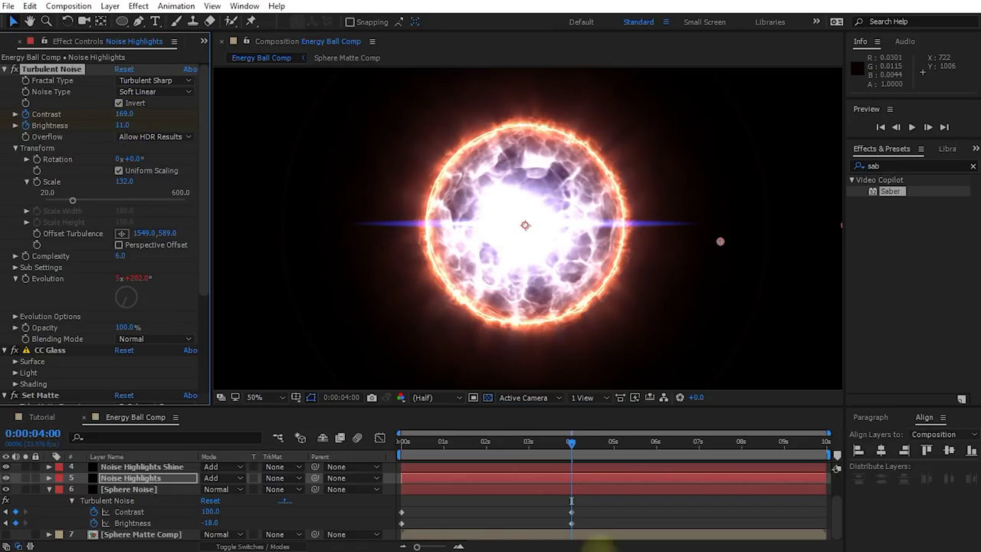
drag(573, 444, 576, 465)
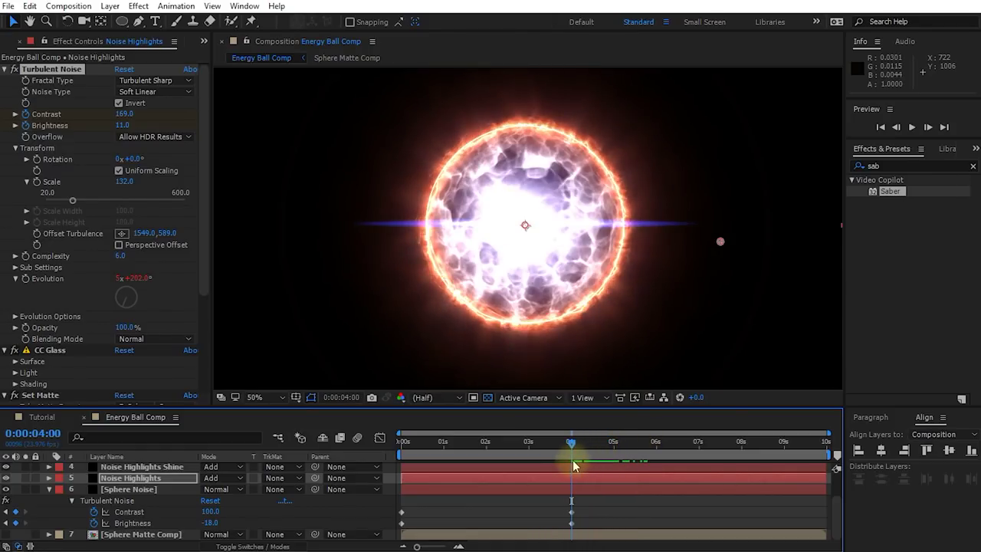
scroll(583, 510, up, 2)
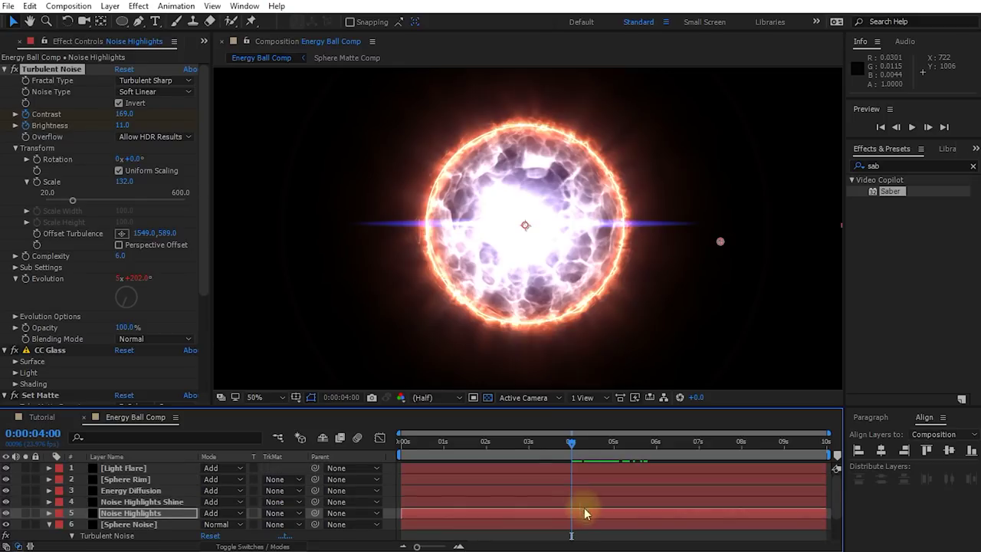
Step: Preview the opening of the energy ball animation from 0:00:00:00
drag(555, 454, 377, 458)
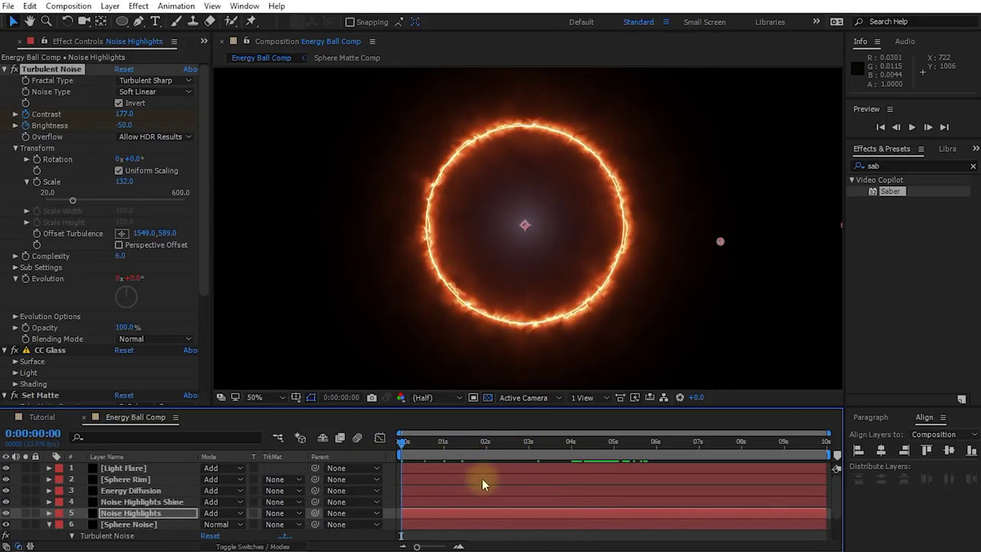
key(shift+space)
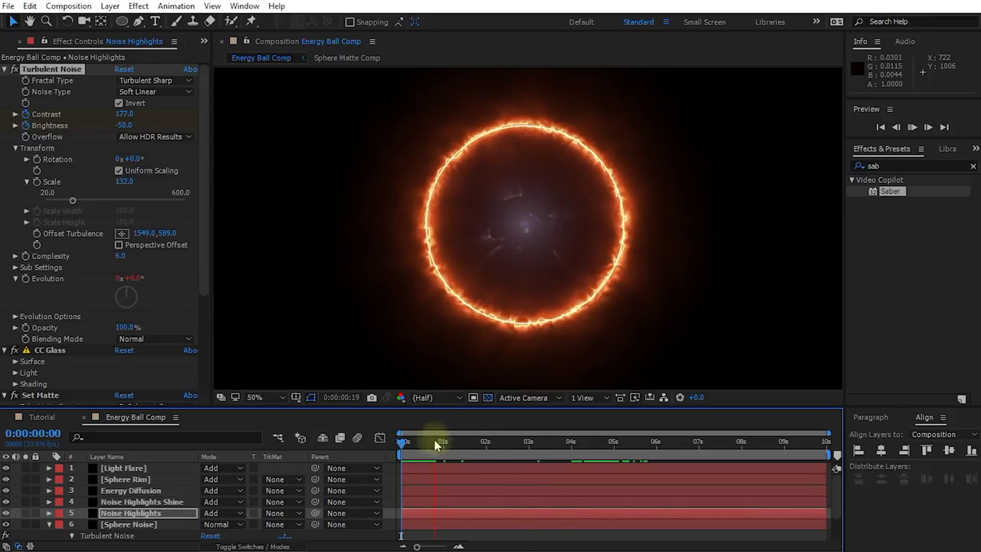
key(space)
Step: Add keyframes at 0:00:05:00 on Sphere Rim for Saber's Core Size of 1.60 and the layer's 100% opacity
drag(438, 455, 617, 459)
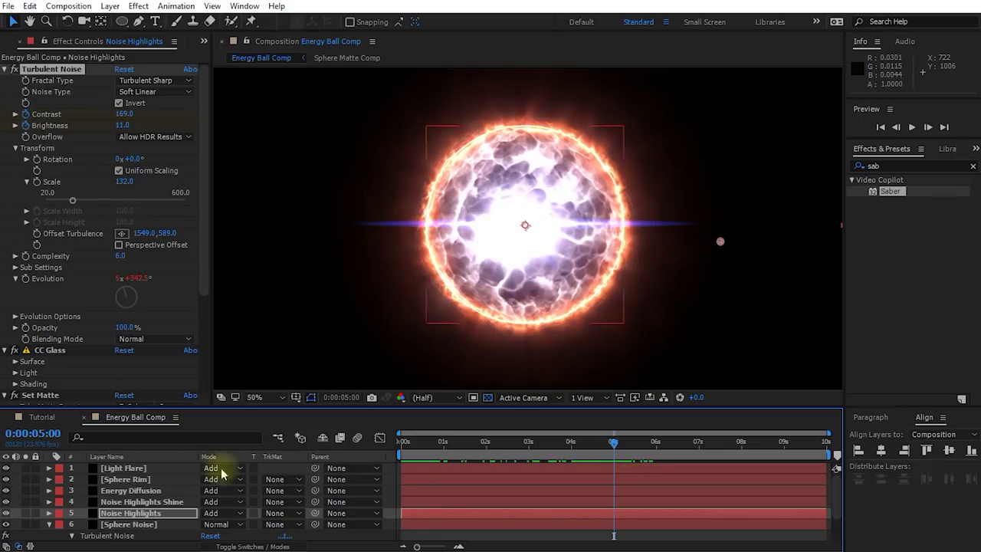
click(135, 479)
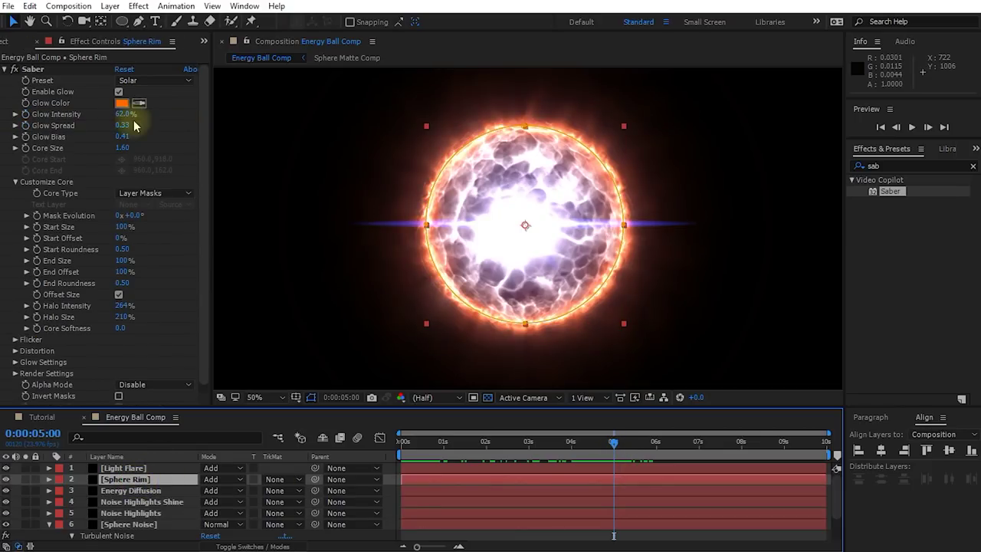
click(25, 148)
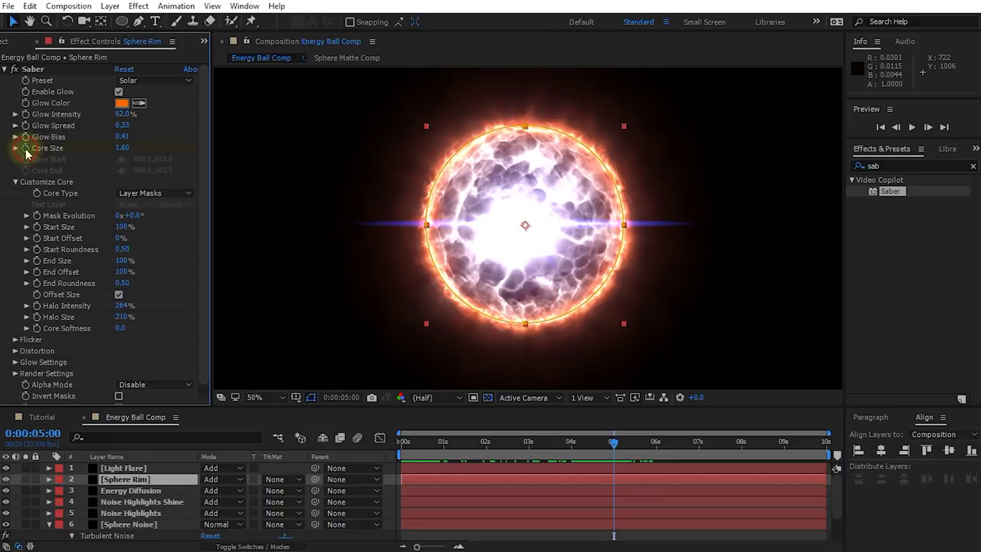
click(126, 482)
key(t)
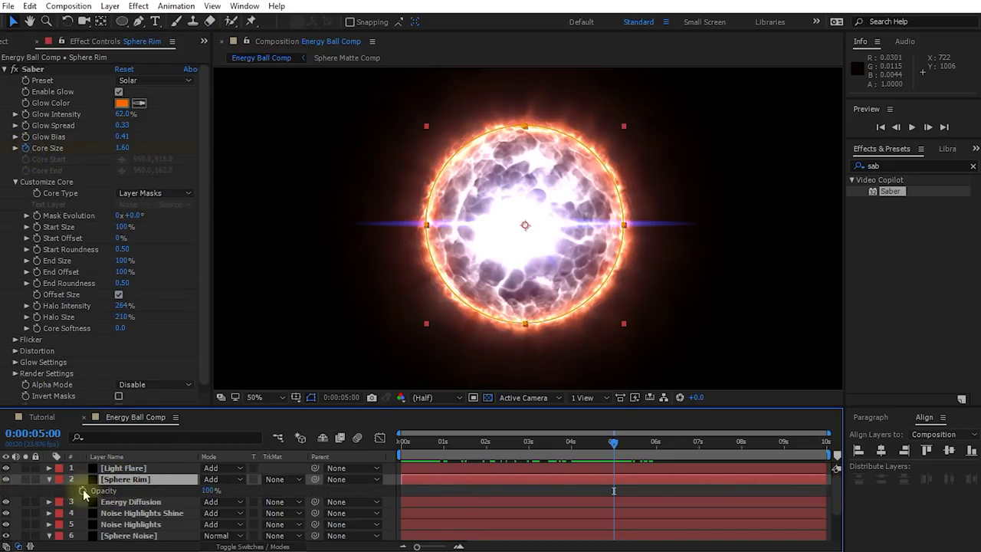
click(83, 491)
Step: Set Sphere Rim's opacity to 0% and Saber's Core Size to 0.00 at 0:00:03:10, and Easy Ease the opacity keyframes
drag(612, 443, 546, 454)
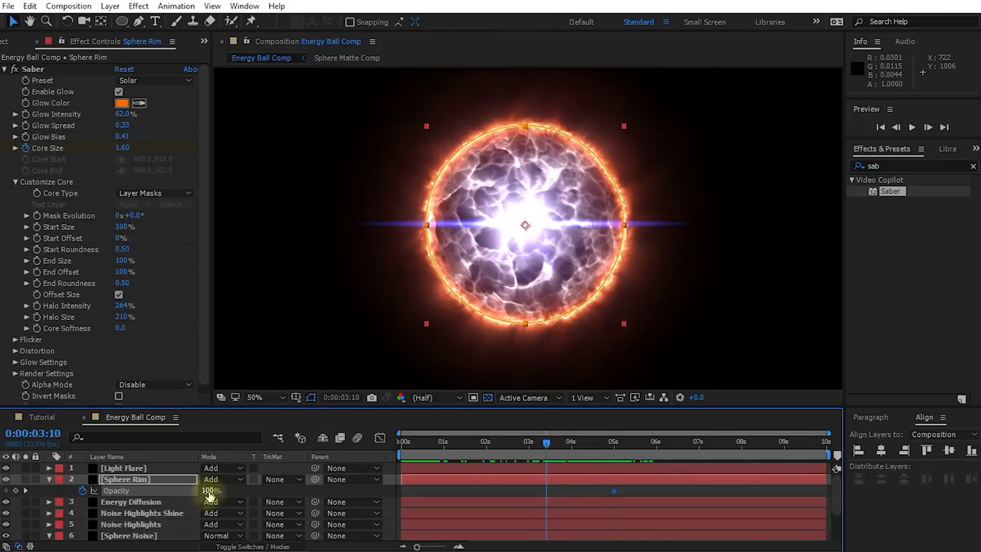
drag(210, 491, 172, 492)
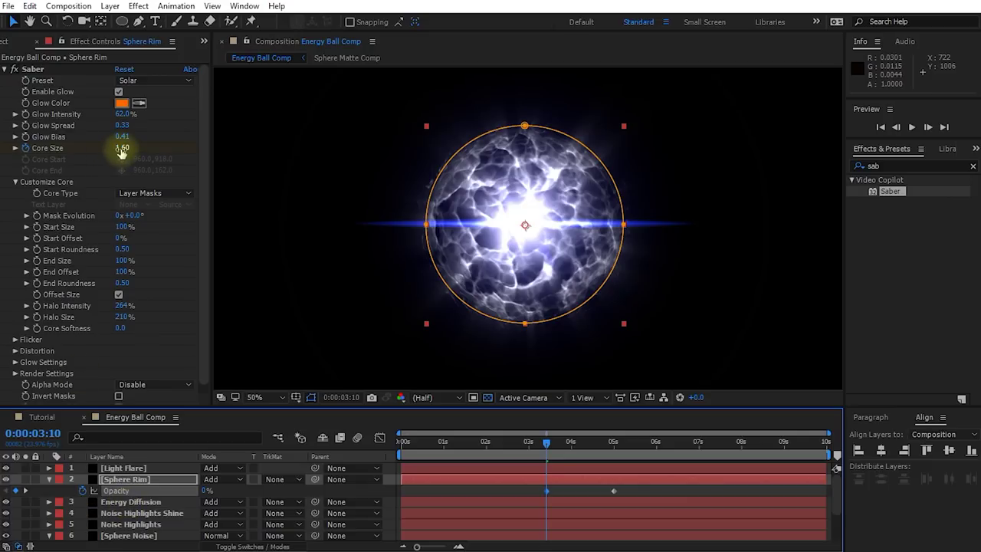
drag(115, 150, 101, 150)
drag(528, 485, 652, 507)
key(F9)
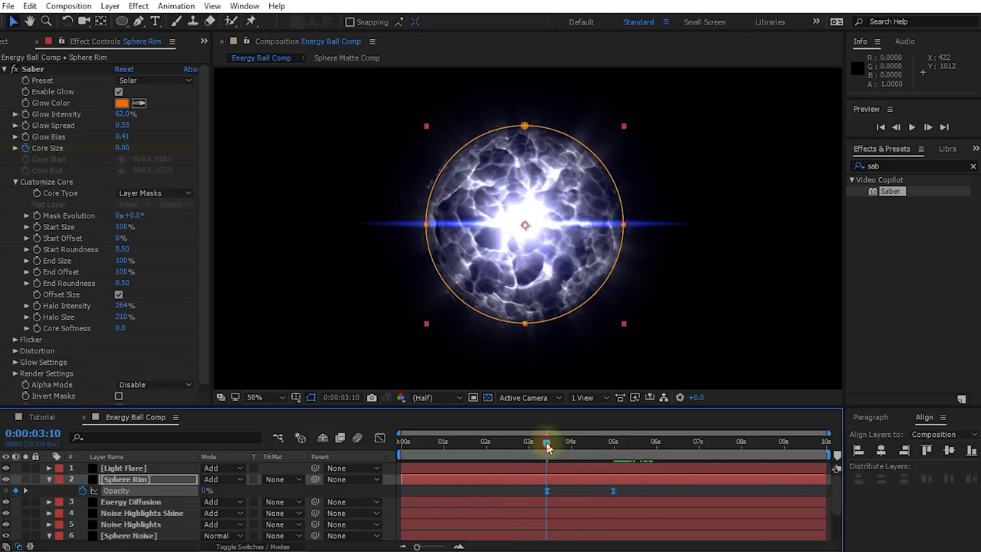
Step: Scrub through the rim's fade-in and preview the whole animation from the start
drag(549, 447, 570, 447)
click(661, 486)
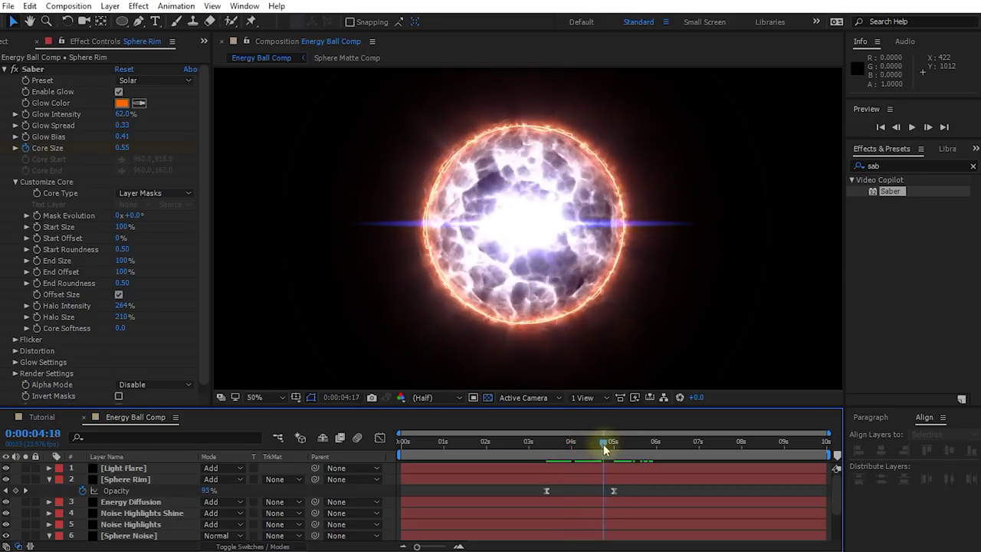
drag(621, 451, 379, 452)
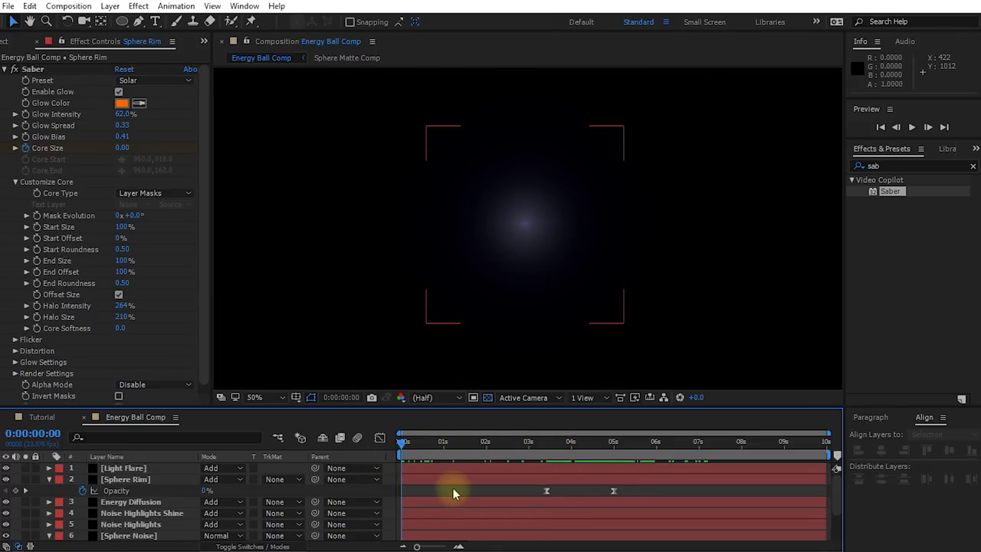
key(space)
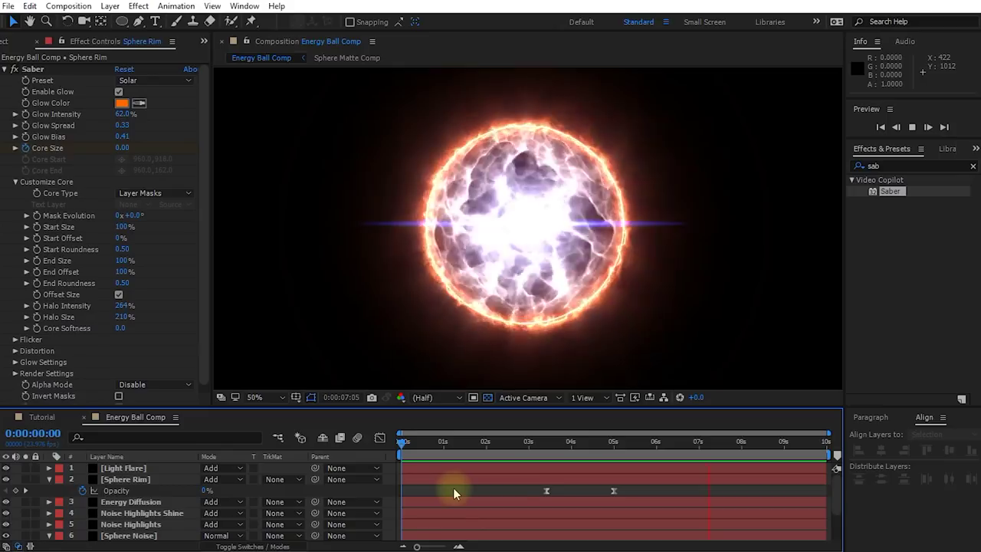
key(space)
Step: Move Sphere Rim's opacity keyframes earlier, the first to about 0:00:03:04 and the second to 0:00:04:00
drag(761, 441, 590, 460)
drag(614, 491, 588, 486)
drag(587, 444, 565, 449)
click(547, 491)
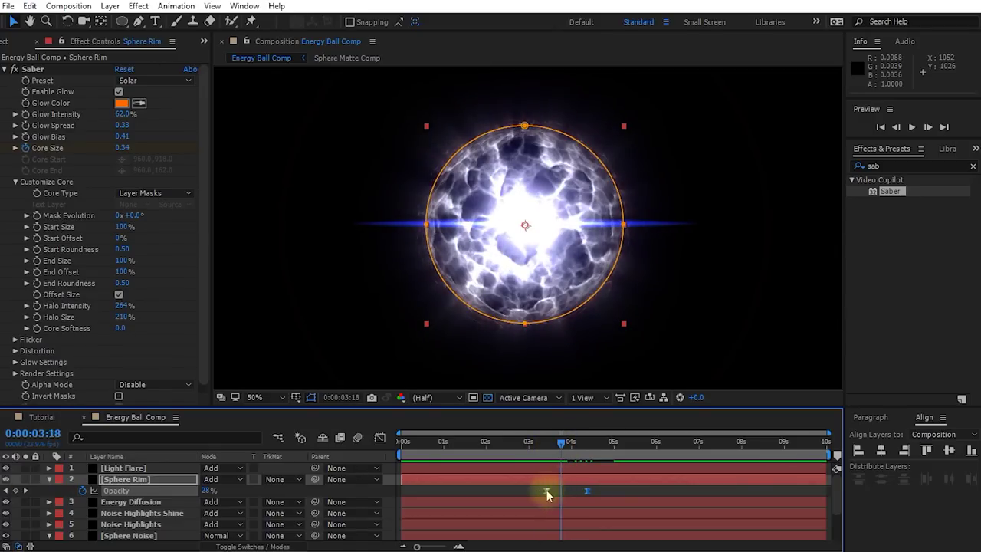
drag(587, 491, 569, 491)
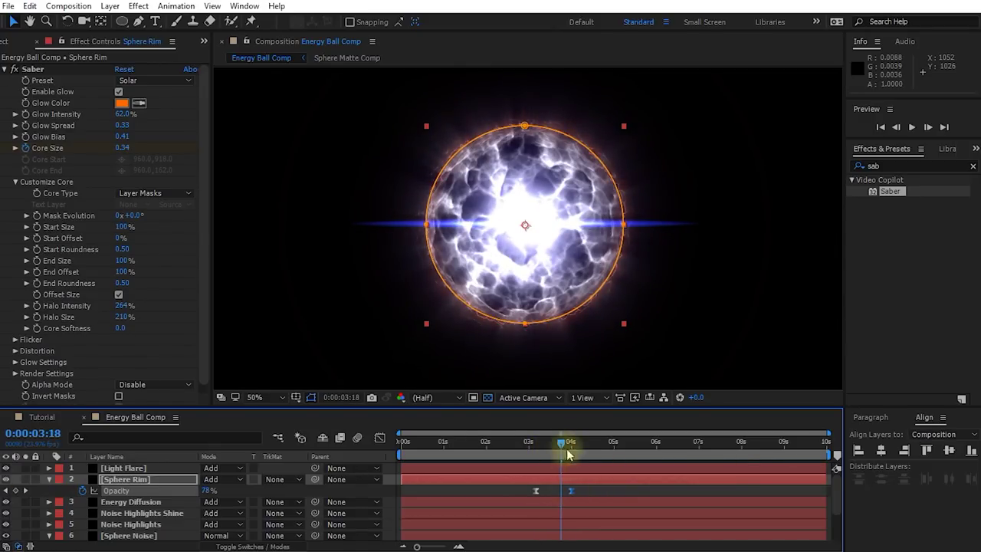
Step: Change Sphere Rim's Saber Glow Color to light cyan 85FFEC while viewing the frame at 0:00:08:06
drag(562, 444, 750, 461)
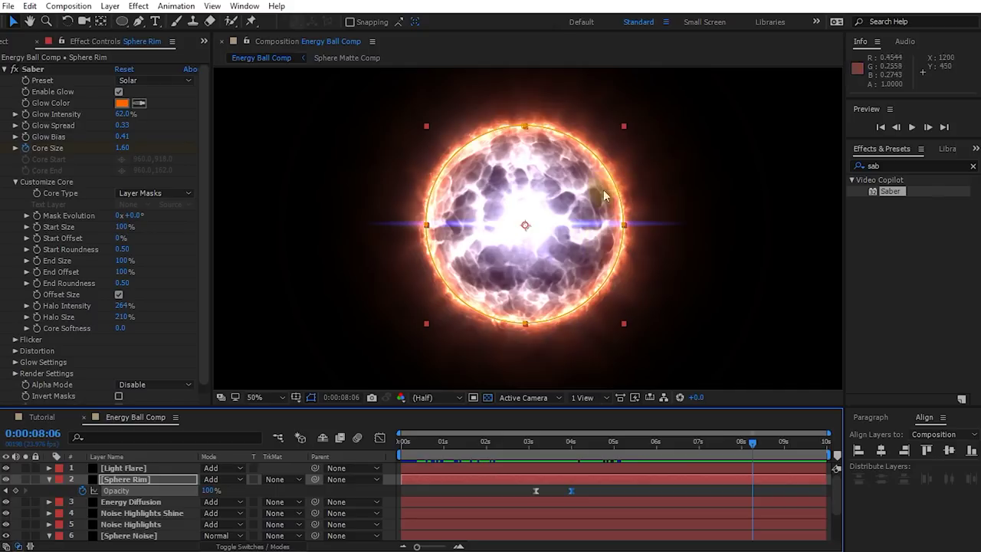
click(122, 103)
drag(609, 254, 830, 261)
mouse_move(722, 336)
mouse_down()
mouse_move(749, 344)
mouse_move(776, 377)
mouse_up()
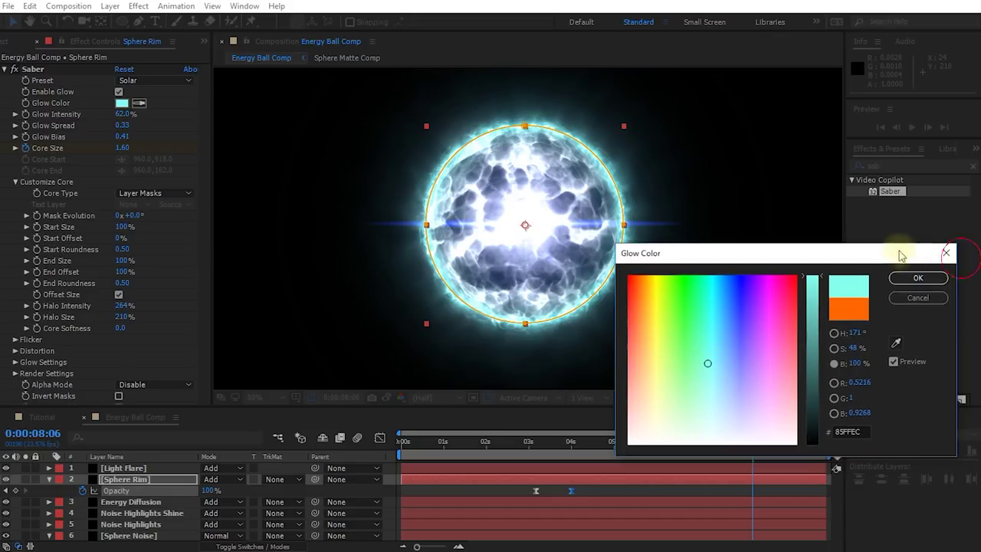
click(968, 286)
Step: Check the recoloured rim at 0:00:08:00 and collapse the properties of Sphere Rim and Sphere Noise
mouse_move(752, 444)
mouse_down()
mouse_move(674, 444)
mouse_move(771, 445)
mouse_move(741, 445)
mouse_up()
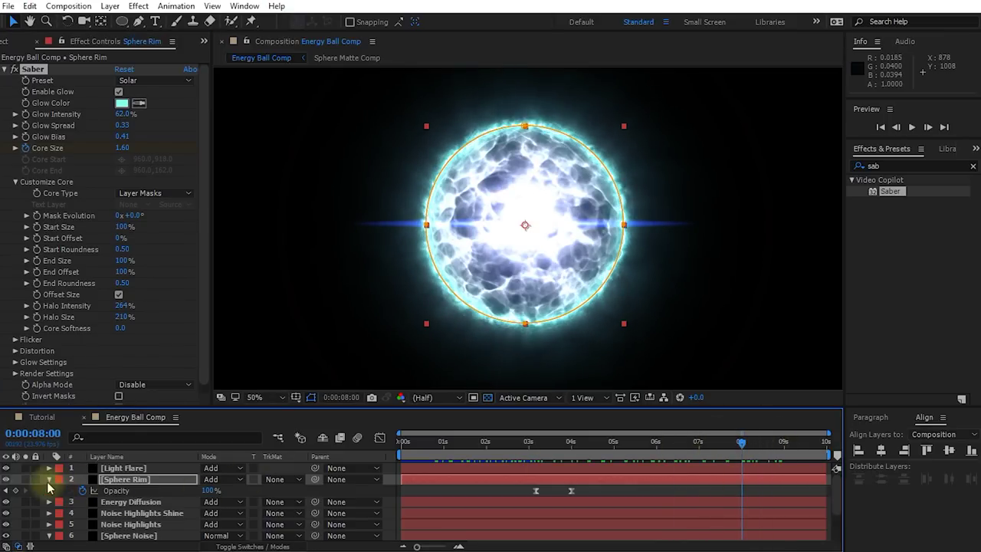
click(49, 479)
click(364, 546)
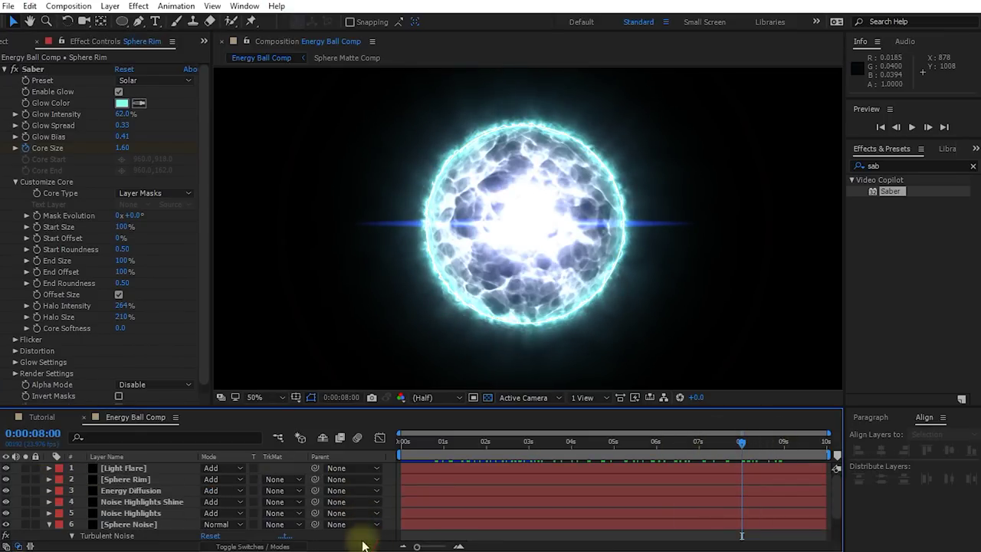
click(49, 525)
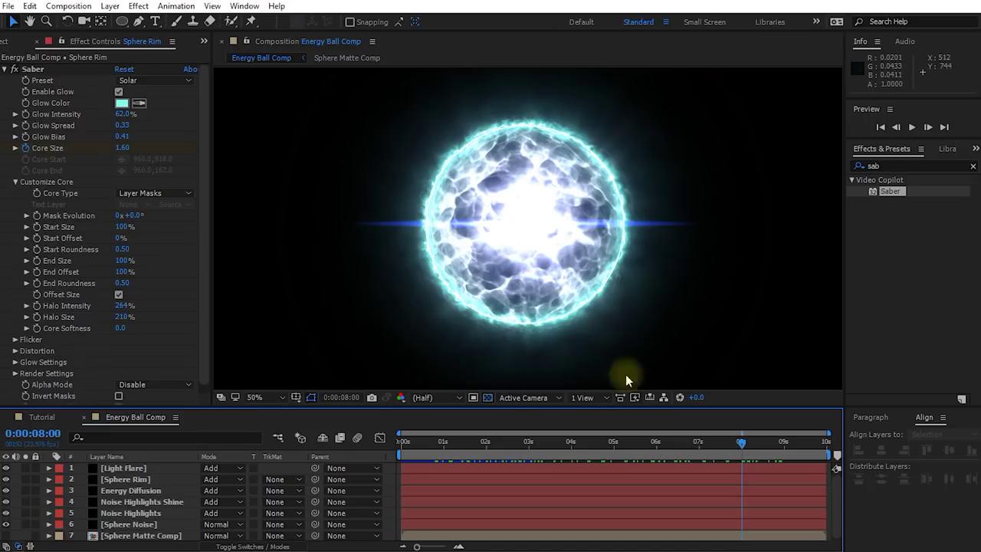
Step: Preview the energy ball with its cyan rim from 0:00:00:00
drag(753, 446, 379, 466)
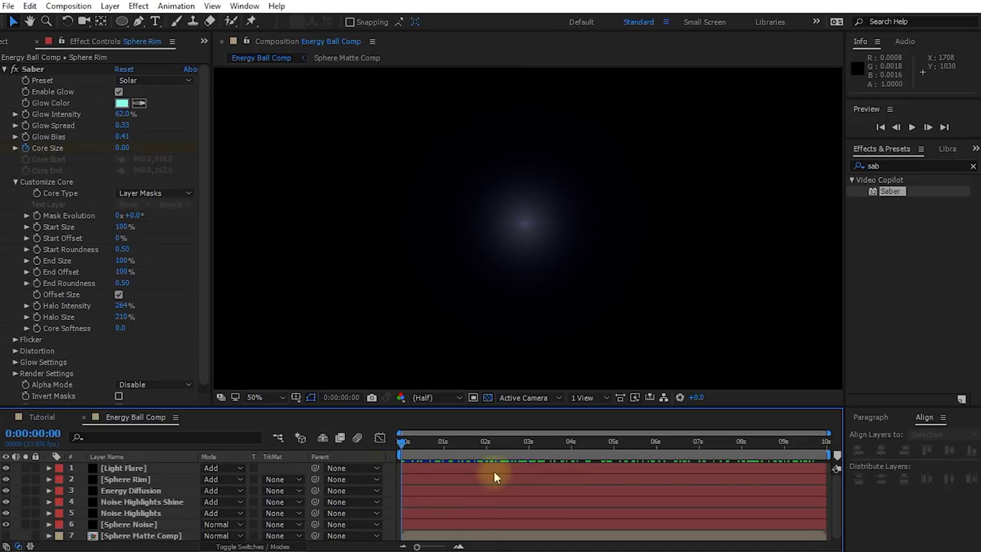
key(space)
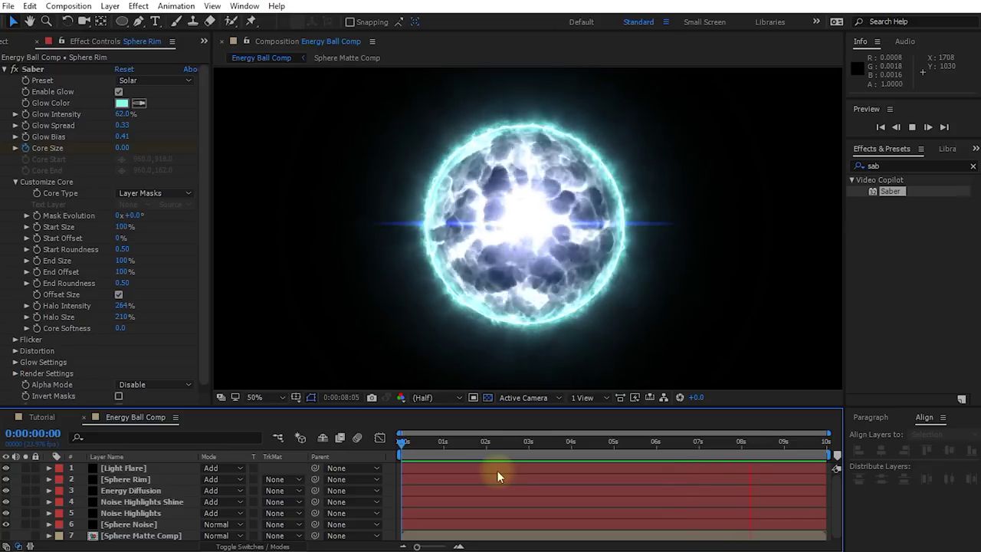
key(space)
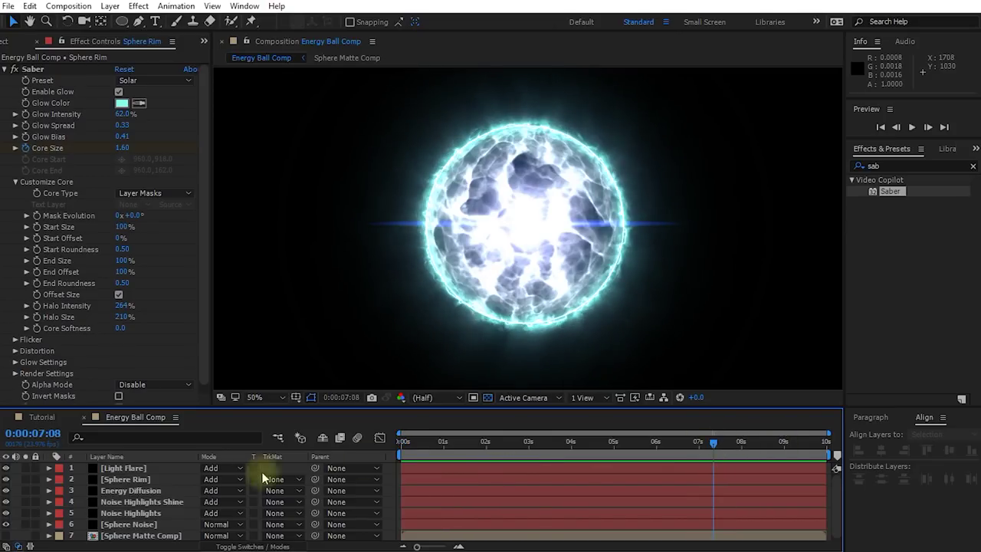
Step: Apply the Hue/Saturation effect to the Light Flare layer
click(125, 468)
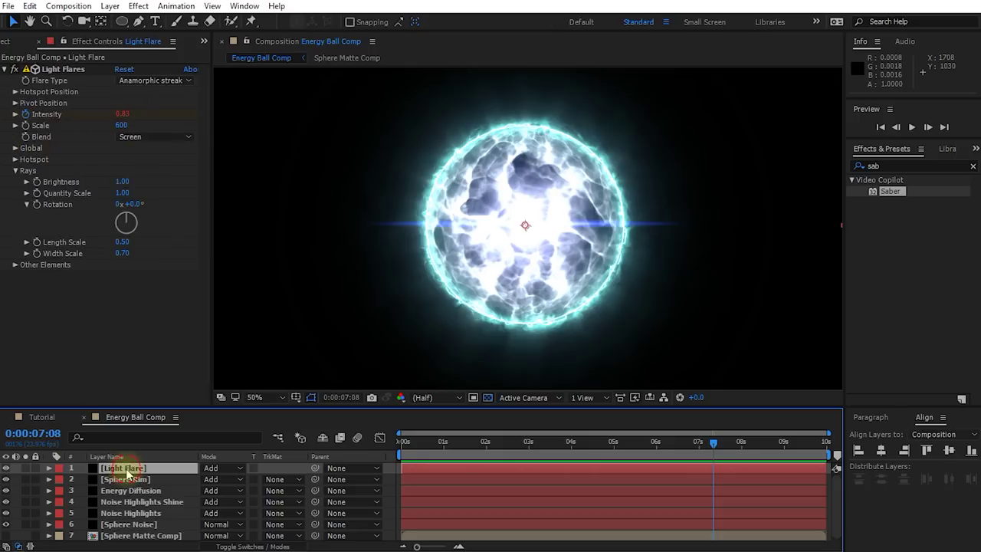
click(887, 165)
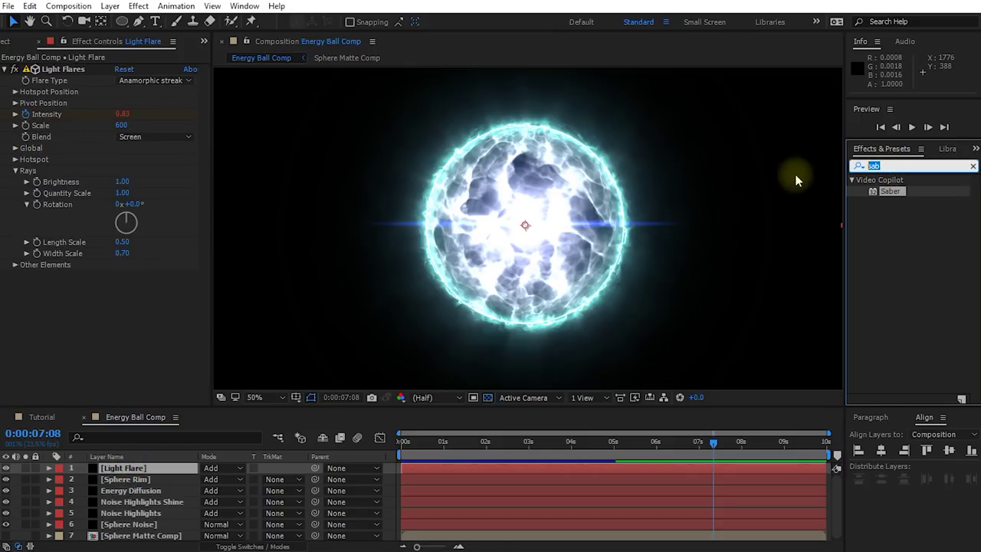
text(sat)
drag(917, 236, 482, 233)
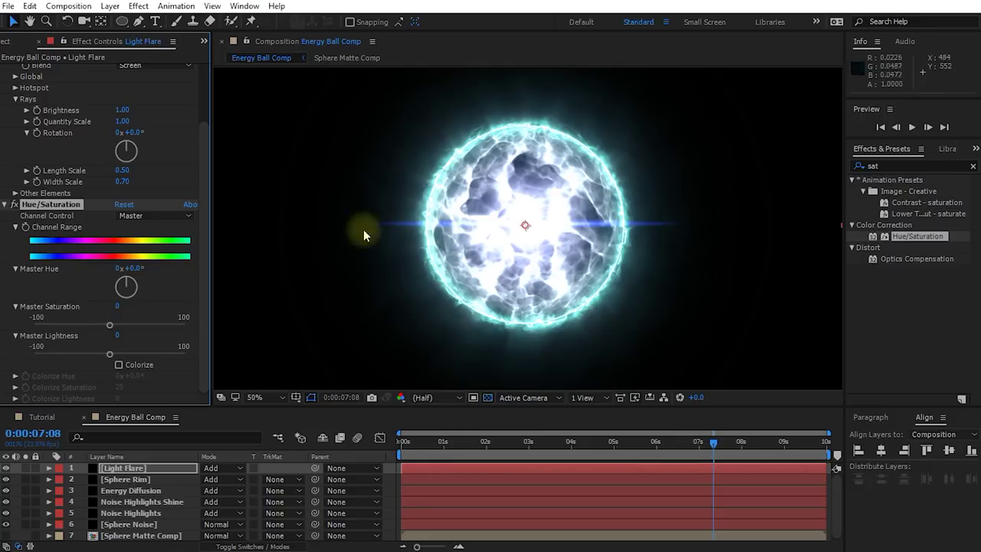
Step: Set Light Flare's Master Hue to 271° and Master Saturation to -67, and check the colour at 0:00:06:00
drag(130, 279, 51, 325)
drag(116, 290, 116, 290)
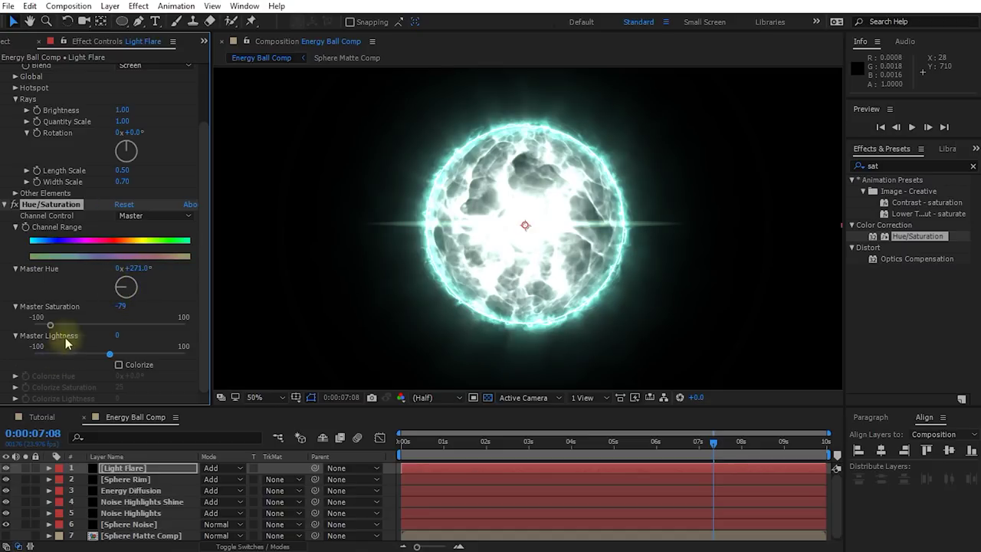
drag(66, 330, 60, 328)
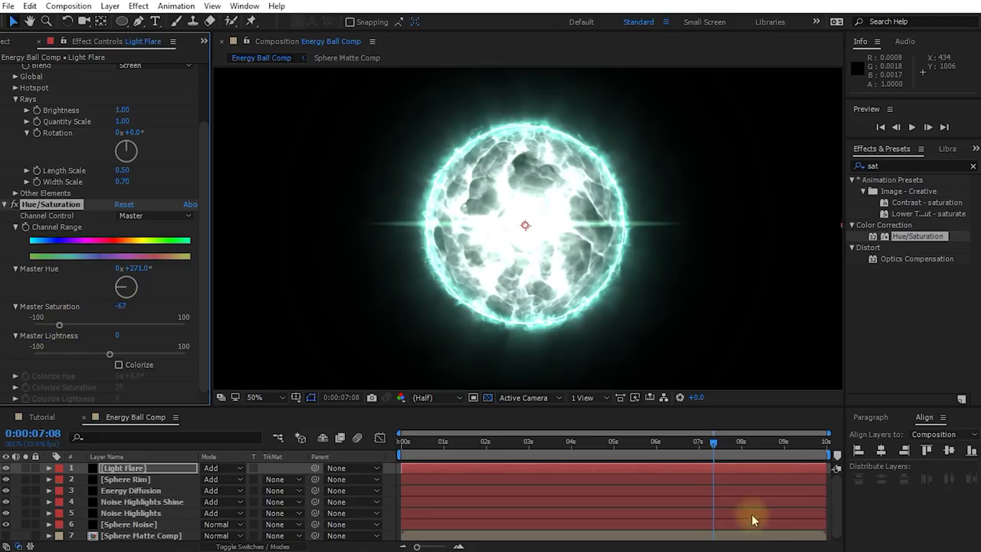
drag(713, 445, 656, 469)
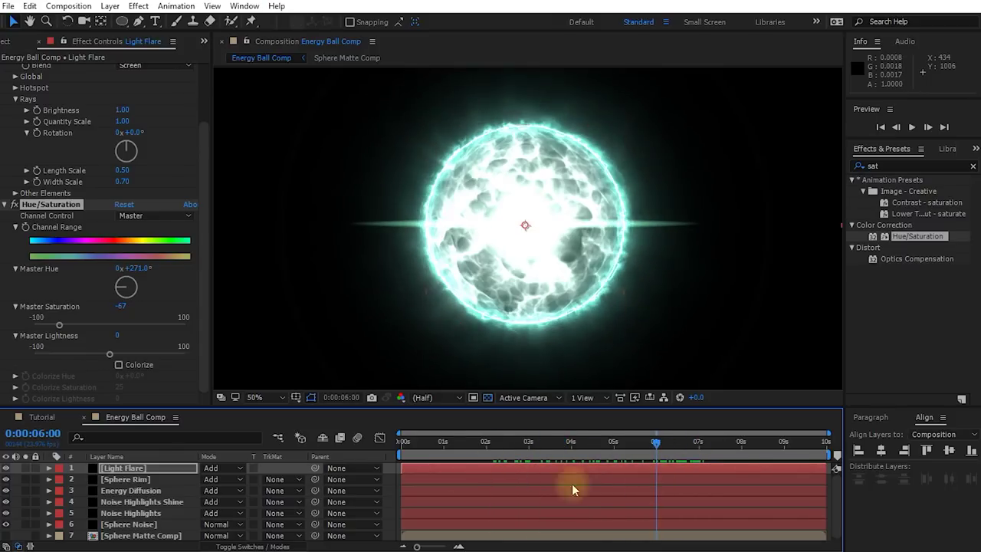
Step: Add Energy Ball Comp as the topmost layer of the Tutorial composition and set its blending mode to Screen
click(38, 418)
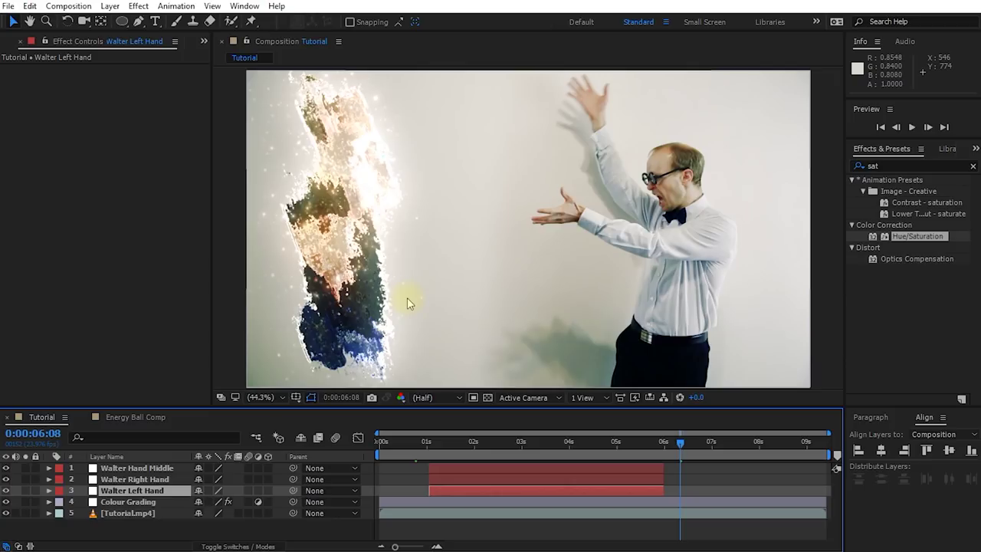
drag(680, 448, 606, 458)
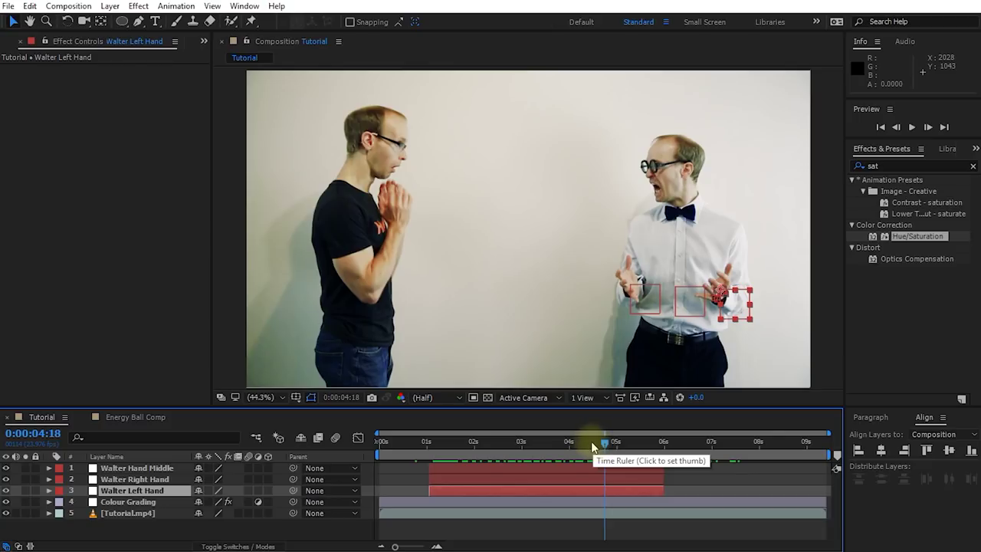
click(16, 42)
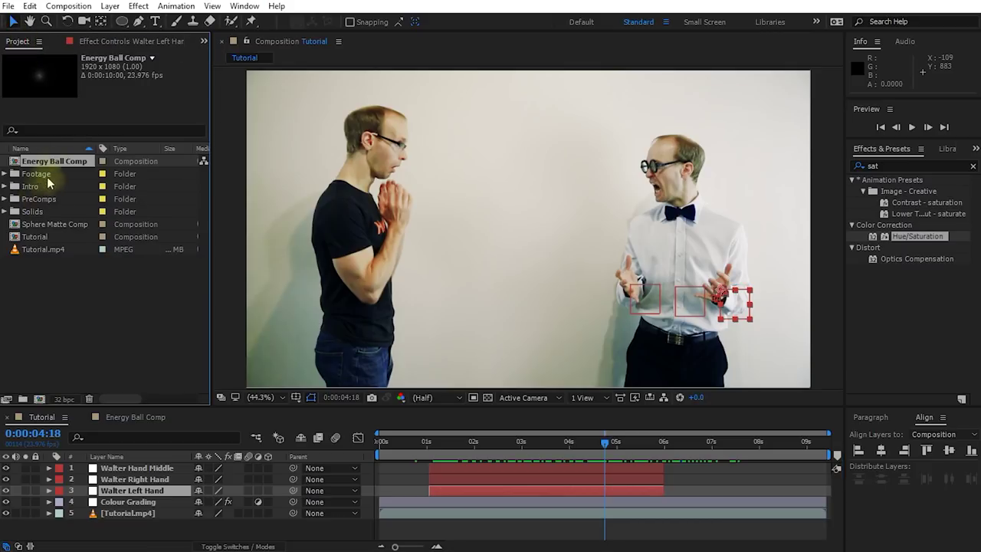
drag(33, 165, 493, 459)
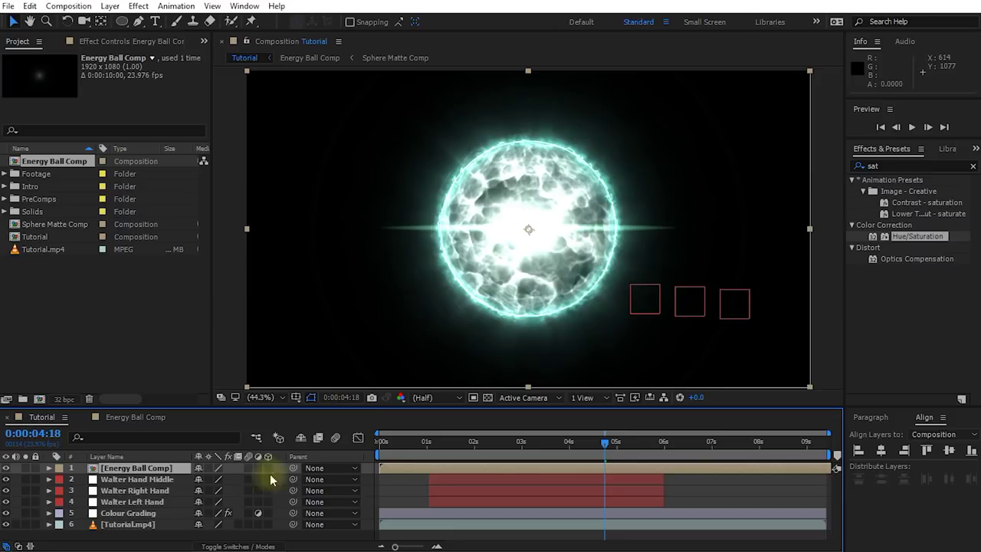
key(F4)
click(204, 467)
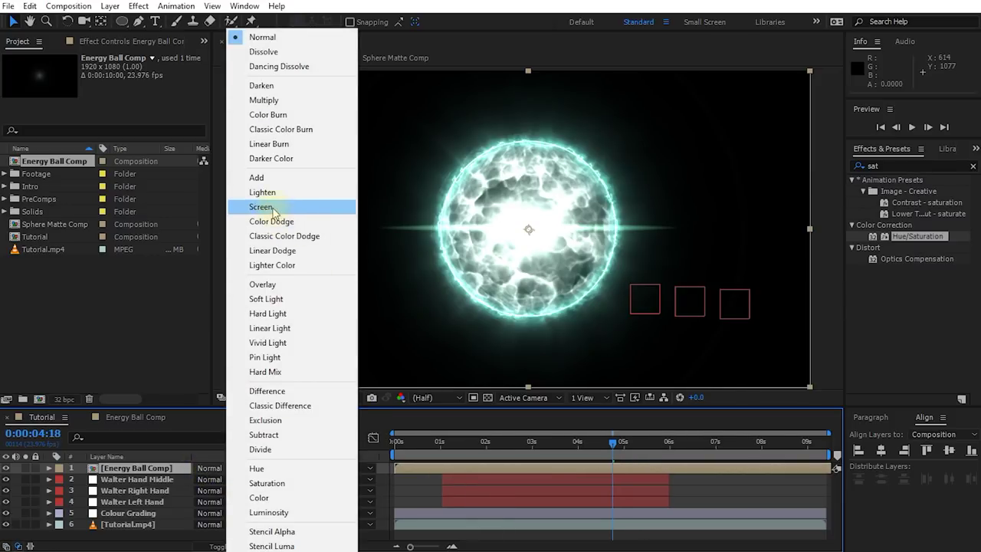
click(260, 207)
Step: Scale Energy Ball Comp down, place it between the right-hand man's hands at 0:00:04:14, and parent it to Walter Hand Middle
drag(812, 390, 649, 321)
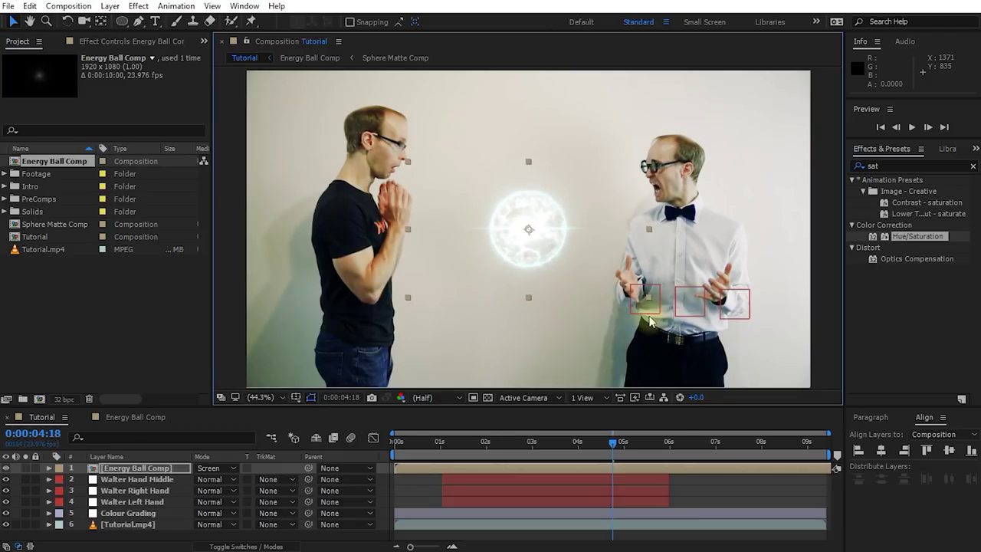
drag(584, 273, 690, 292)
mouse_move(612, 452)
mouse_down()
mouse_move(441, 467)
mouse_move(604, 469)
mouse_up()
drag(695, 266, 697, 263)
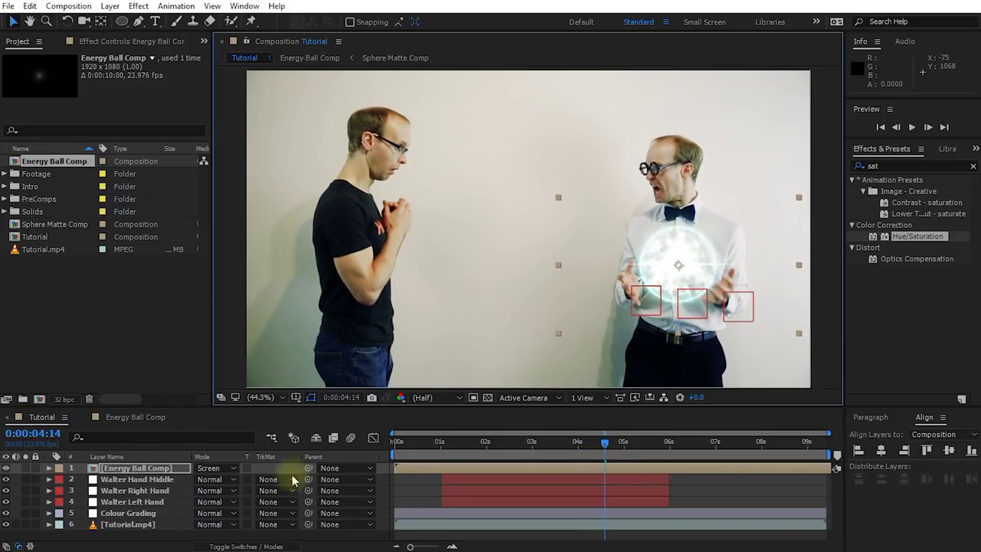
drag(308, 468, 135, 485)
key(F2)
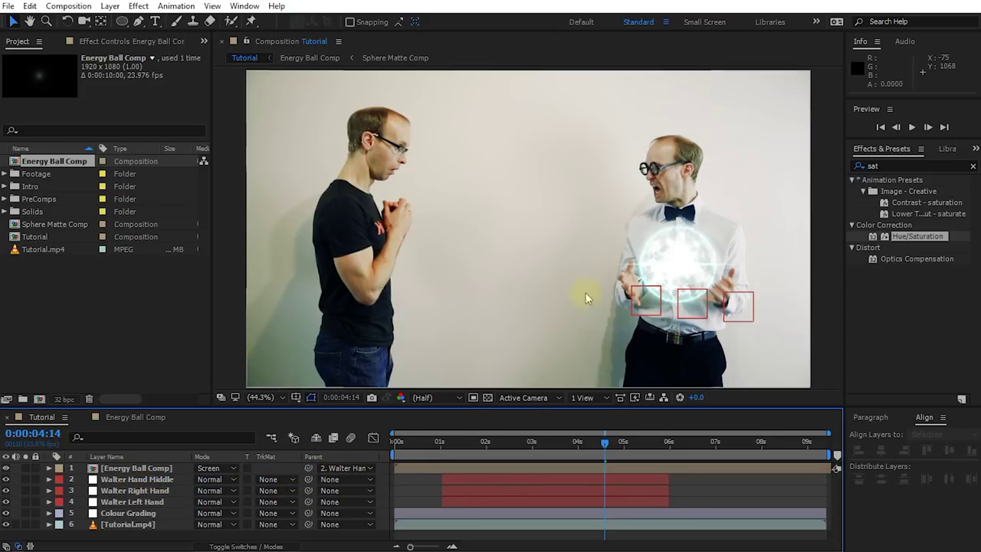
Step: Keyframe Energy Ball Comp's Position at 0:00:05:21, and at 0:00:06:01 move it out of frame past the left-hand man to about -1239.8, -521.2
drag(601, 447, 665, 452)
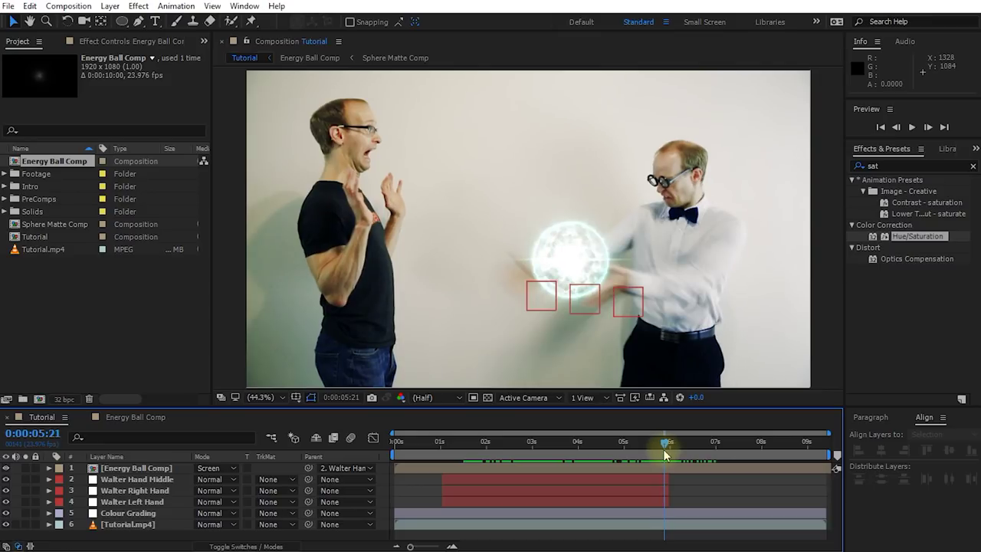
click(171, 469)
key(p)
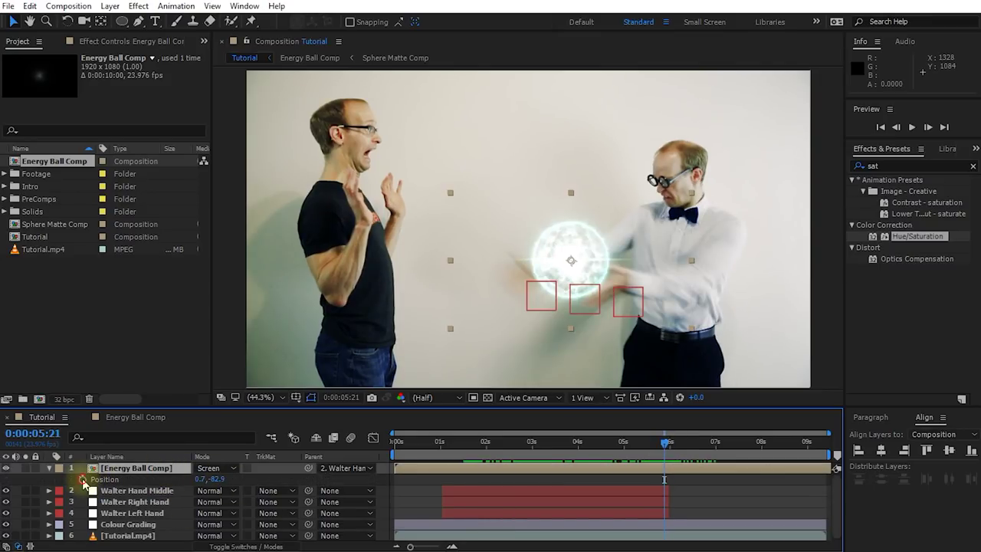
click(82, 479)
drag(668, 447, 671, 444)
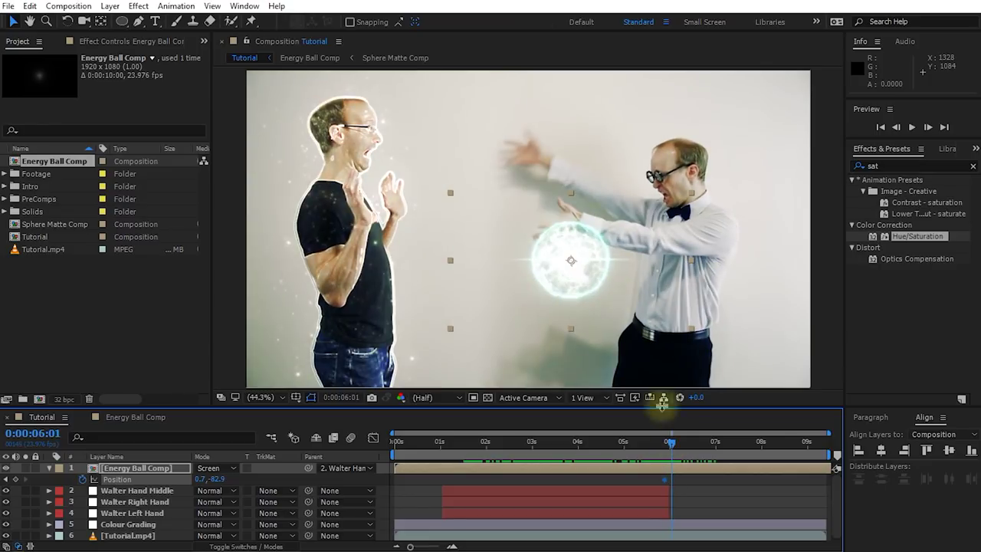
drag(589, 282, 225, 151)
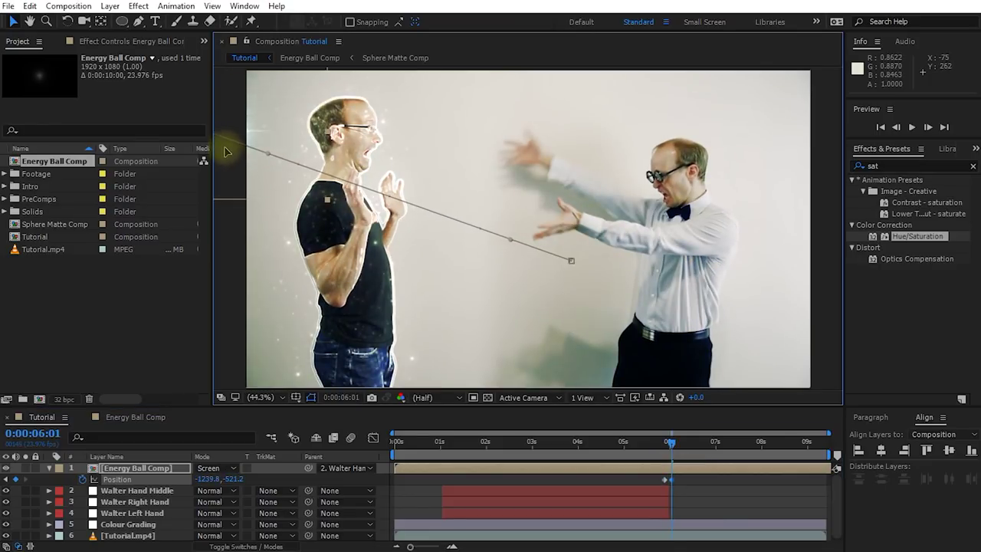
Step: Preview the ball throw and enable motion blur for the composition and the Energy Ball Comp layer
drag(669, 447, 580, 458)
key(space)
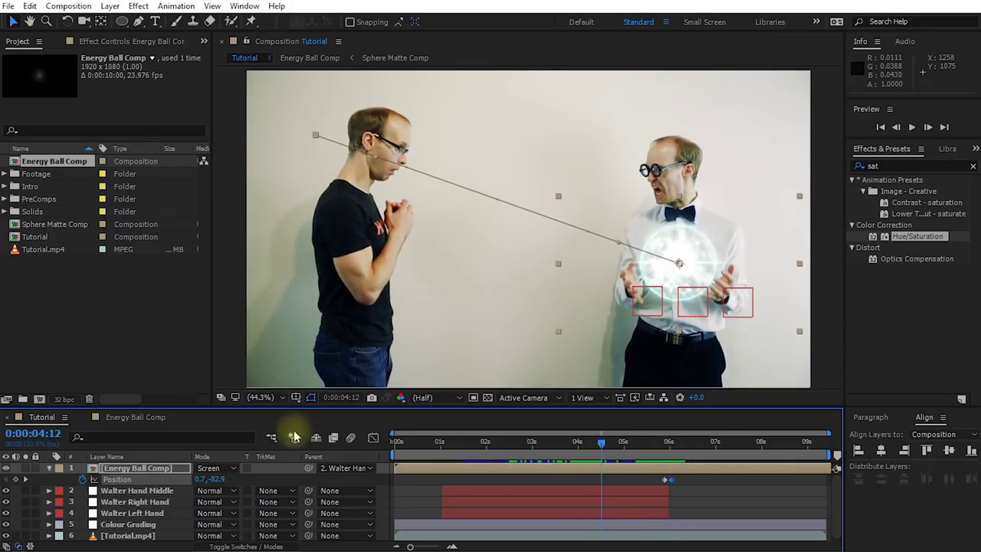
click(351, 438)
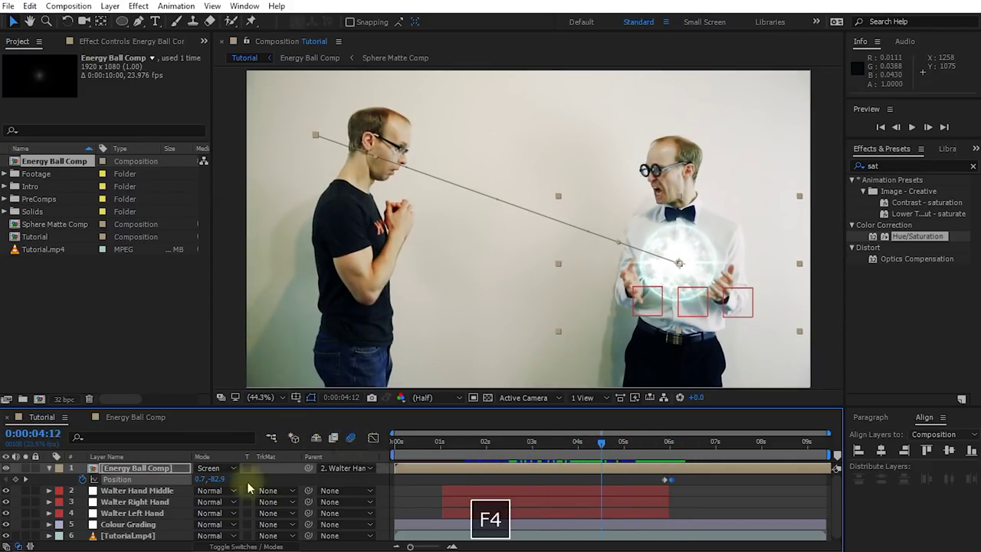
key(F4)
drag(602, 447, 622, 463)
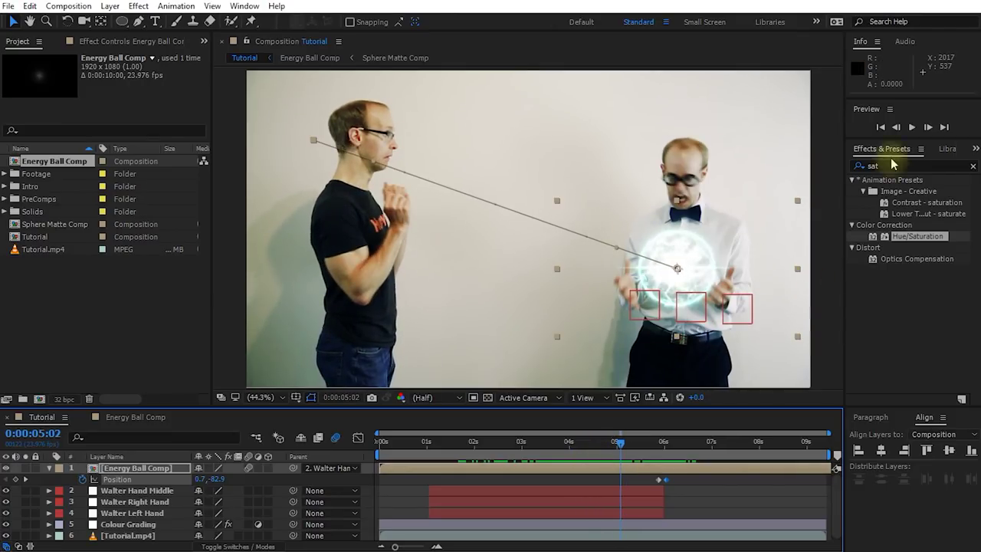
Step: Apply VC Color Vibrance to Energy Ball Comp and set its colour to a bright green
click(902, 166)
text(vc c)
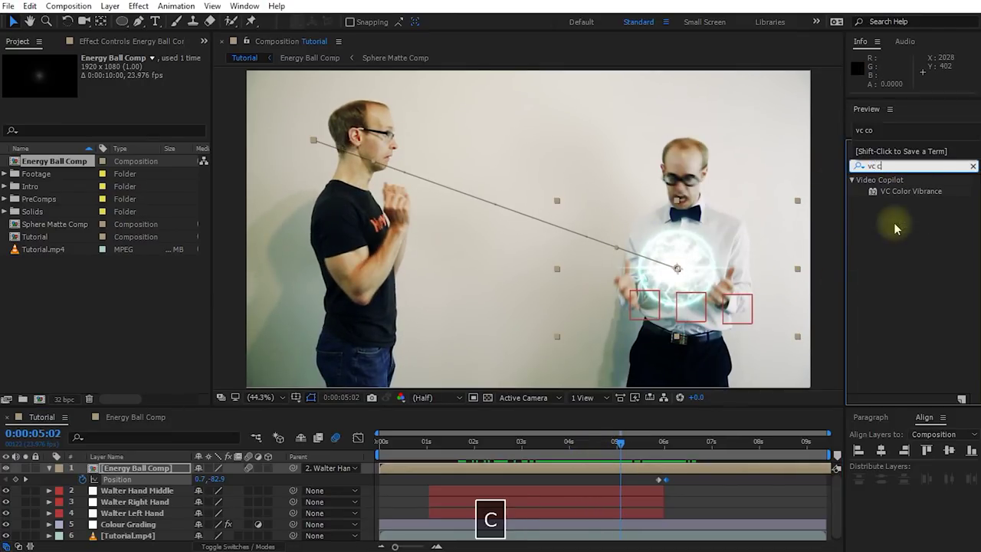
double_click(914, 192)
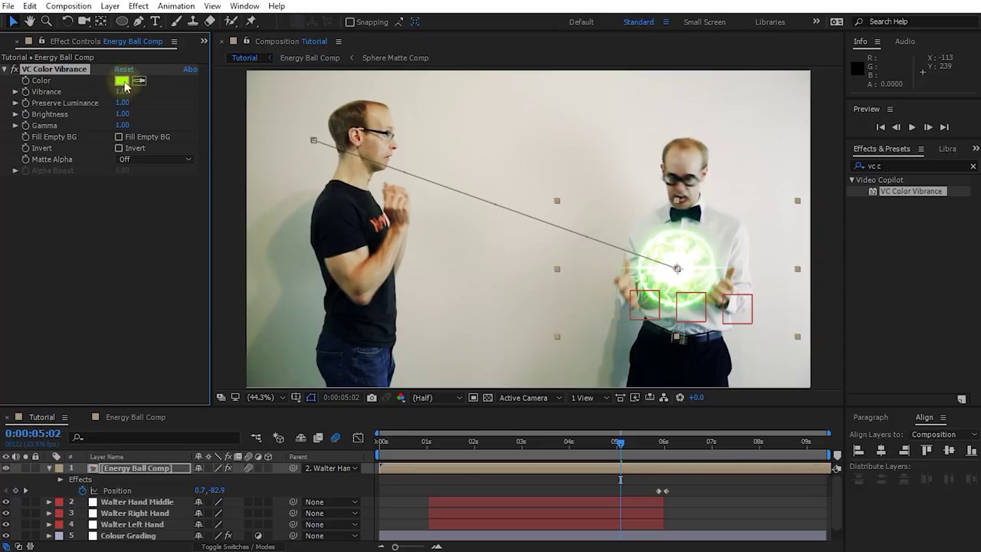
click(122, 81)
drag(728, 260, 179, 197)
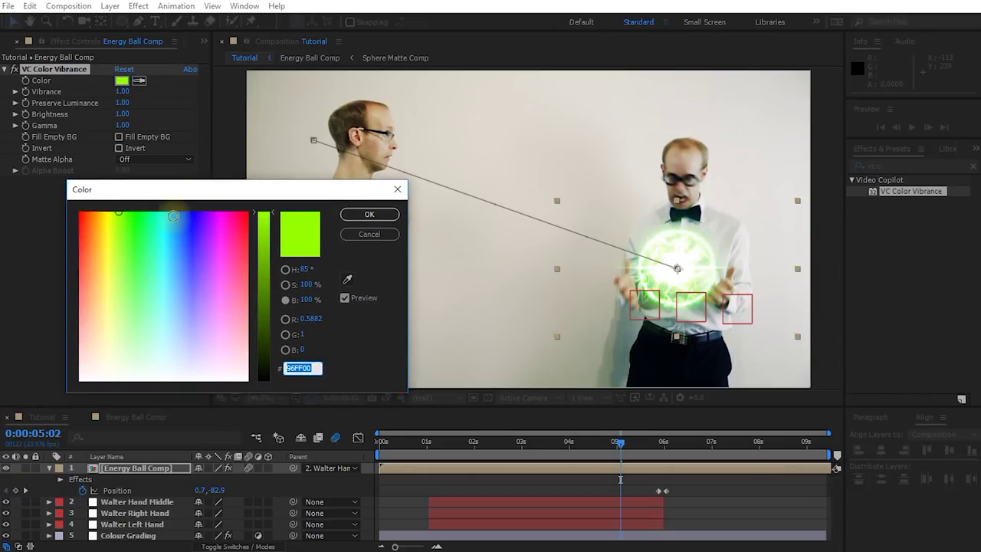
click(143, 207)
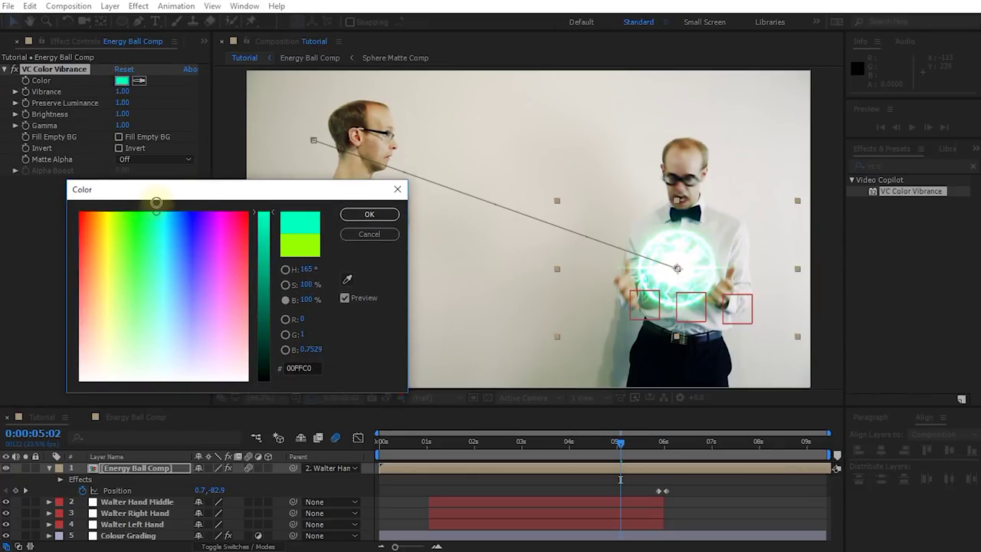
click(370, 214)
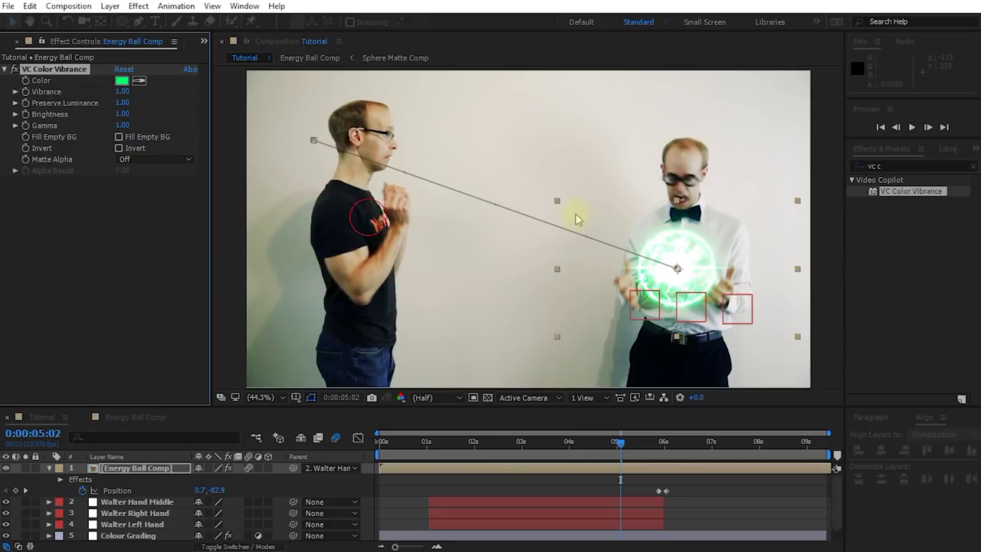
Step: Apply the Stylize Glow effect to Energy Ball Comp while viewing the frame at 0:00:03:15
click(638, 445)
drag(637, 448, 552, 460)
click(112, 219)
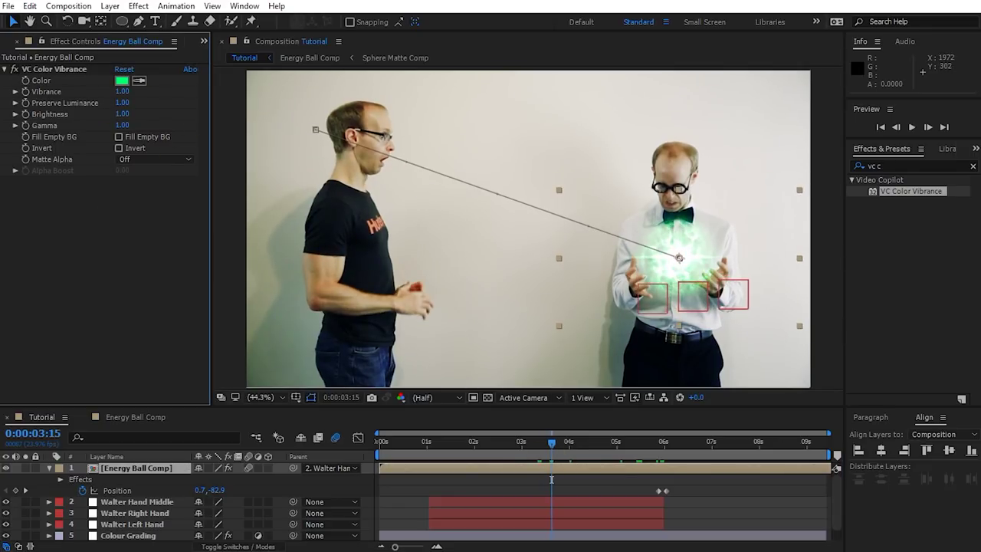
click(917, 168)
text(glow)
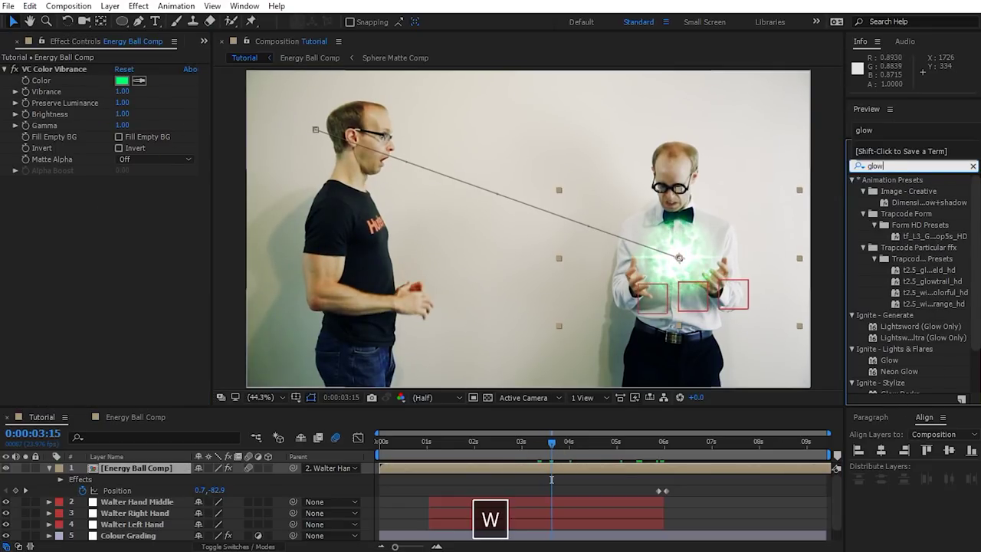
scroll(958, 318, down, 2)
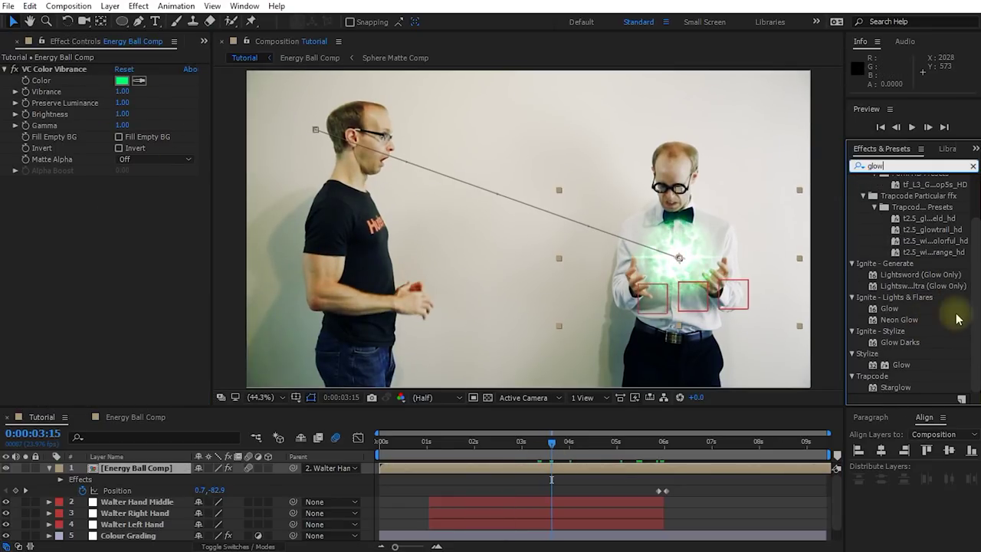
double_click(901, 366)
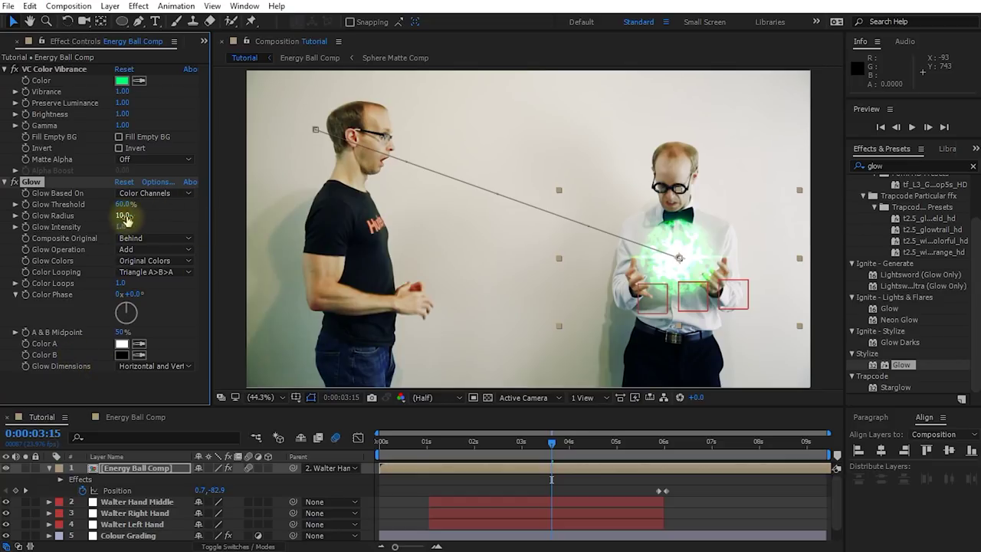
Step: Set the Glow effect's radius to 984, intensity to 0.5 and threshold to 45.9%
drag(186, 220, 693, 154)
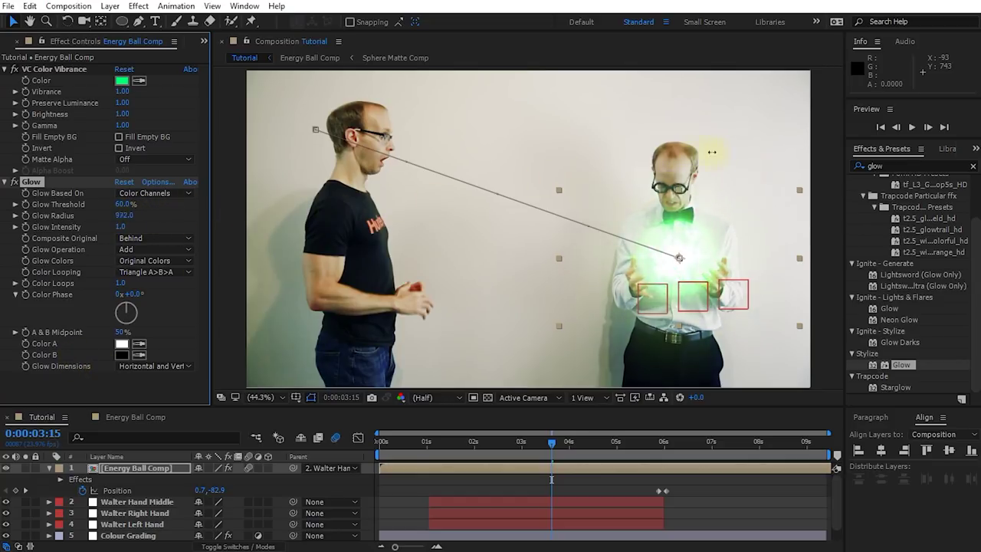
drag(121, 228, 66, 237)
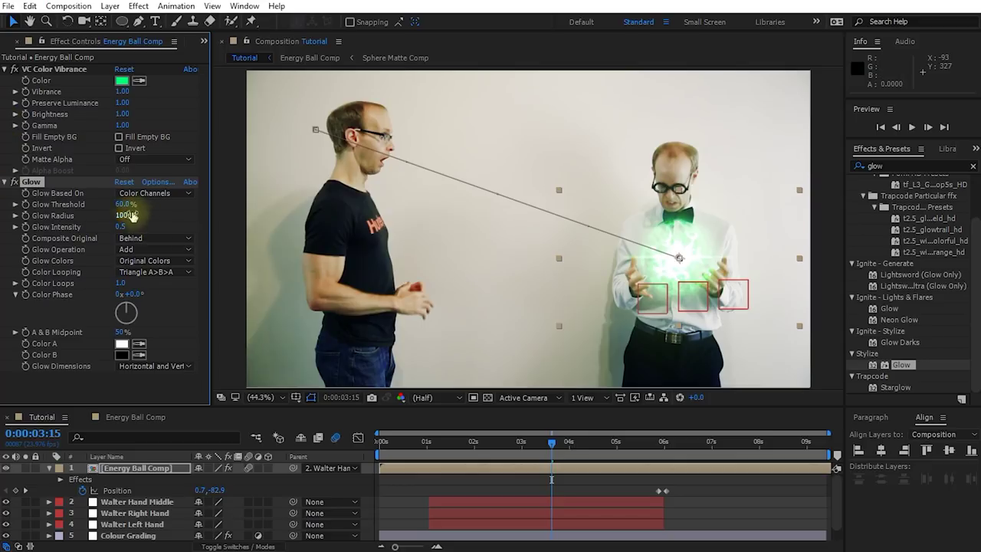
drag(108, 204, 125, 217)
Step: Collapse Energy Ball Comp's properties, hide the three hand null layers, and preview the composite from 0:00:00:00
drag(549, 448, 338, 447)
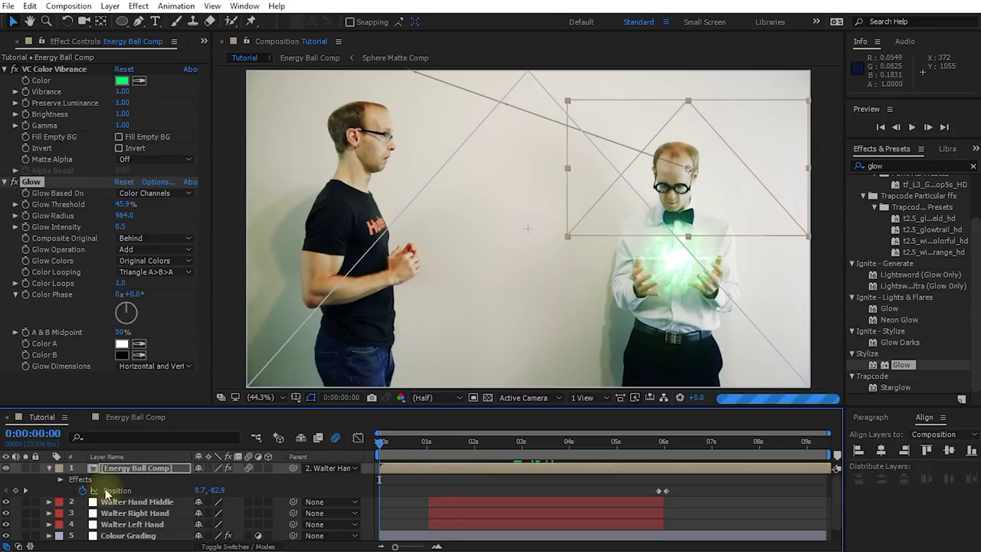
click(49, 469)
click(355, 540)
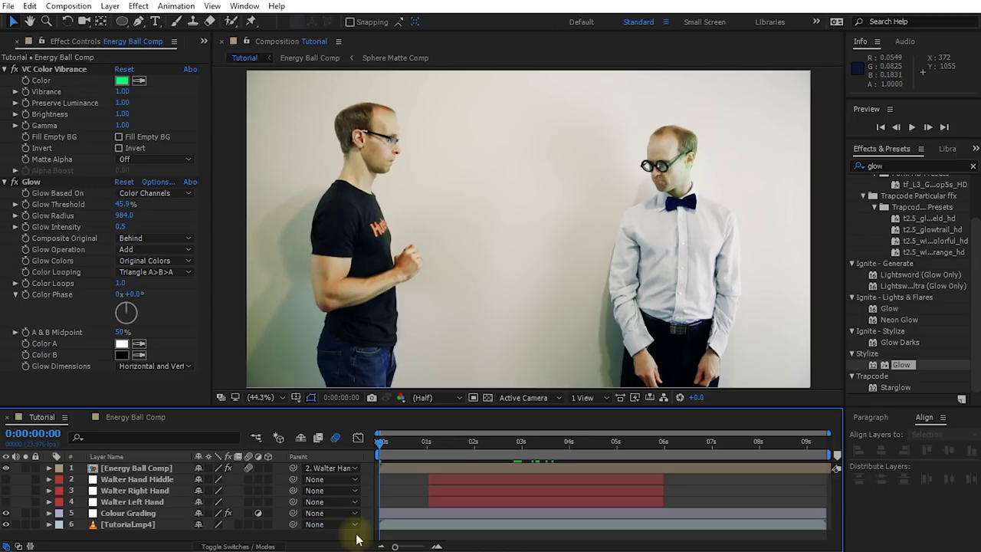
key(space)
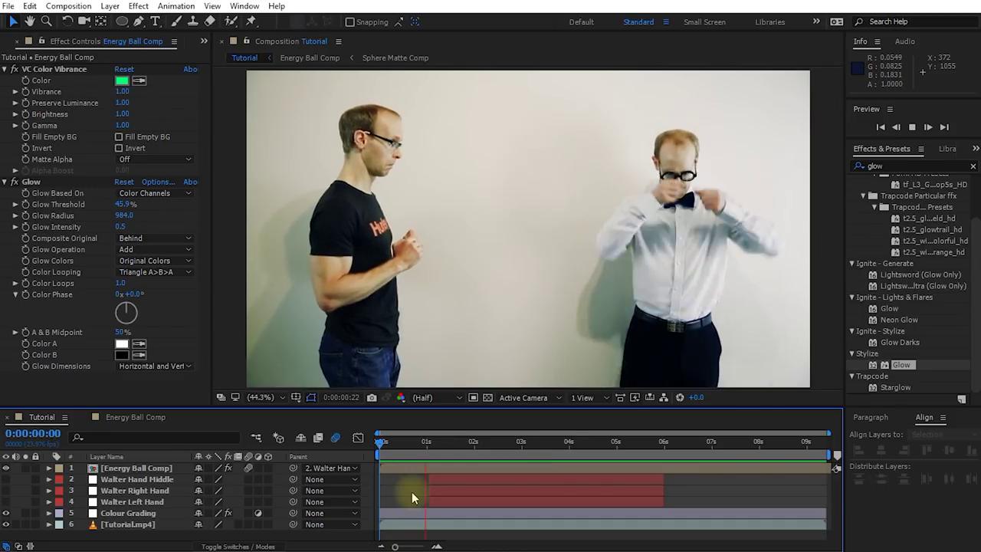